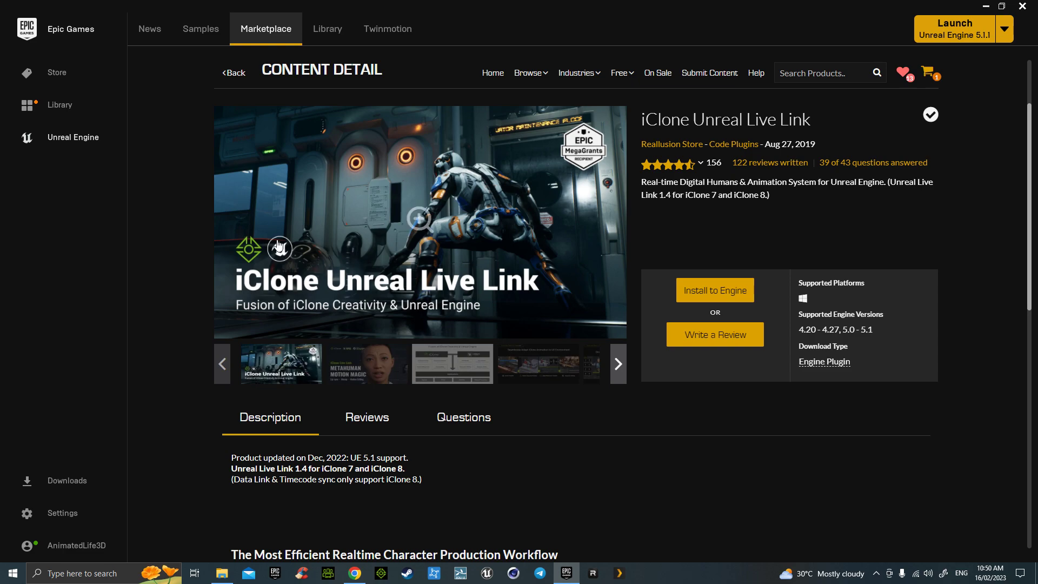
# - Bring the Reallusion Auto Setup 1.25 for UE 5.1 download page to the front
pyautogui.hotkey('alt', 'Tab')
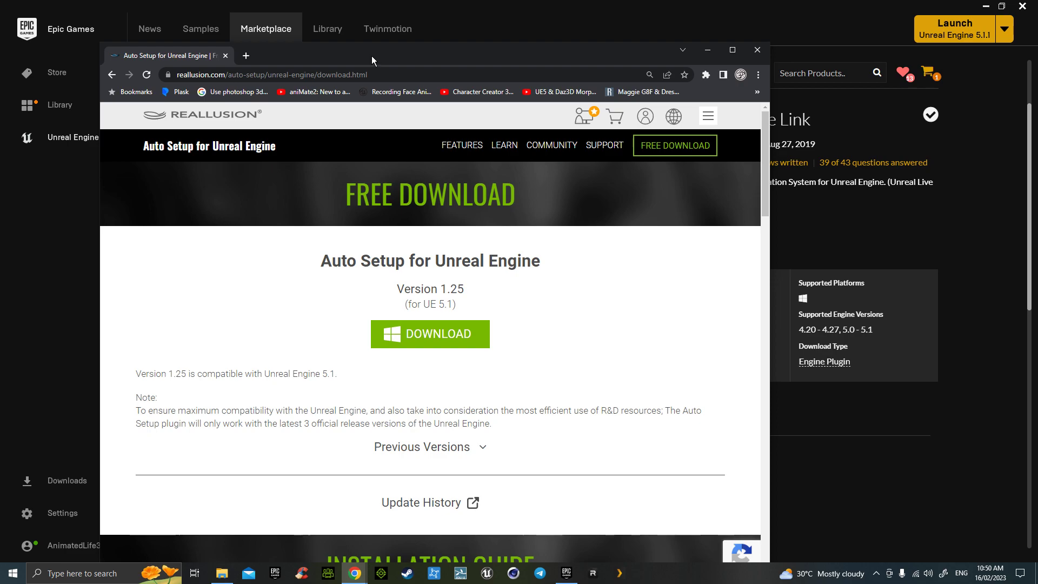
# - Maximize the Reallusion download page, then minimize Chrome to reveal the iClone Live Link listing
pyautogui.doubleClick(371, 57)
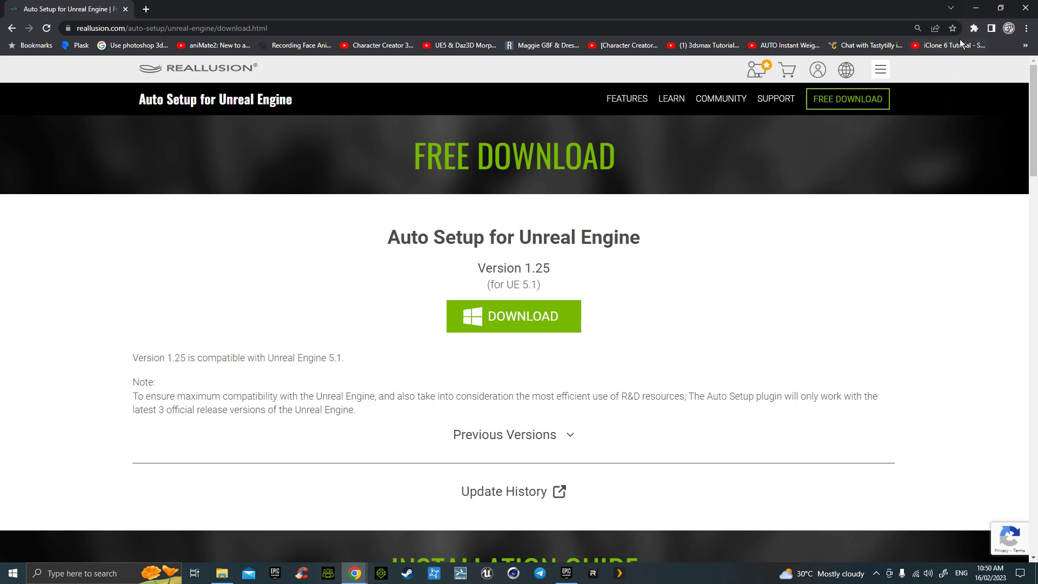
pyautogui.click(974, 12)
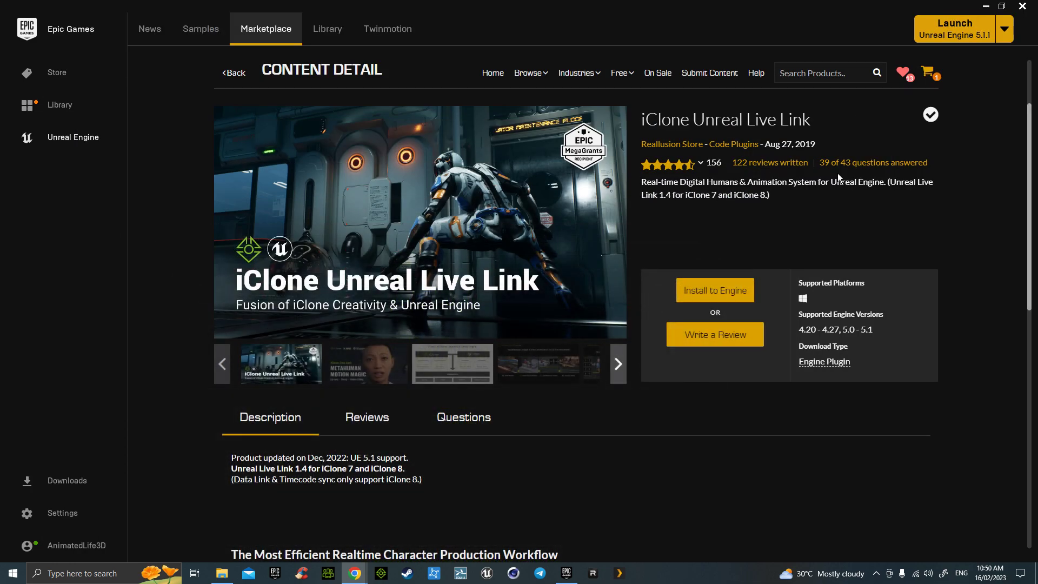
# - Search the marketplace for 'face' and open the FaceMocap Plugin listing
pyautogui.click(801, 72)
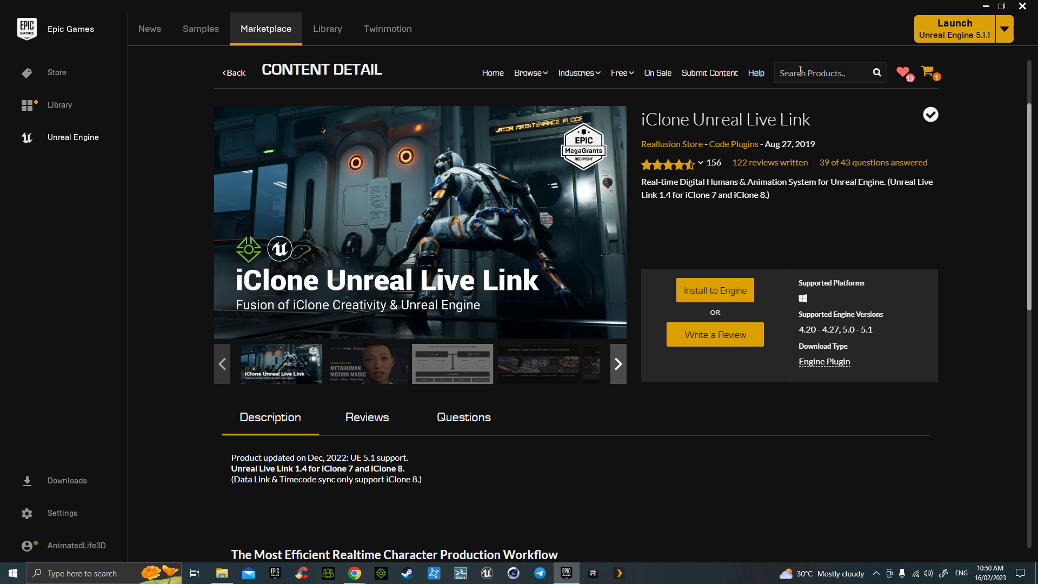
pyautogui.write('face')
pyautogui.press('Return')
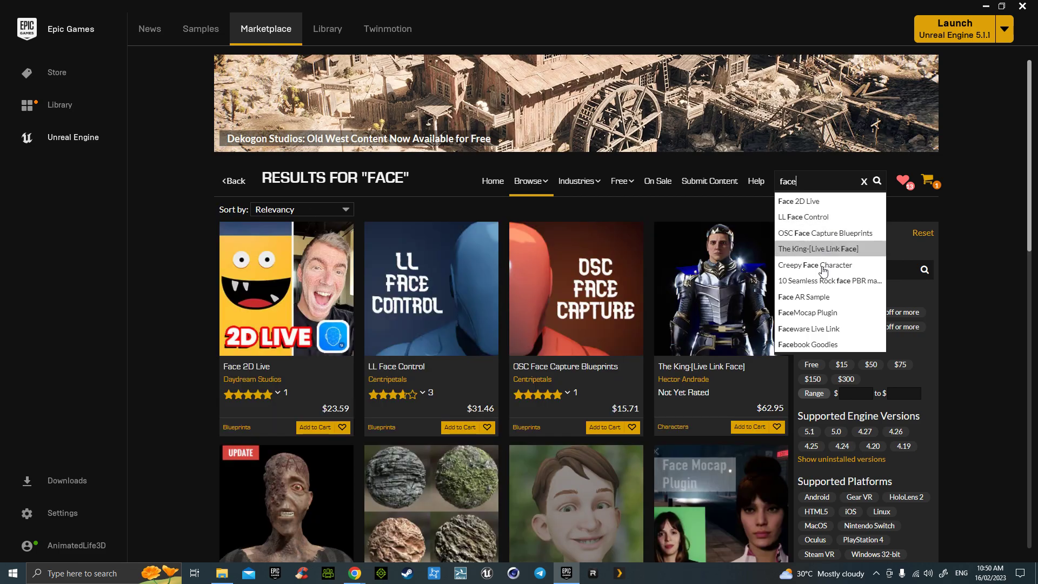
pyautogui.click(804, 320)
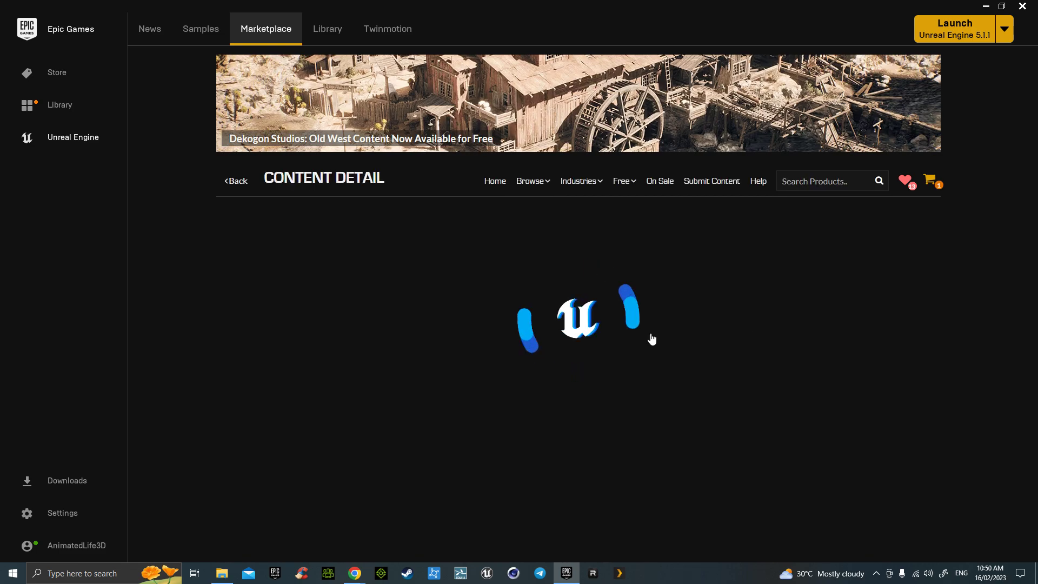
# - Review the FaceMocap Plugin page, then launch Unreal Engine 5.1.1
pyautogui.scroll(-10, 691, 342)
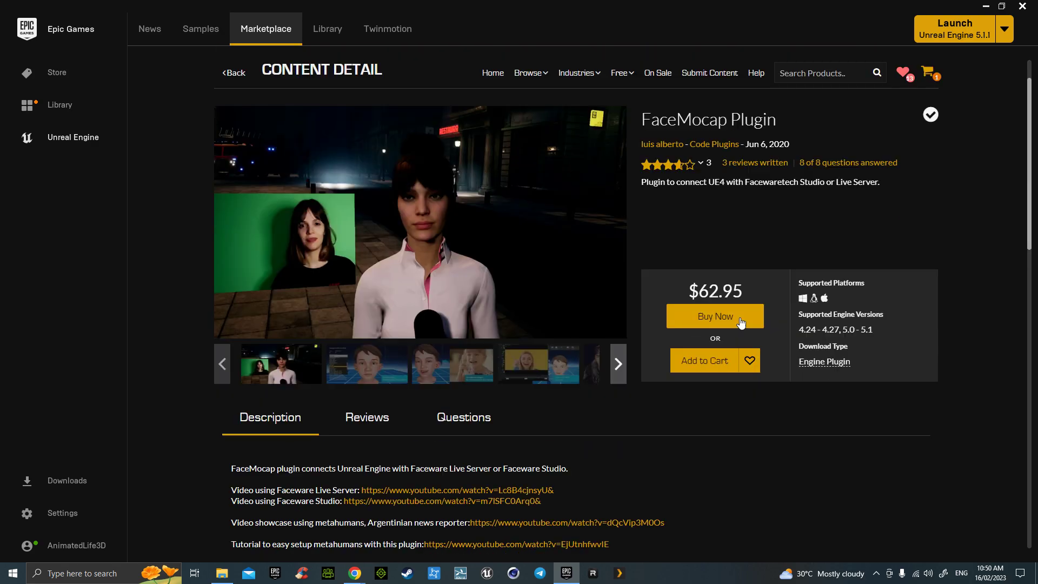
pyautogui.scroll(-7, 691, 342)
pyautogui.scroll(8, 691, 342)
pyautogui.scroll(8, 689, 339)
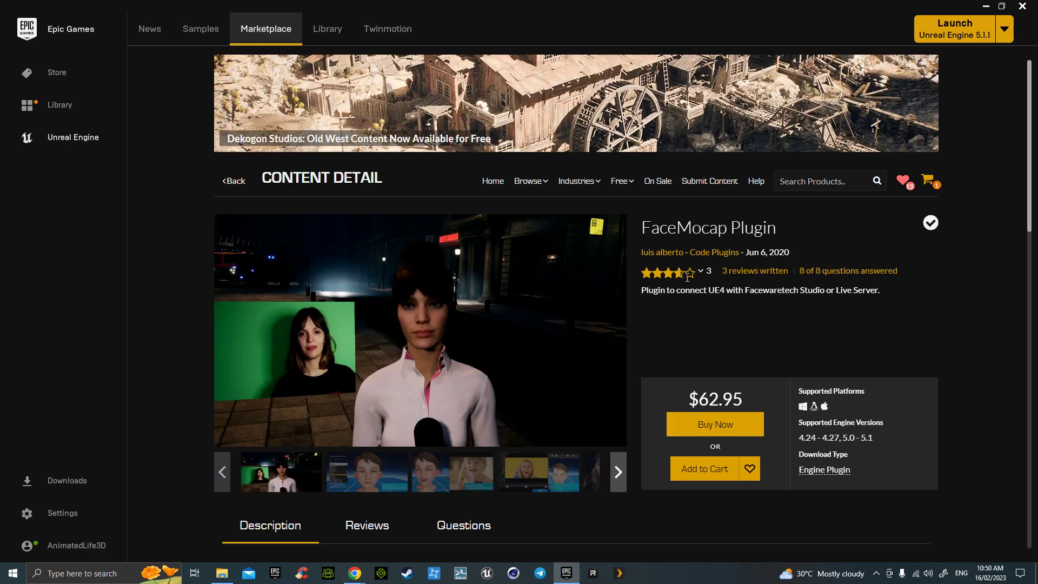
pyautogui.click(937, 29)
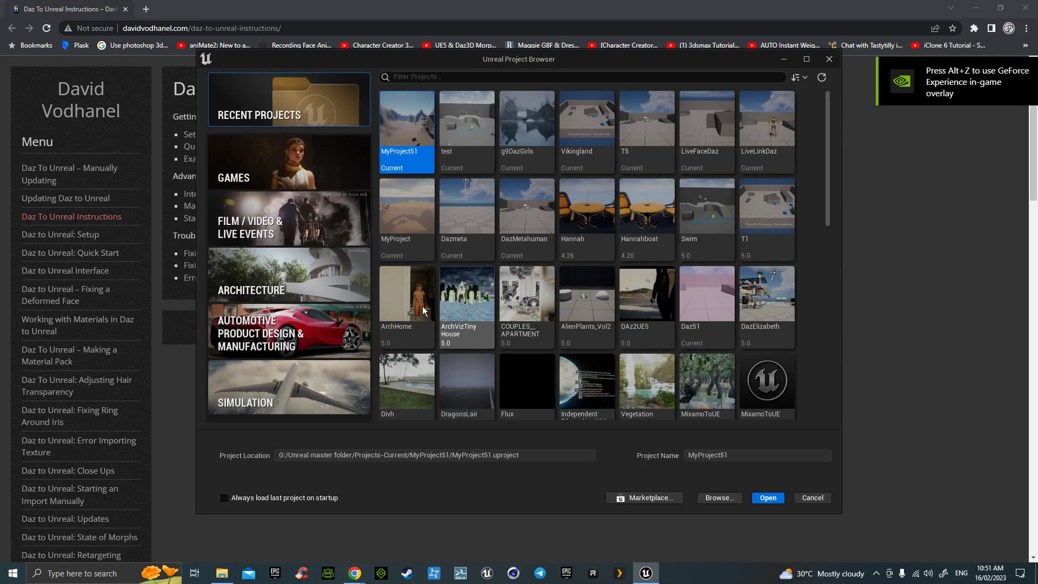
# - Choose the Games Blank template, name the project 'test', and create it
pyautogui.click(314, 170)
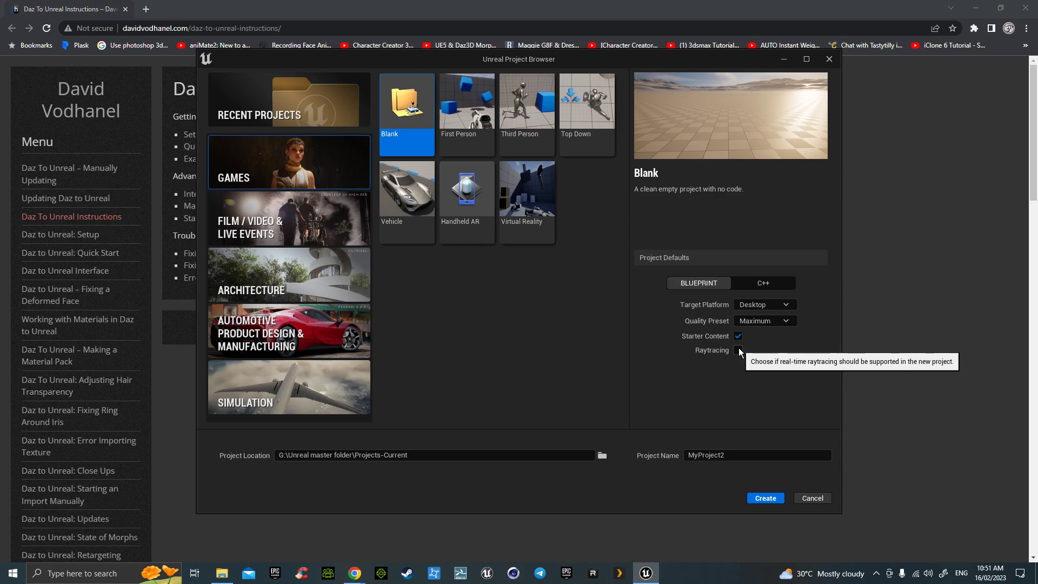
pyautogui.doubleClick(724, 457)
pyautogui.write('test')
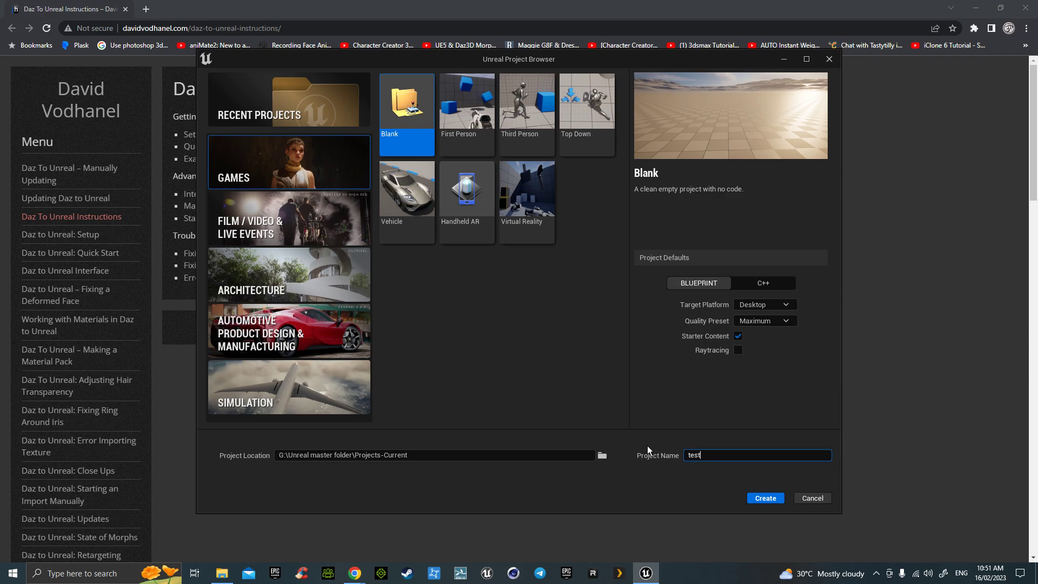
pyautogui.click(766, 498)
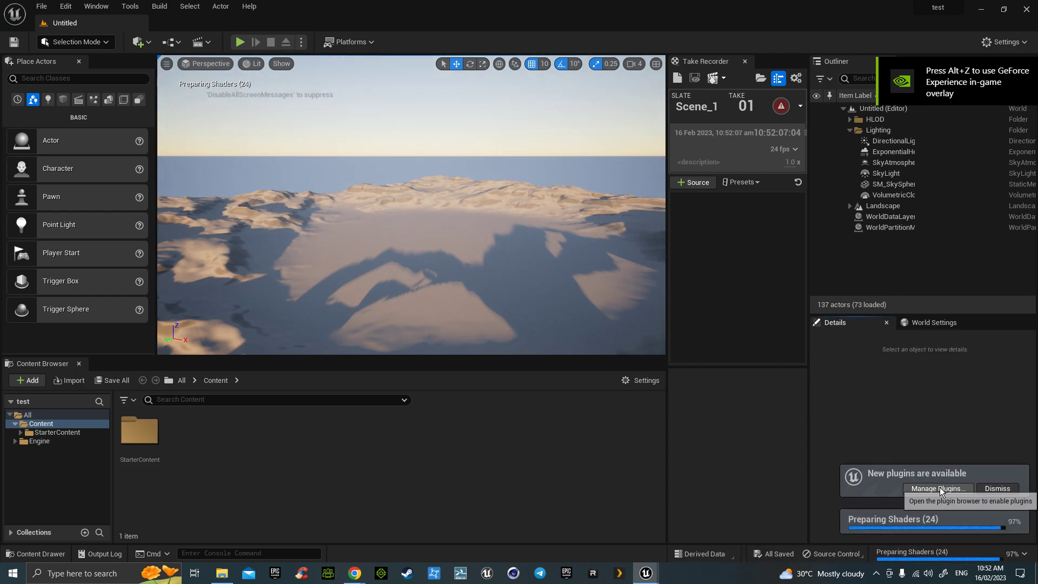
# - Filter plugins by 'face' and enable the beta LiveLinkFaceImporter plugin, accepting the warning
pyautogui.click(938, 488)
pyautogui.write('d')
pyautogui.press('BackSpace')
pyautogui.write('c')
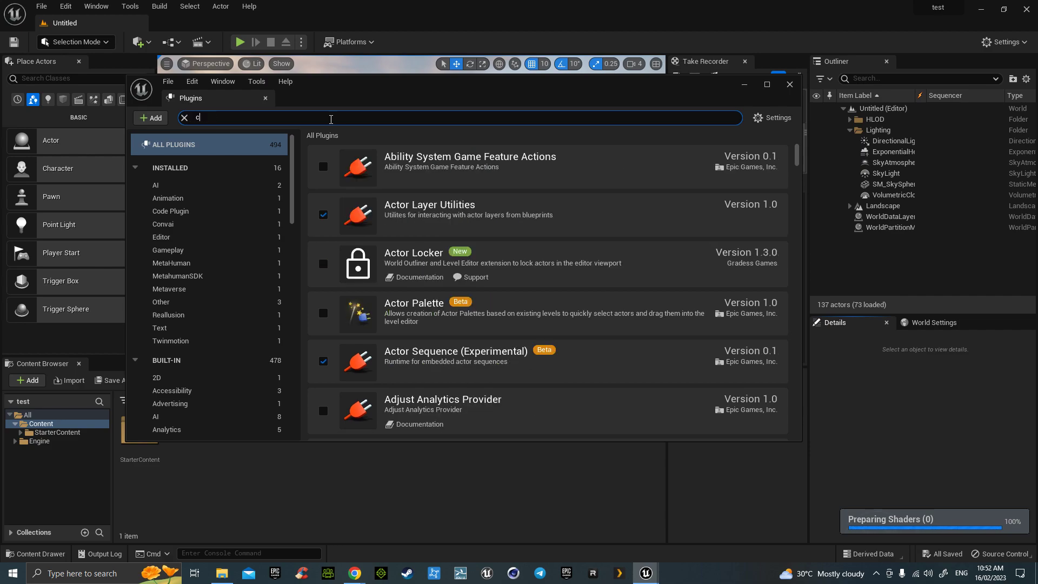
pyautogui.write('ace')
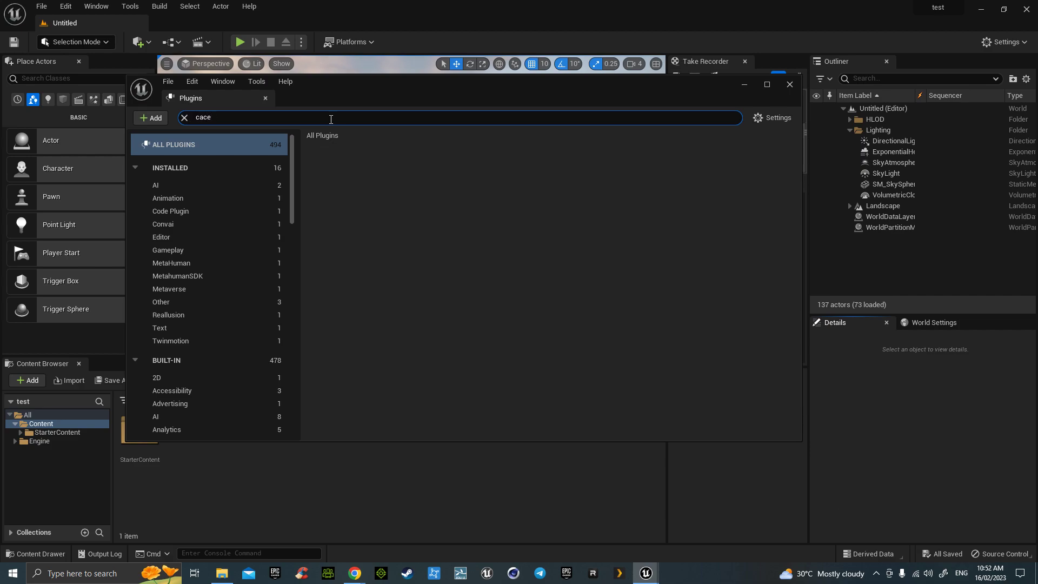
pyautogui.doubleClick(229, 119)
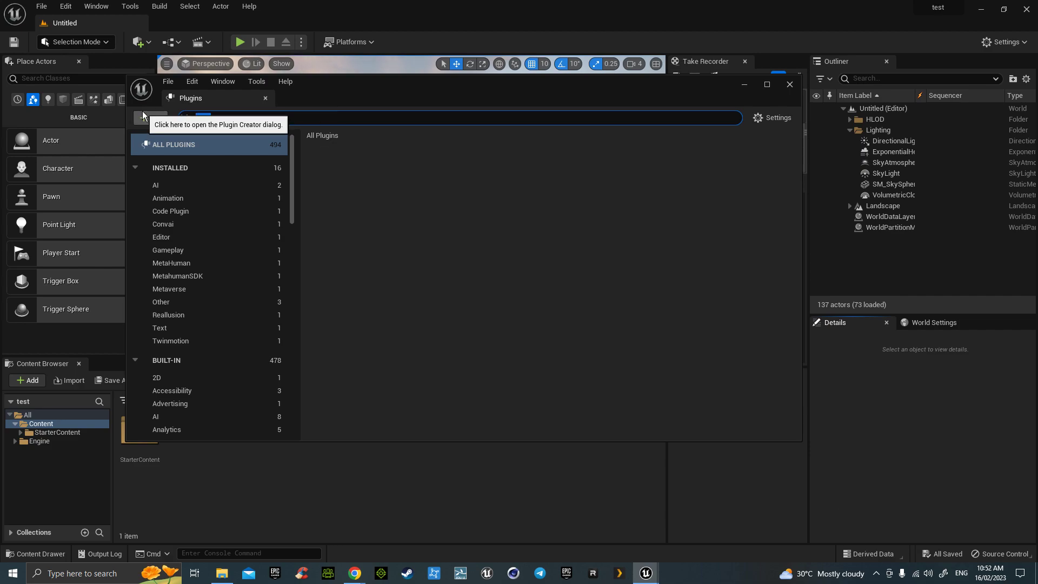
pyautogui.write('face')
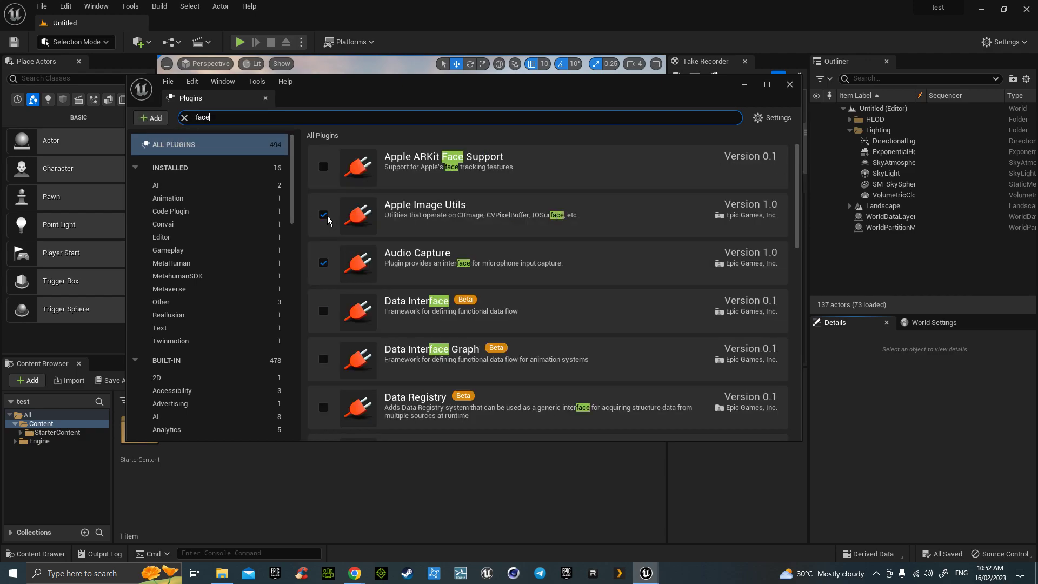
pyautogui.scroll(-1, 422, 259)
pyautogui.scroll(-4, 424, 268)
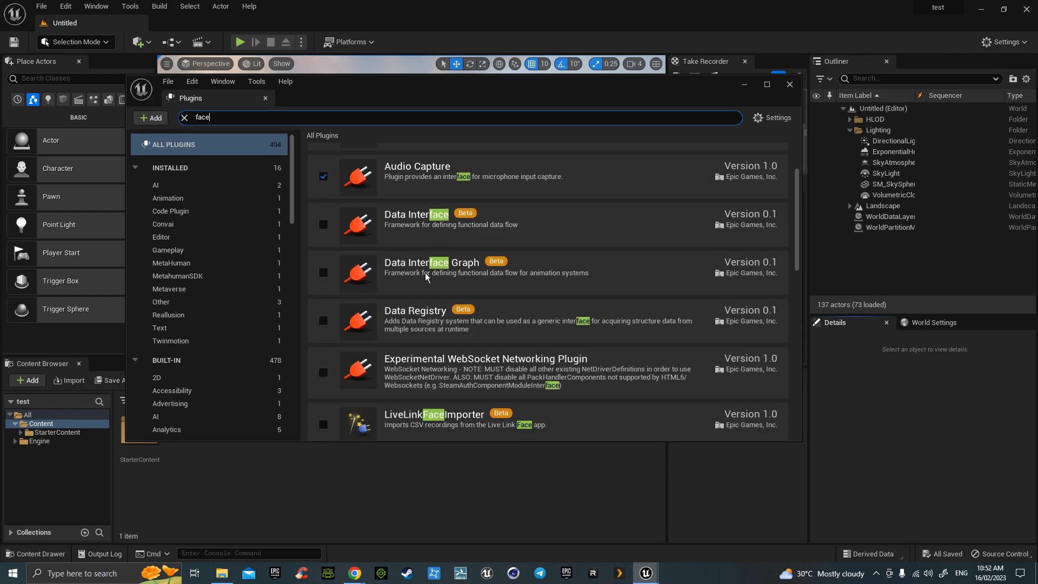
pyautogui.scroll(-1, 428, 308)
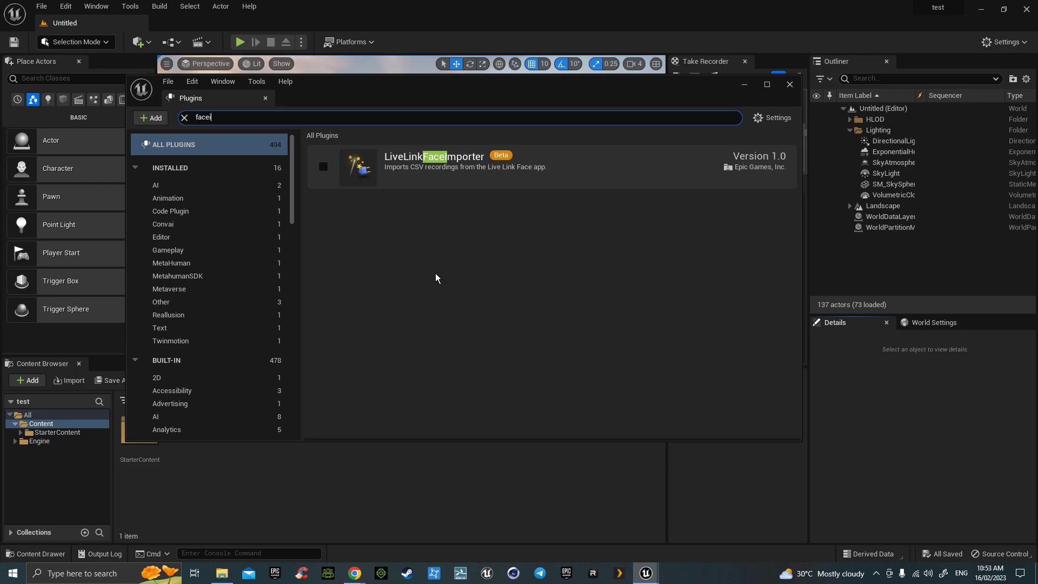
pyautogui.click(324, 168)
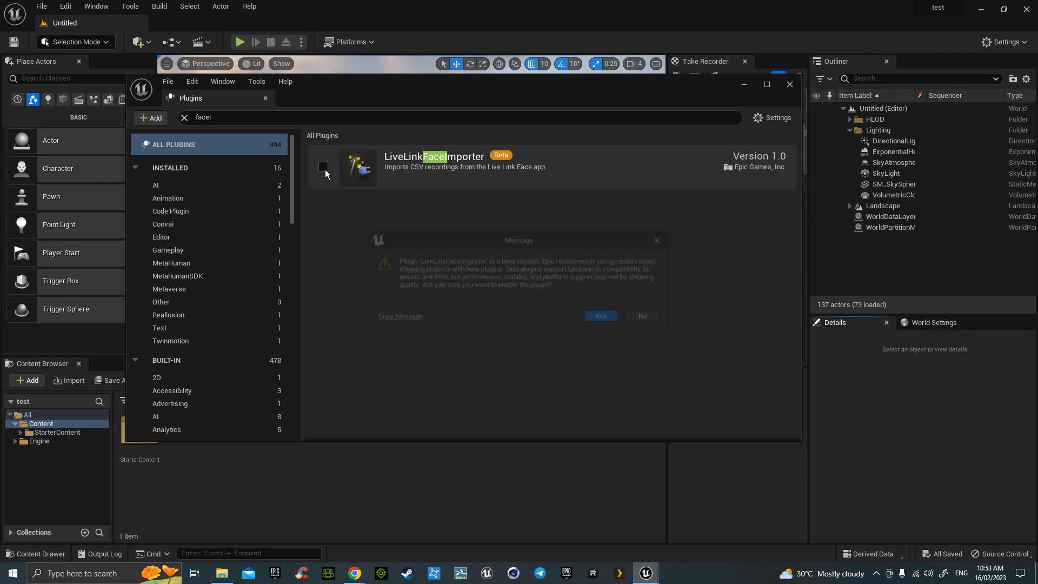
pyautogui.click(605, 316)
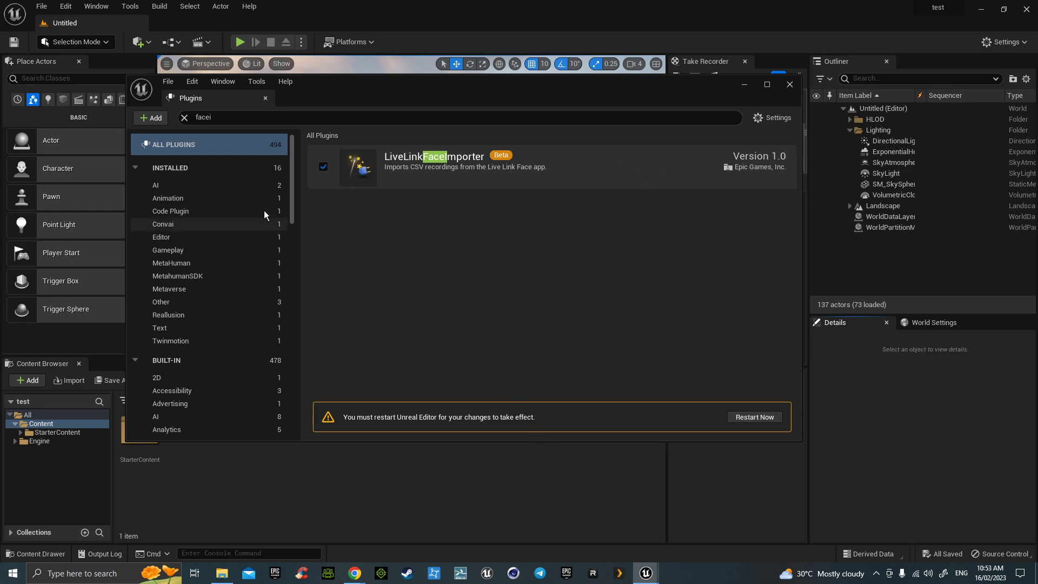
# - Clear the plugin search and browse the installed Convai, Code Plugin, Animation and AI categories
pyautogui.click(184, 117)
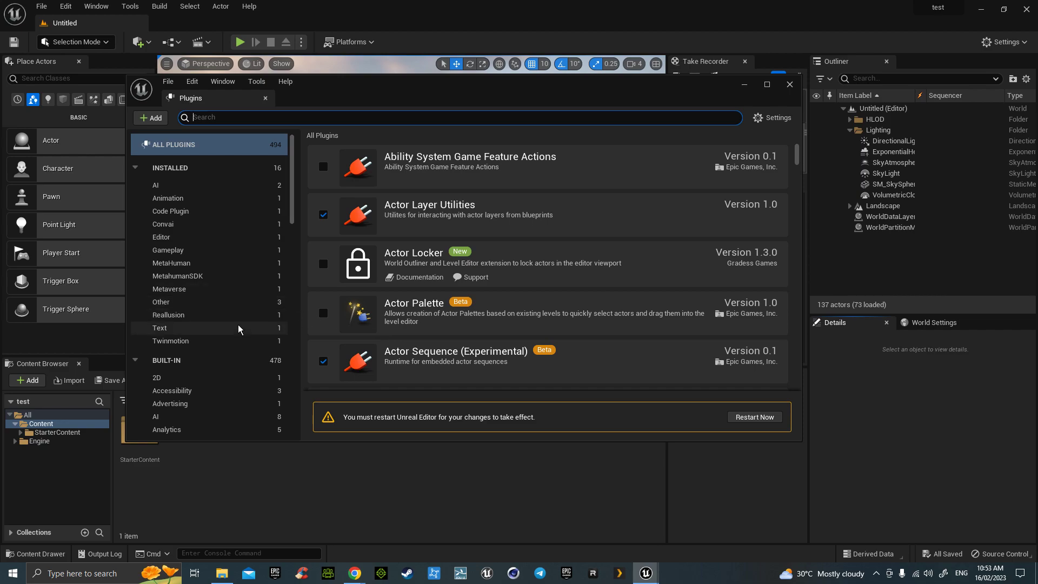
pyautogui.click(199, 223)
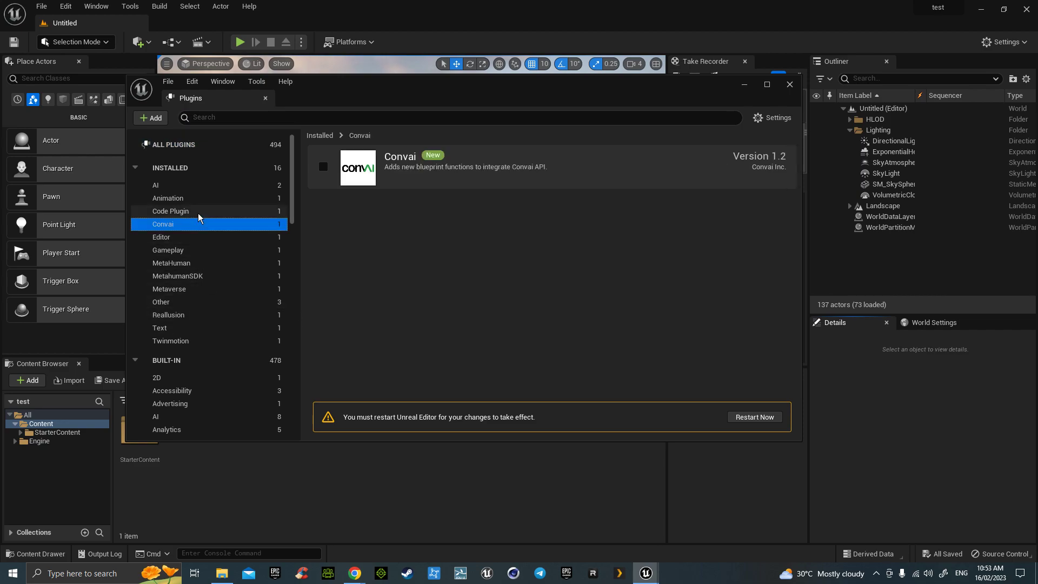
pyautogui.click(198, 212)
pyautogui.click(198, 224)
pyautogui.click(197, 199)
pyautogui.click(195, 186)
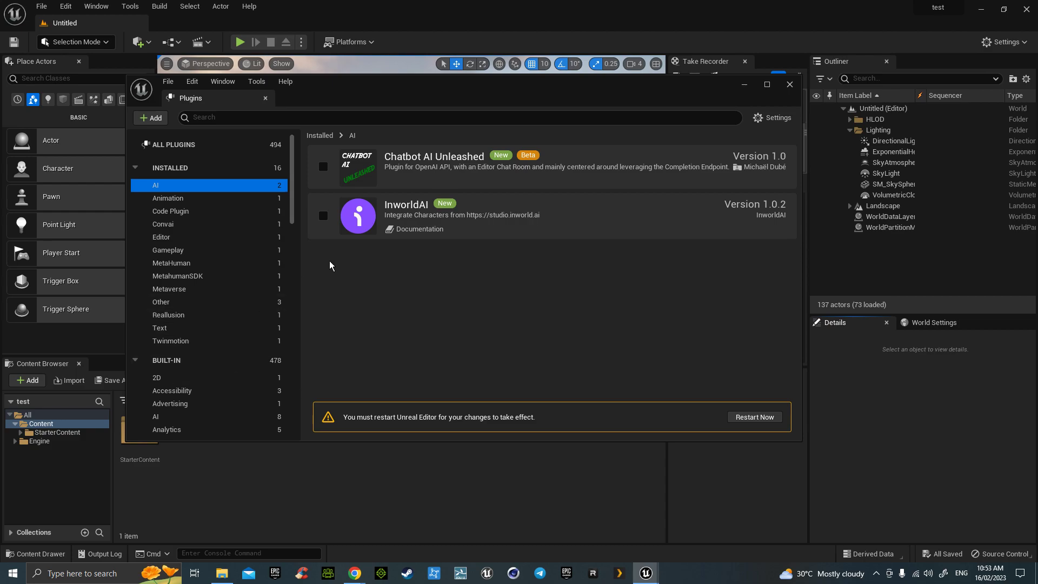
pyautogui.click(195, 202)
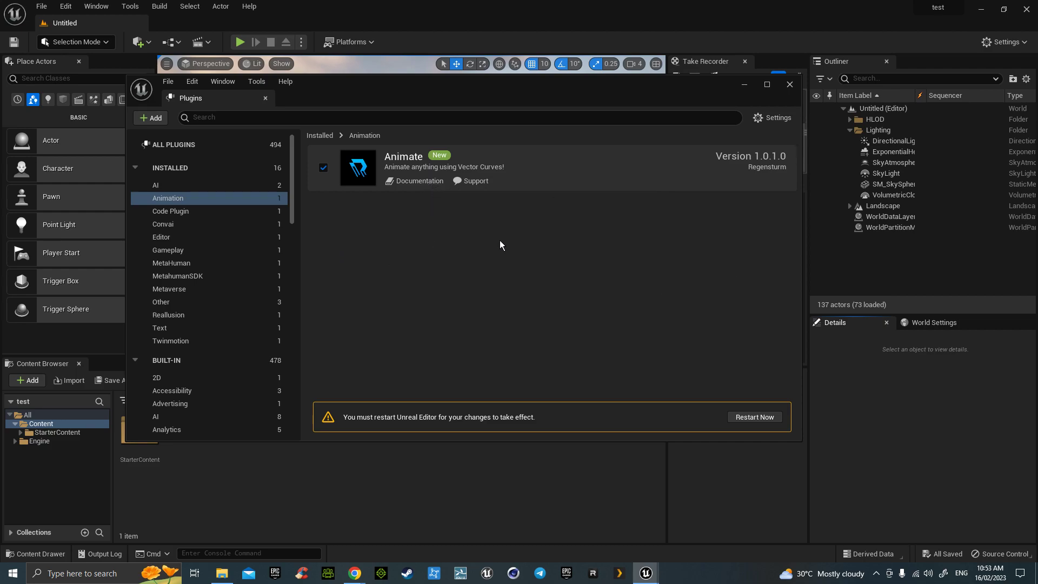
# - Reposition the Plugins window and browse the Code Plugin, Convai, Editor and Gameplay categories
pyautogui.moveTo(504, 106); pyautogui.dragTo(532, 105)
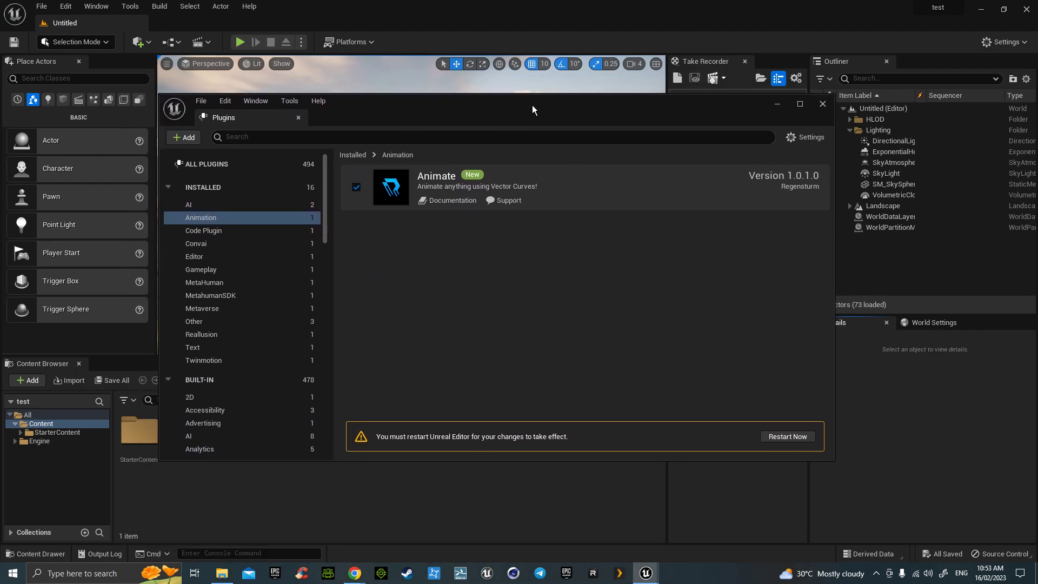
pyautogui.click(263, 234)
pyautogui.click(263, 244)
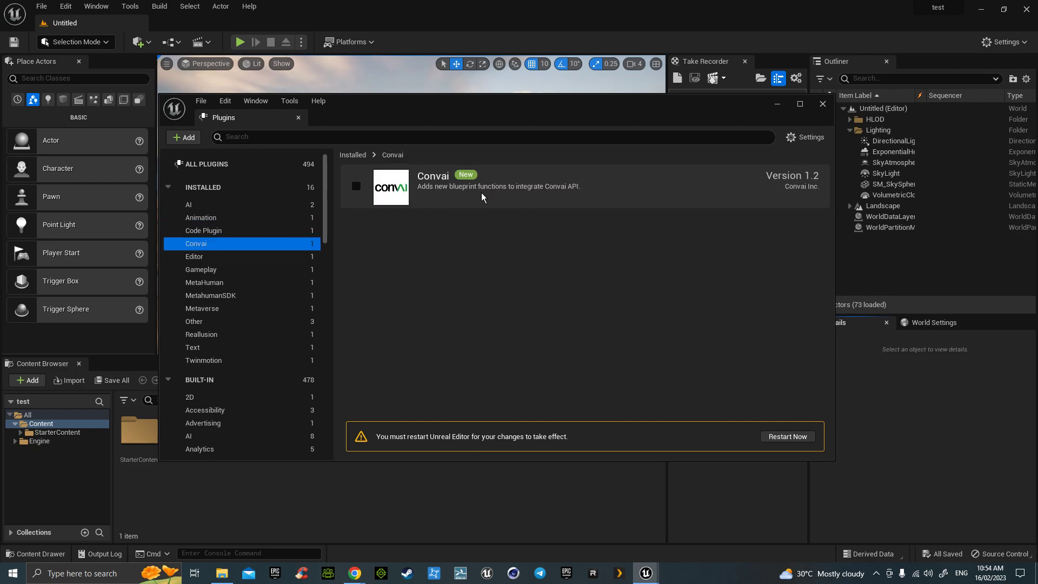
pyautogui.click(253, 258)
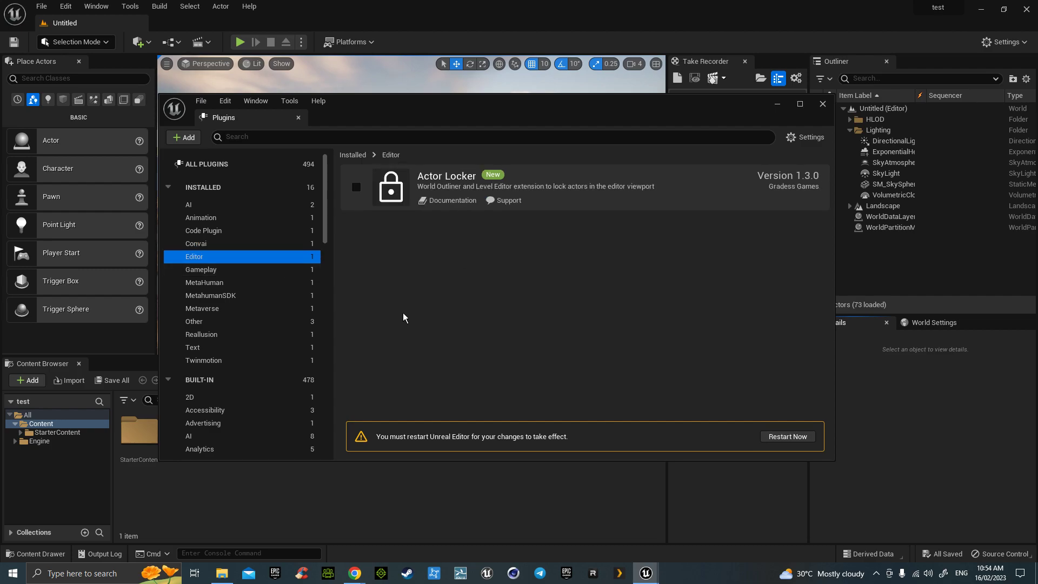
pyautogui.click(222, 272)
# - Enable the experimental MetaHuman and MetahumanSDK plugins, then view the Metaverse category
pyautogui.click(238, 283)
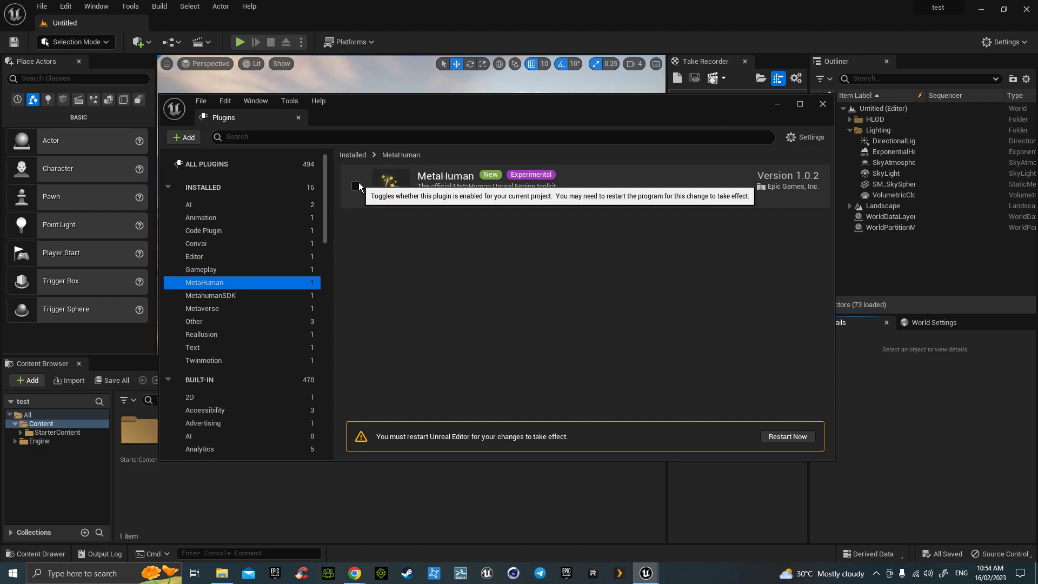
pyautogui.click(356, 186)
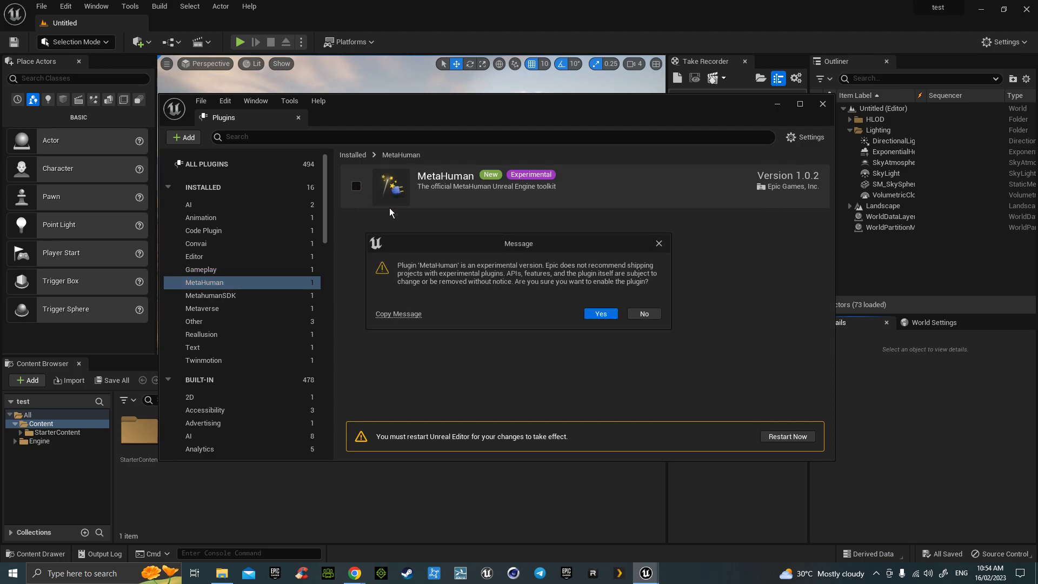
pyautogui.click(598, 315)
pyautogui.click(236, 295)
pyautogui.click(356, 185)
pyautogui.click(259, 307)
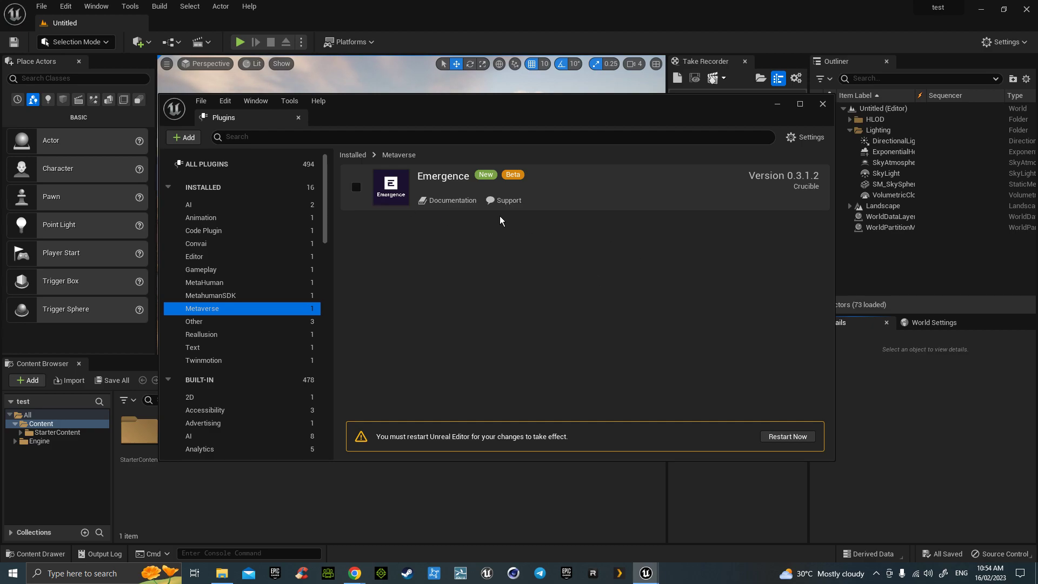
pyautogui.click(505, 200)
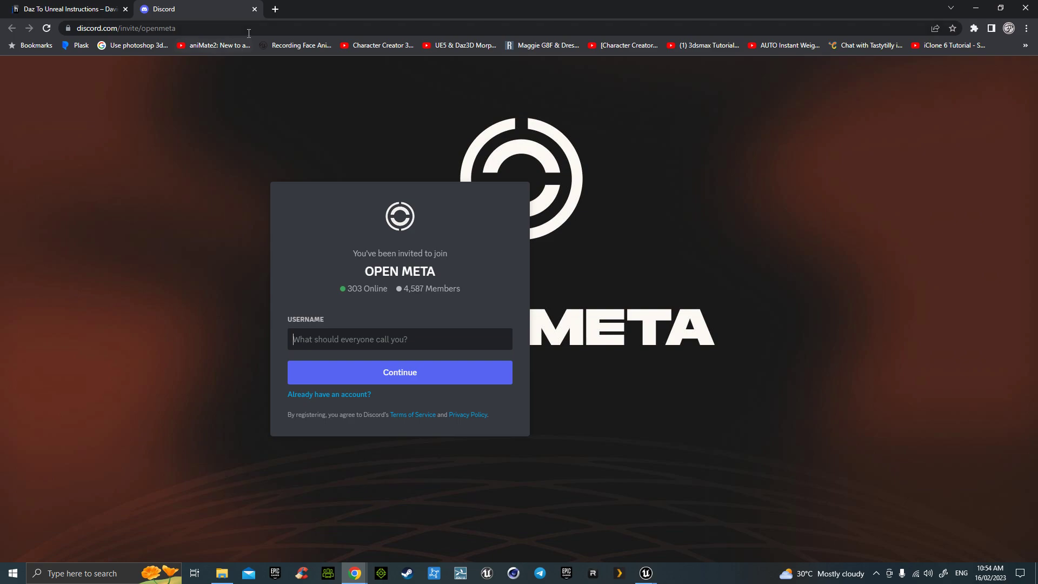
pyautogui.click(254, 9)
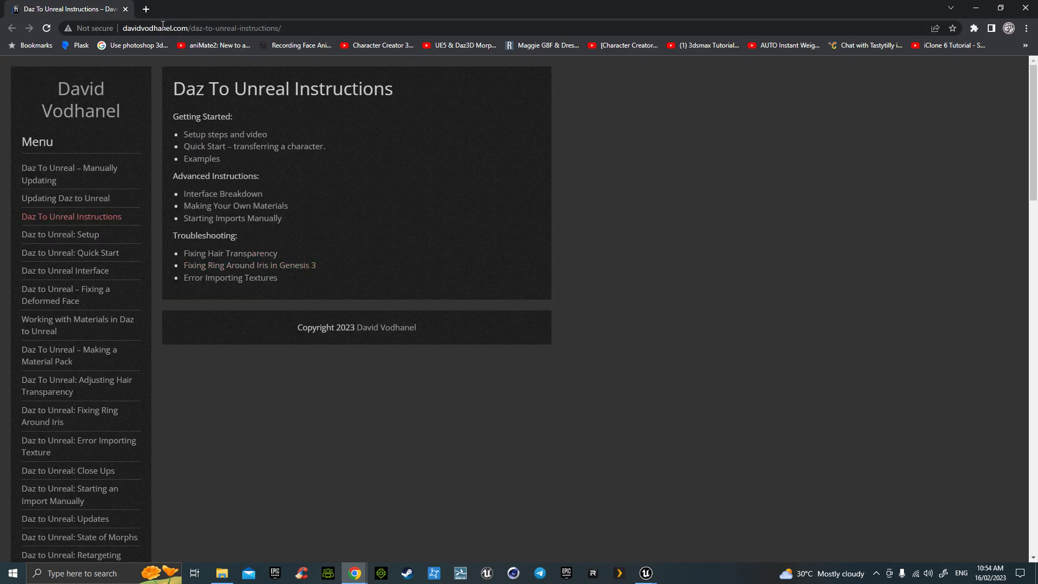
pyautogui.click(976, 10)
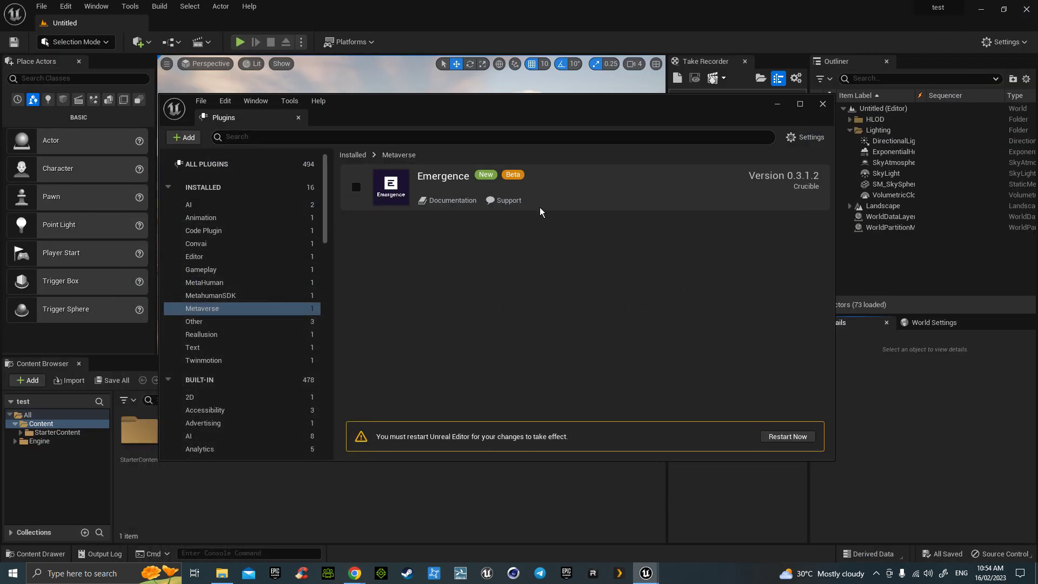
pyautogui.click(451, 202)
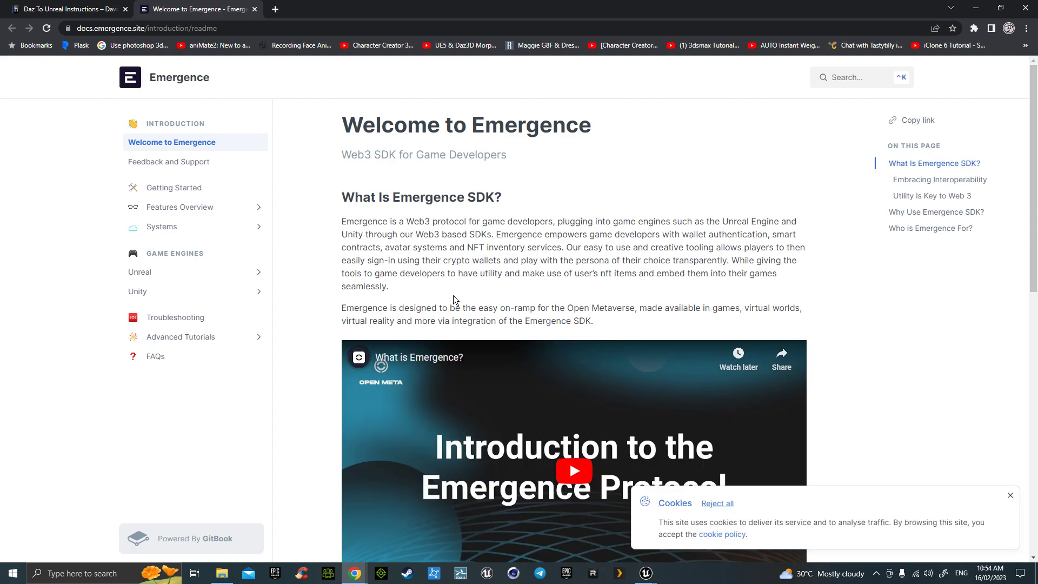
pyautogui.scroll(-2, 450, 307)
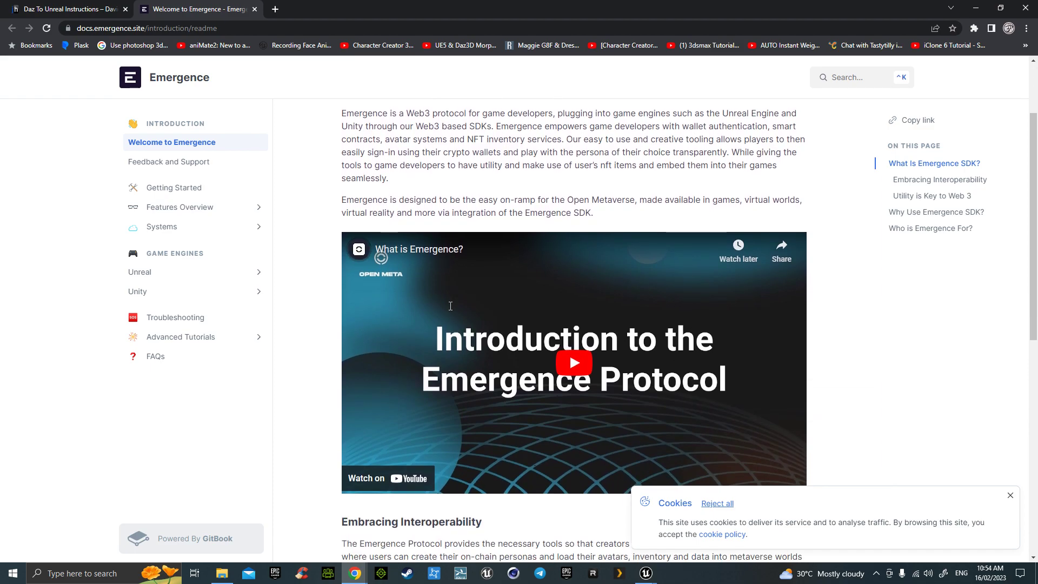
pyautogui.click(255, 10)
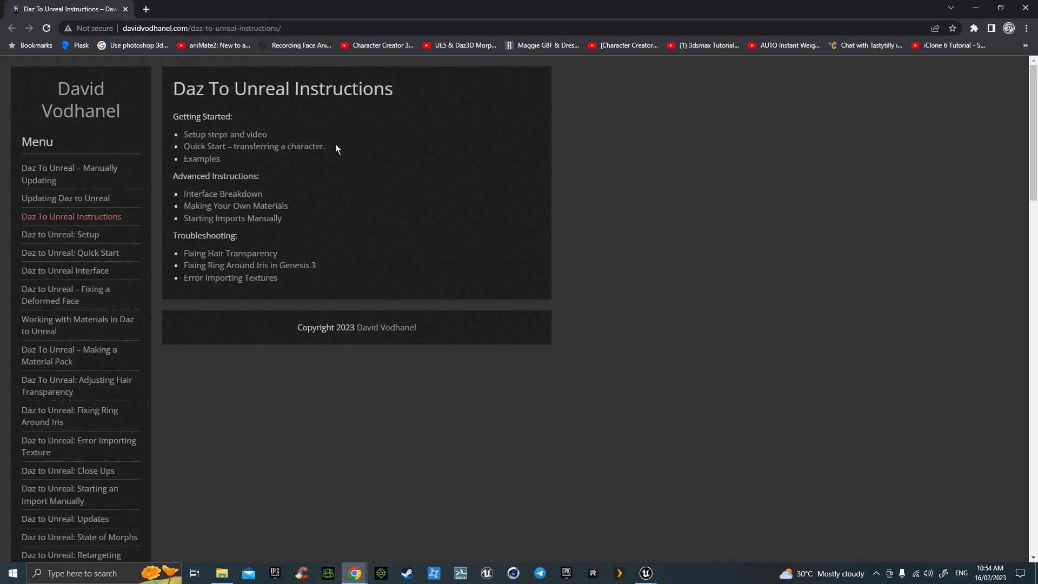
pyautogui.click(646, 573)
# - Enable DazToUnreal under the Other category and open its GitHub documentation
pyautogui.click(781, 542)
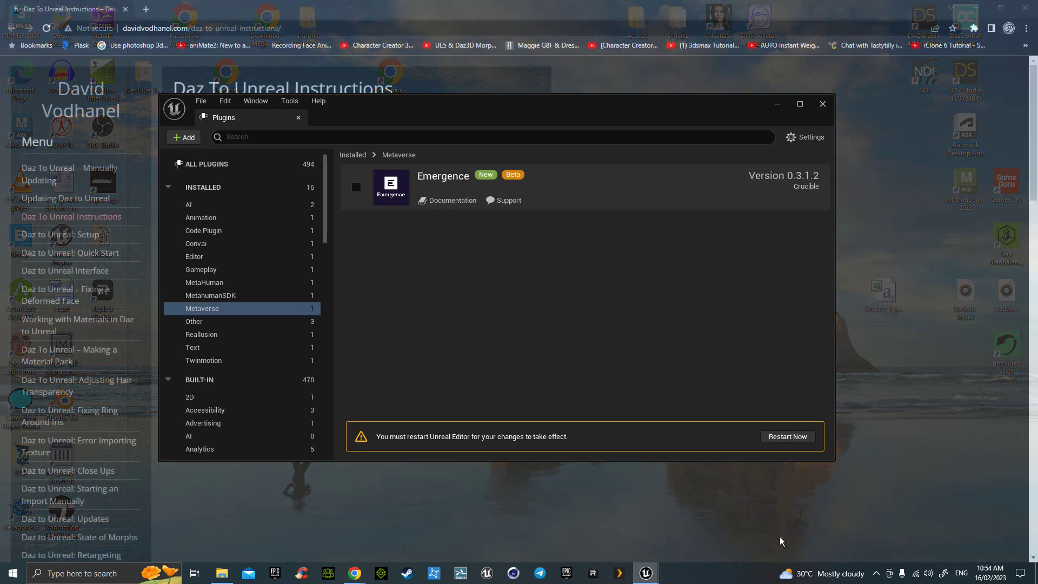
pyautogui.click(204, 324)
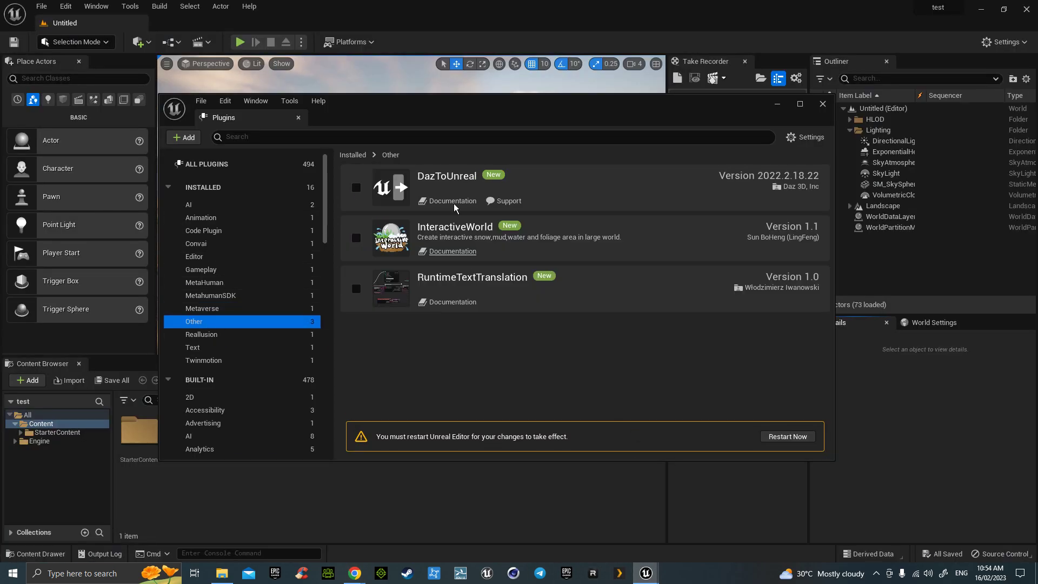
pyautogui.click(357, 189)
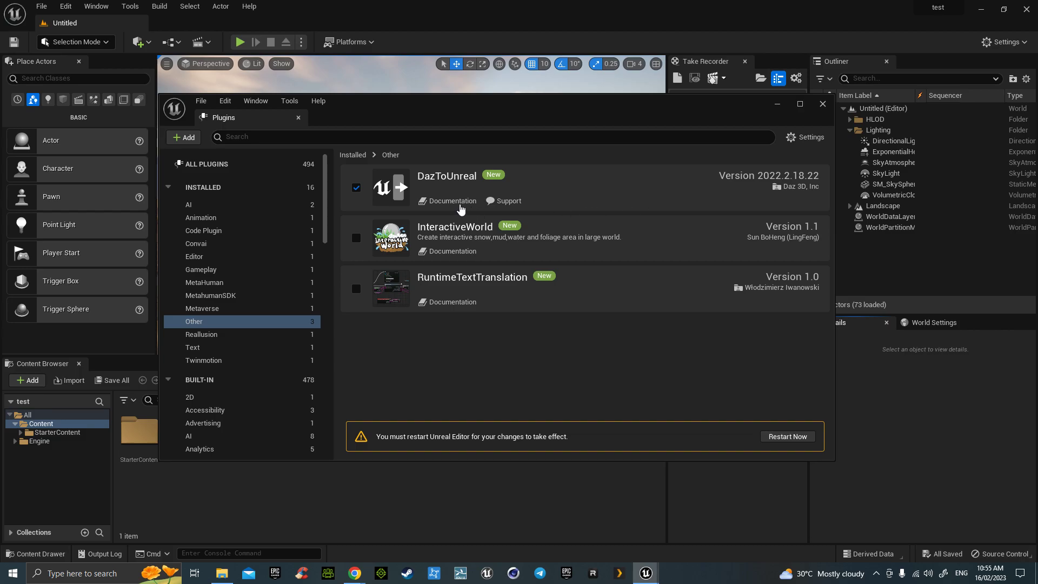
pyautogui.click(457, 201)
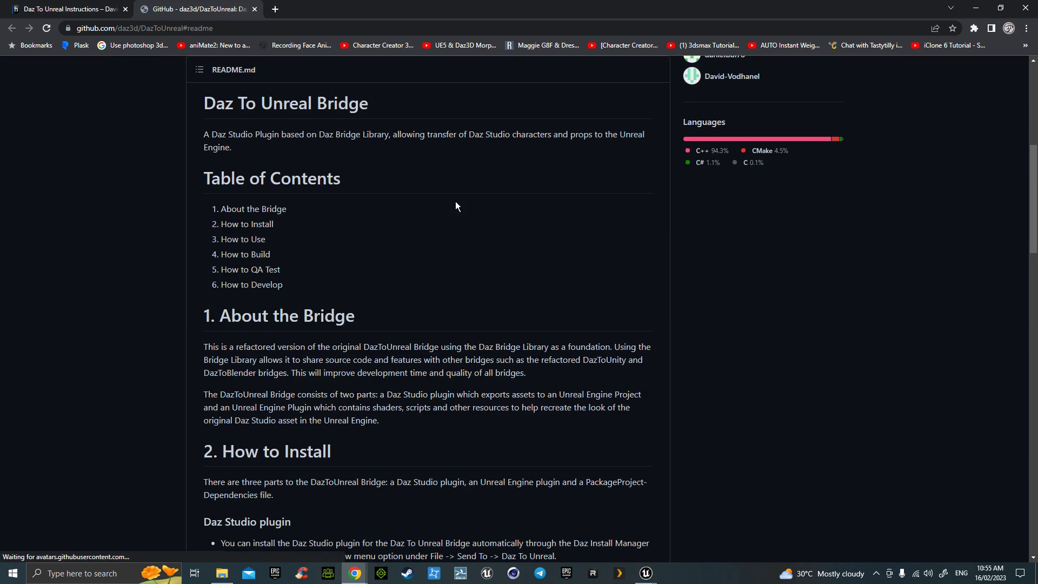
# - Start a Download ZIP of the DazToUnreal repository, cancel the save, and minimize Chrome back to Unreal
pyautogui.scroll(7, 465, 258)
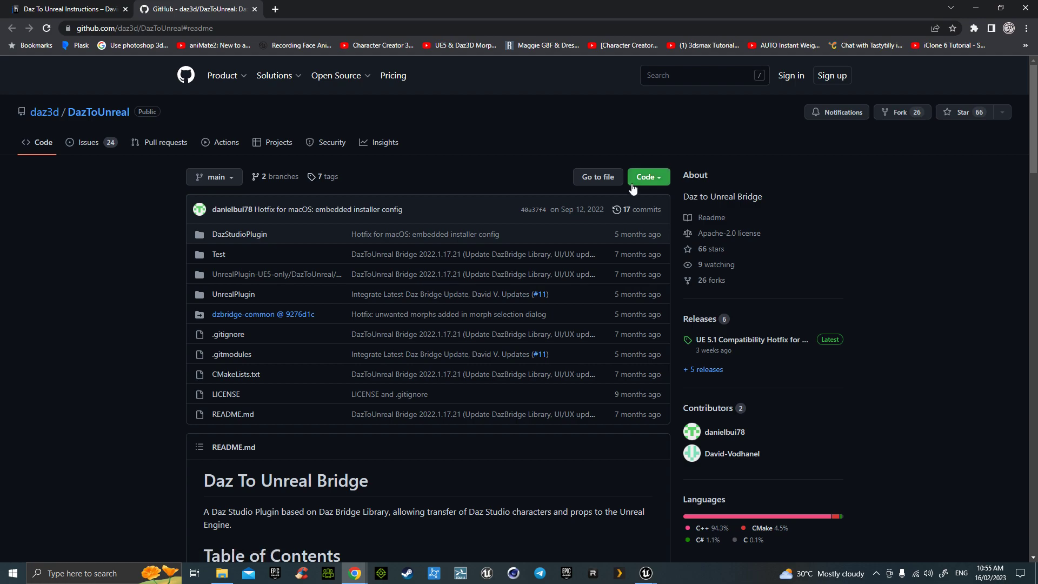
pyautogui.click(650, 178)
pyautogui.click(517, 349)
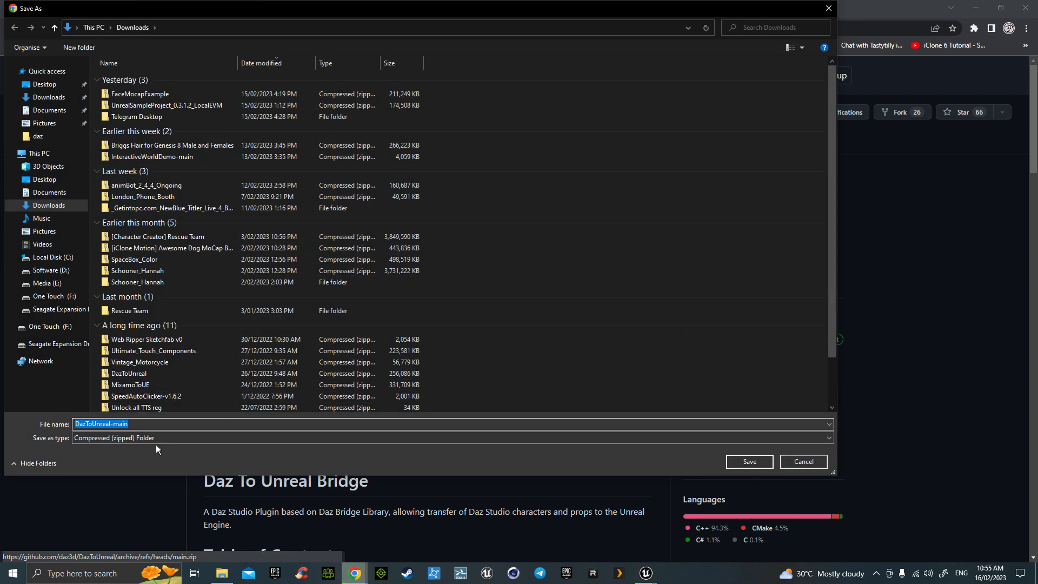
pyautogui.click(49, 98)
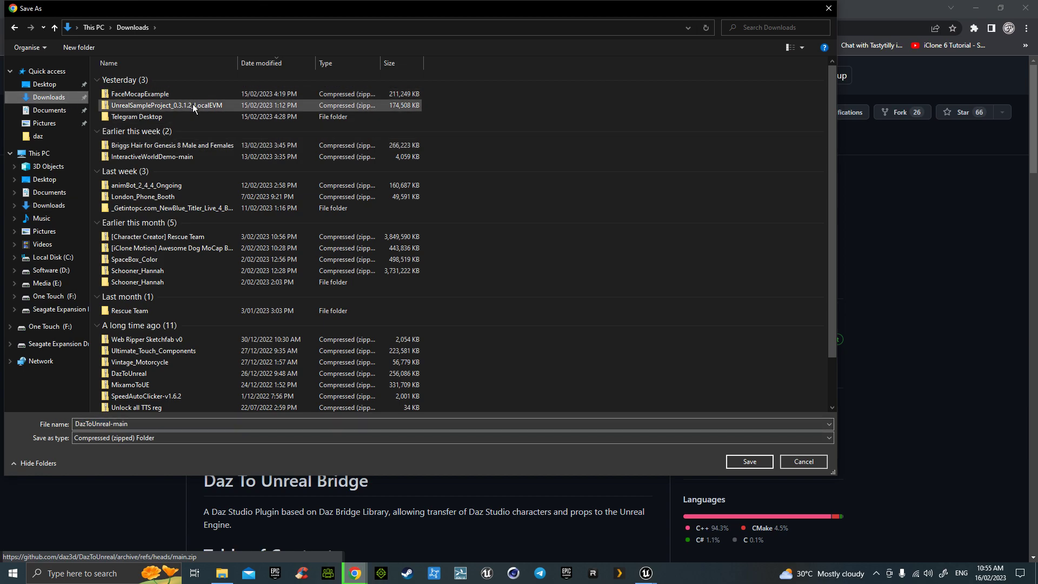
pyautogui.click(799, 461)
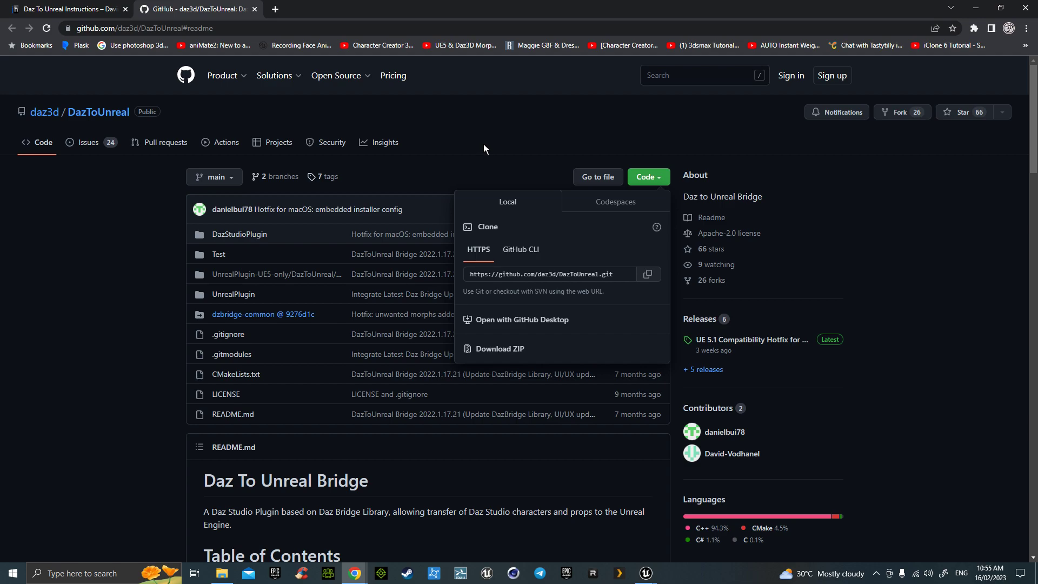
pyautogui.click(79, 11)
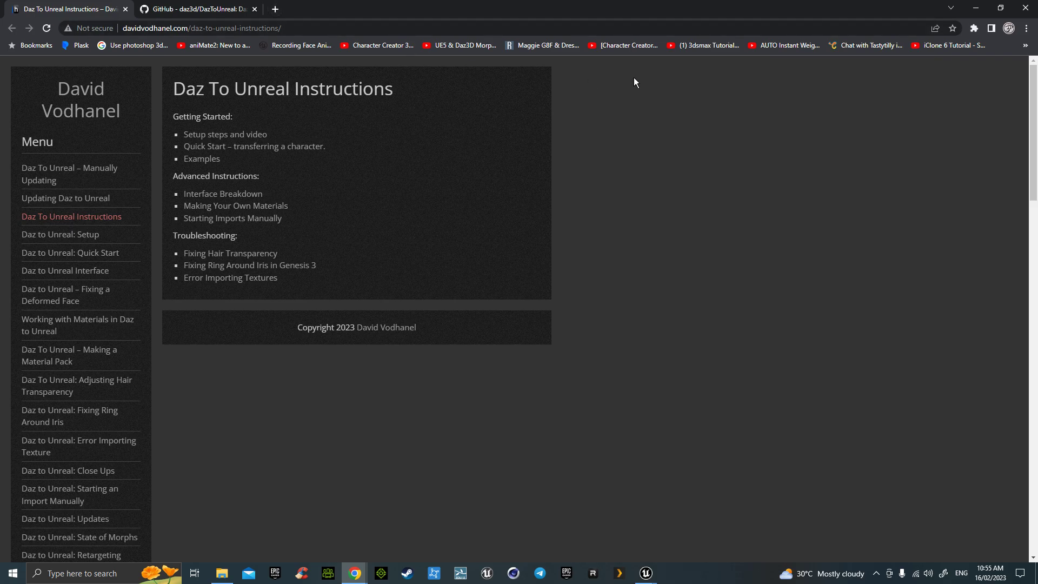
pyautogui.click(977, 7)
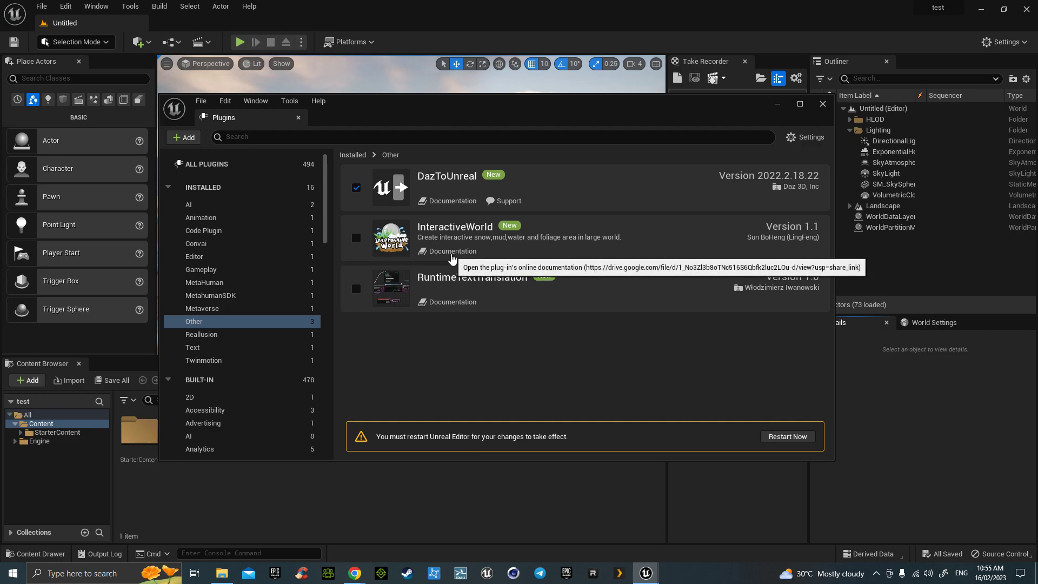
# - Open and skim the 29-page InteractiveWorld documentation PDF, then close it
pyautogui.click(452, 252)
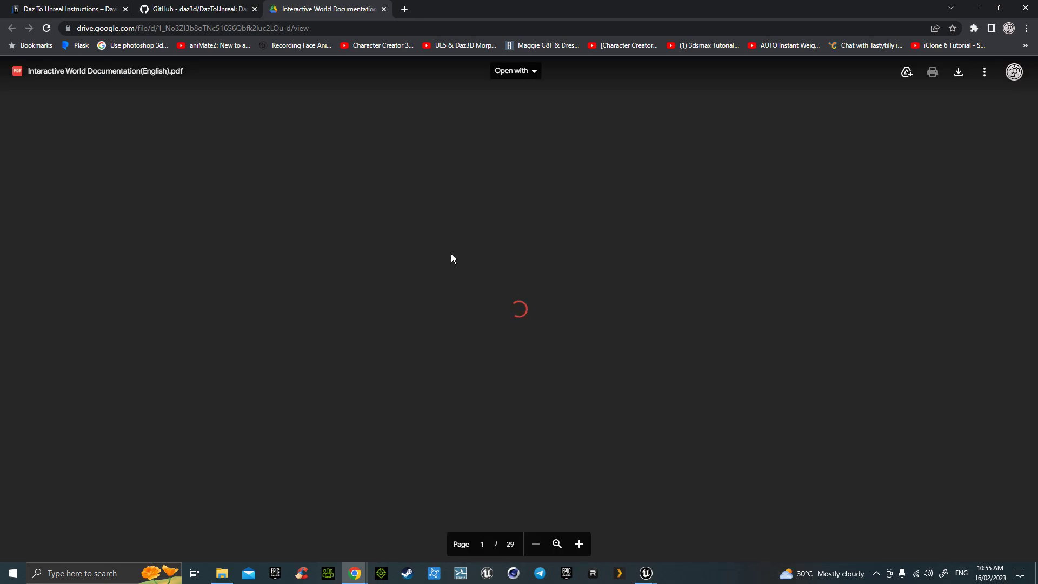
pyautogui.scroll(-20, 451, 254)
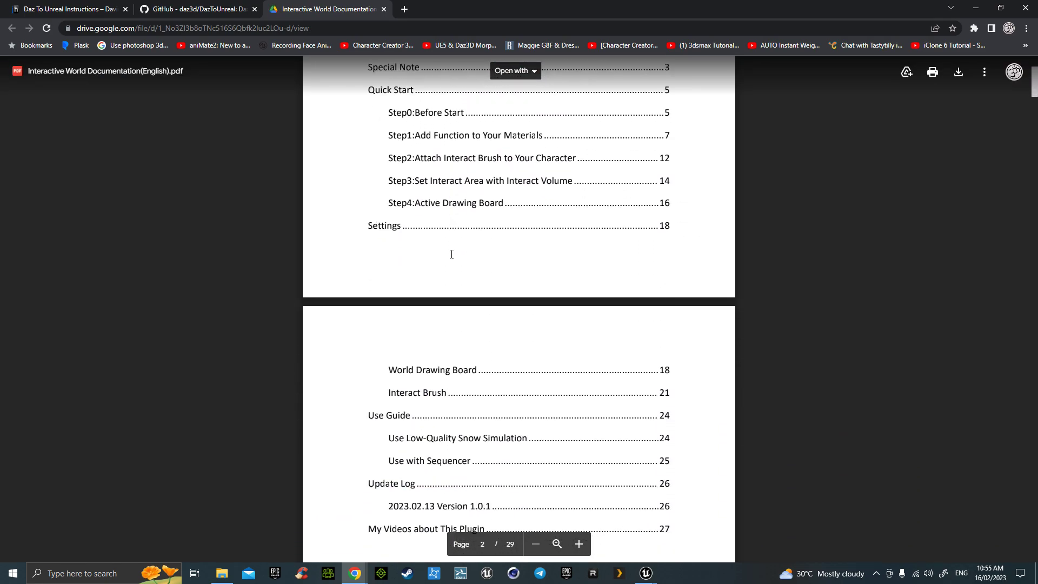
pyautogui.scroll(-15, 452, 257)
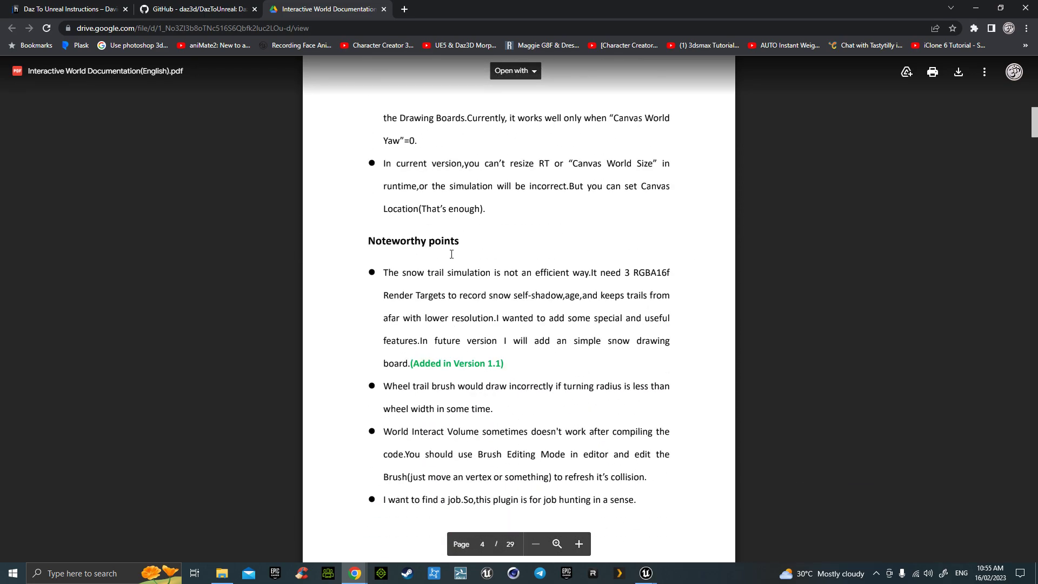
pyautogui.scroll(-10, 452, 254)
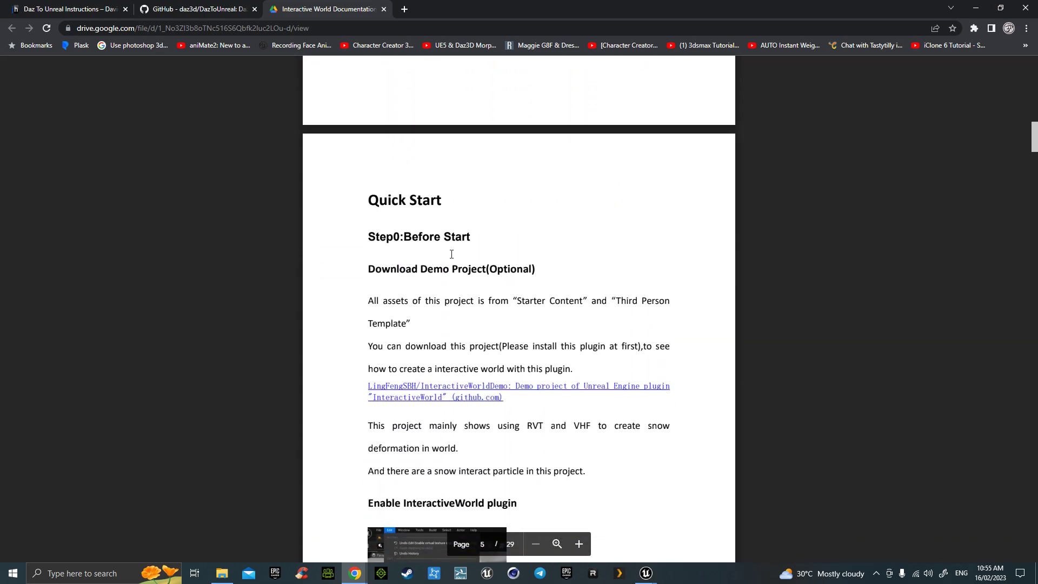
pyautogui.scroll(-5, 452, 254)
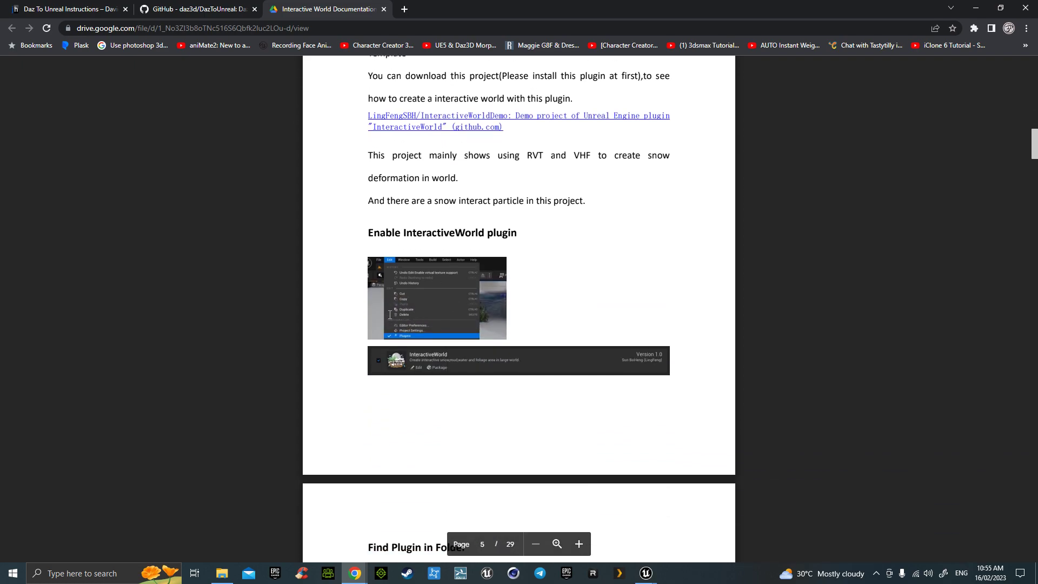
pyautogui.scroll(-8, 390, 315)
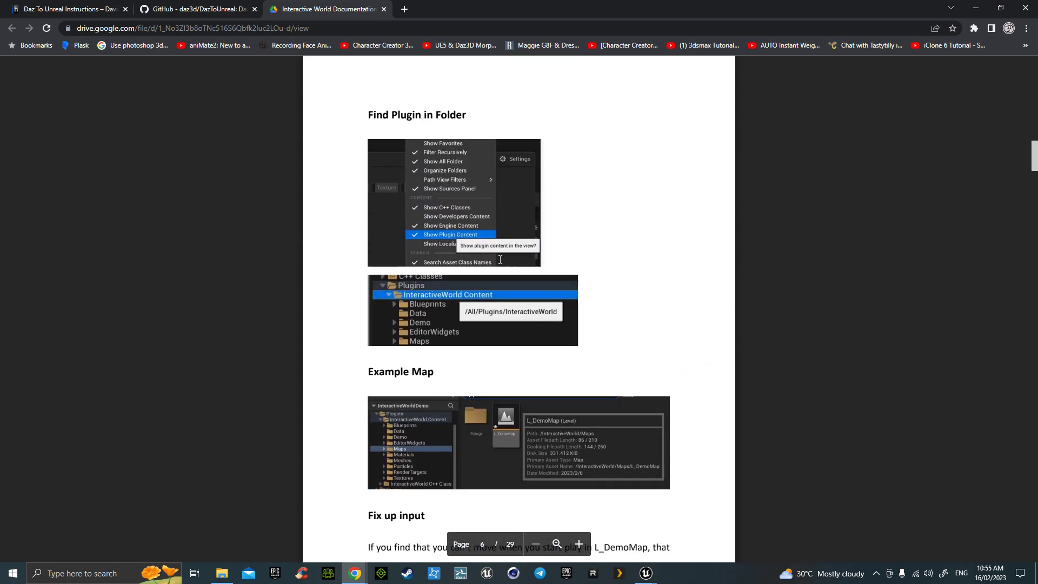
pyautogui.scroll(-3, 500, 259)
pyautogui.scroll(-2, 444, 307)
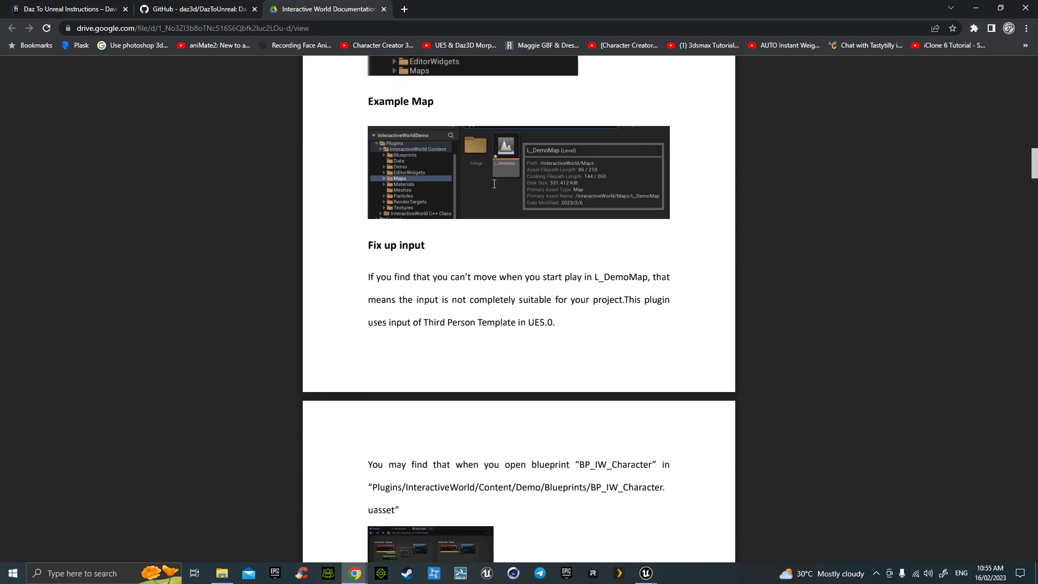
pyautogui.scroll(-5, 497, 177)
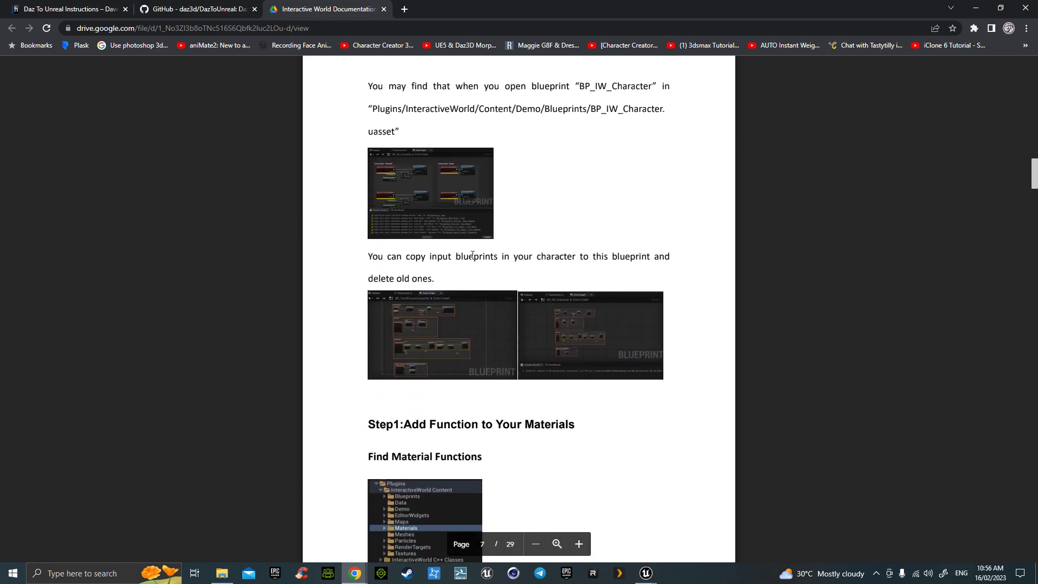
pyautogui.scroll(10, 473, 255)
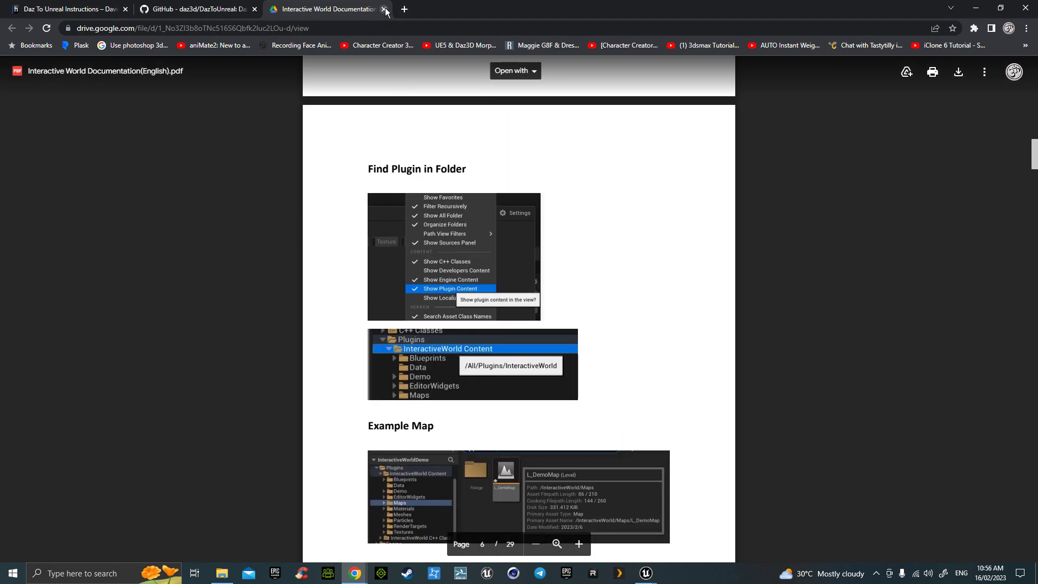
pyautogui.click(384, 9)
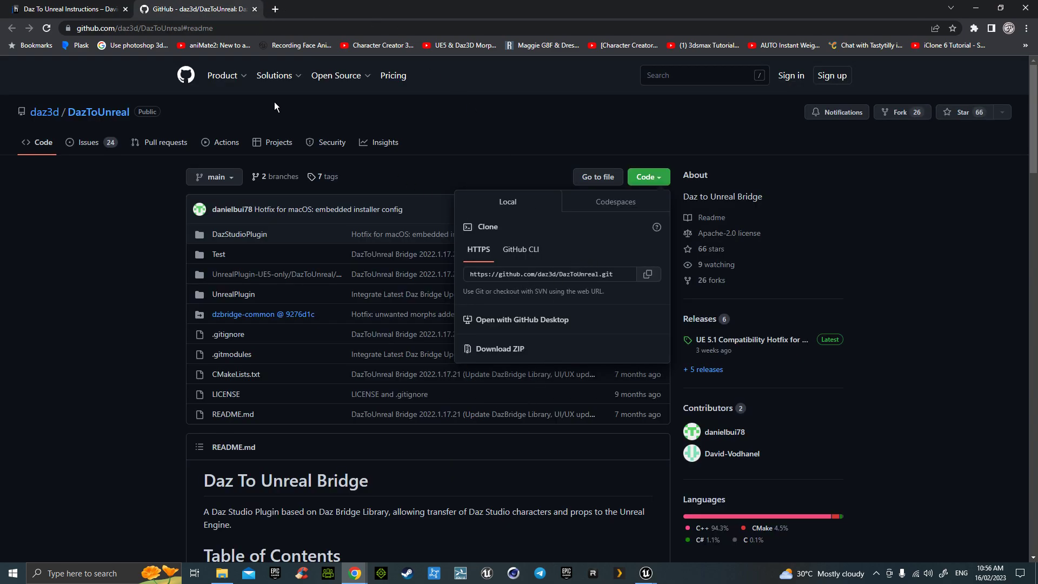
# - Back in the Plugins window, enable InteractiveWorld and open RuntimeTextTranslation's documentation
pyautogui.click(969, 14)
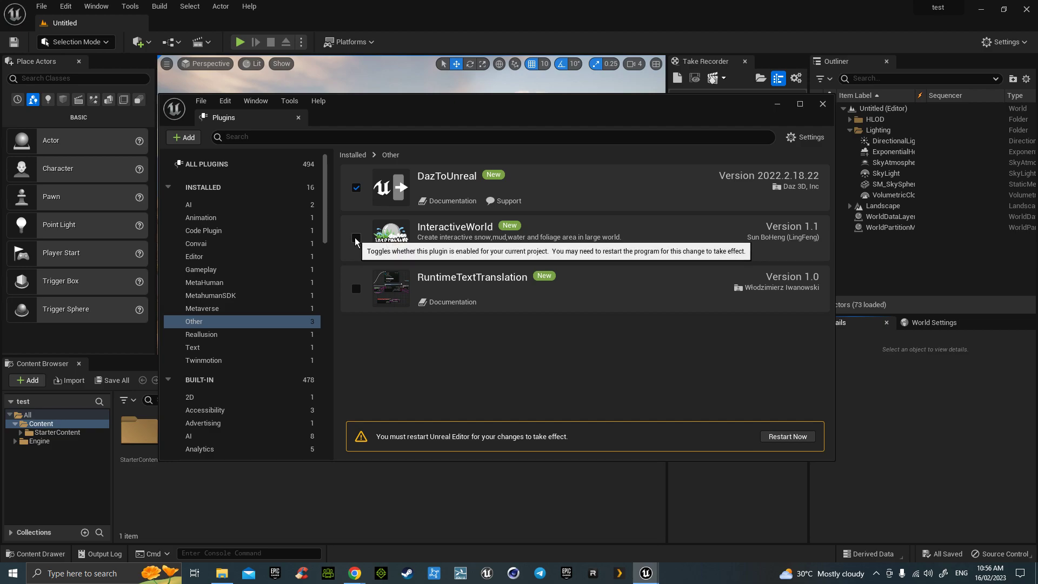
pyautogui.click(356, 239)
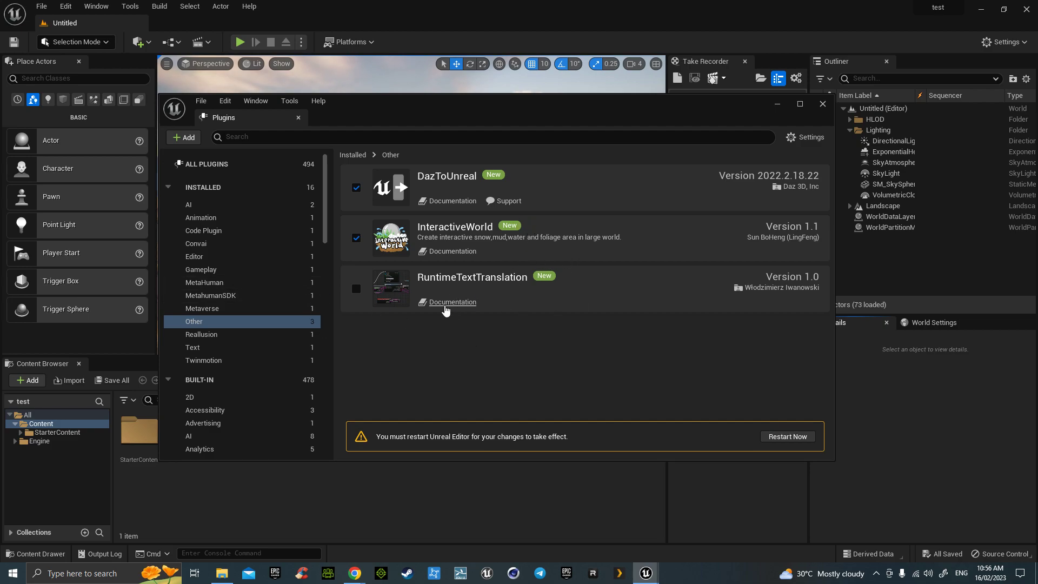
pyautogui.click(452, 302)
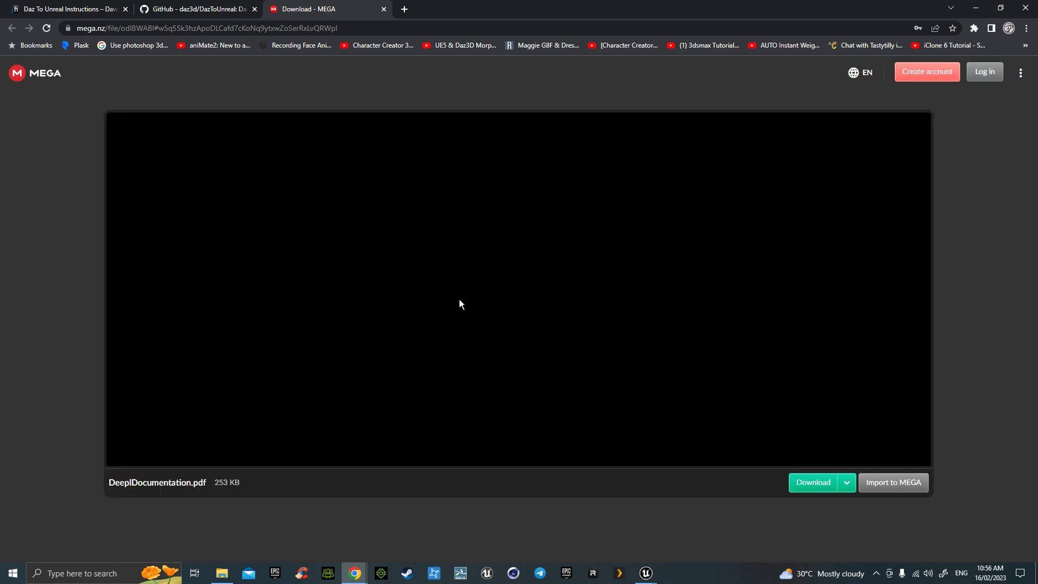
# - Start downloading DeeplDocumentation.pdf from MEGA, then cancel the save prompt
pyautogui.click(812, 483)
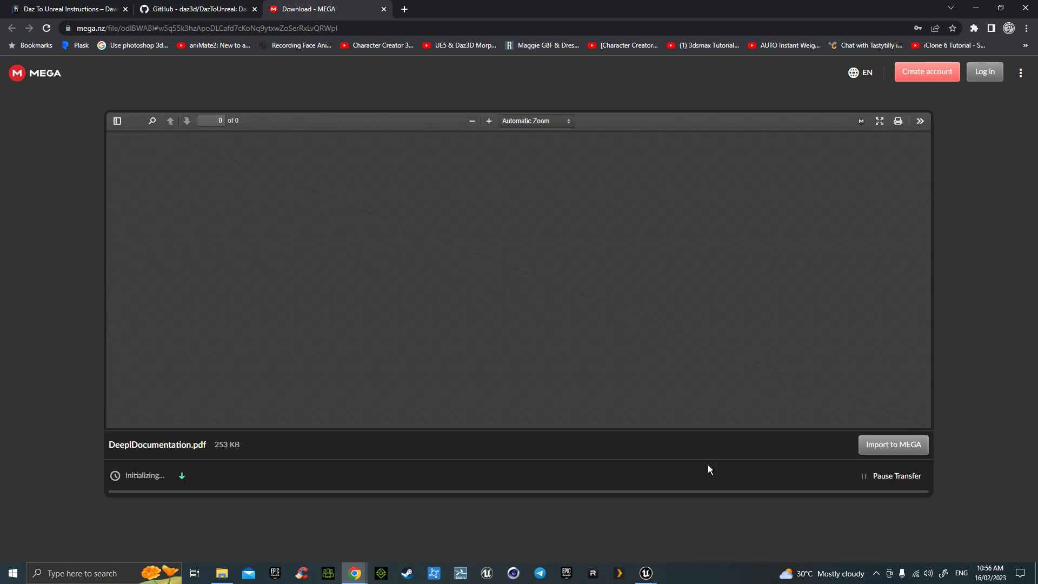
pyautogui.scroll(-2, 563, 292)
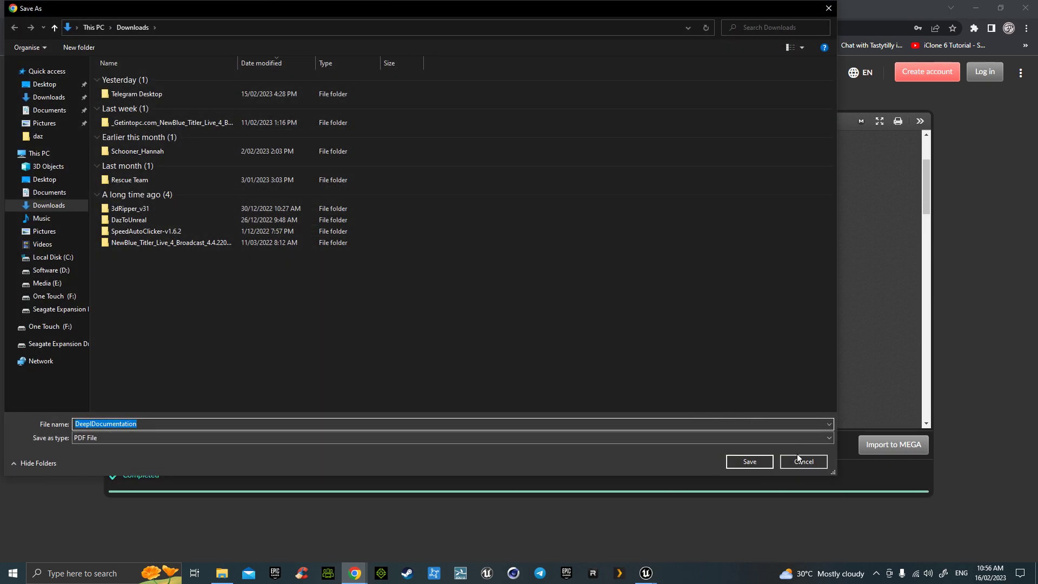
pyautogui.click(799, 458)
# - Scroll through the DeeplDocumentation.pdf preview, then minimize Chrome to return to Unreal
pyautogui.scroll(-4, 594, 351)
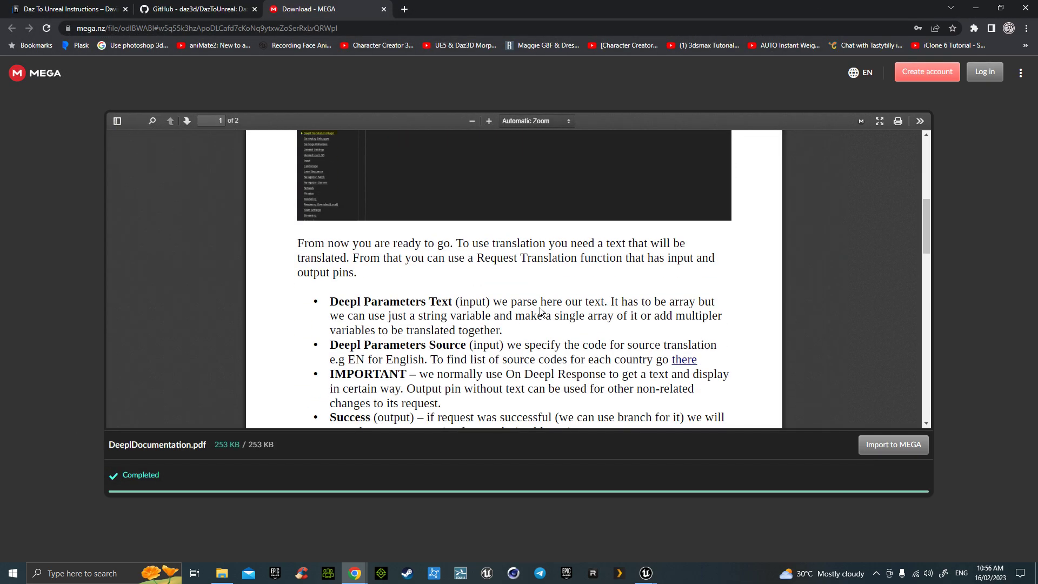
pyautogui.scroll(-3, 540, 307)
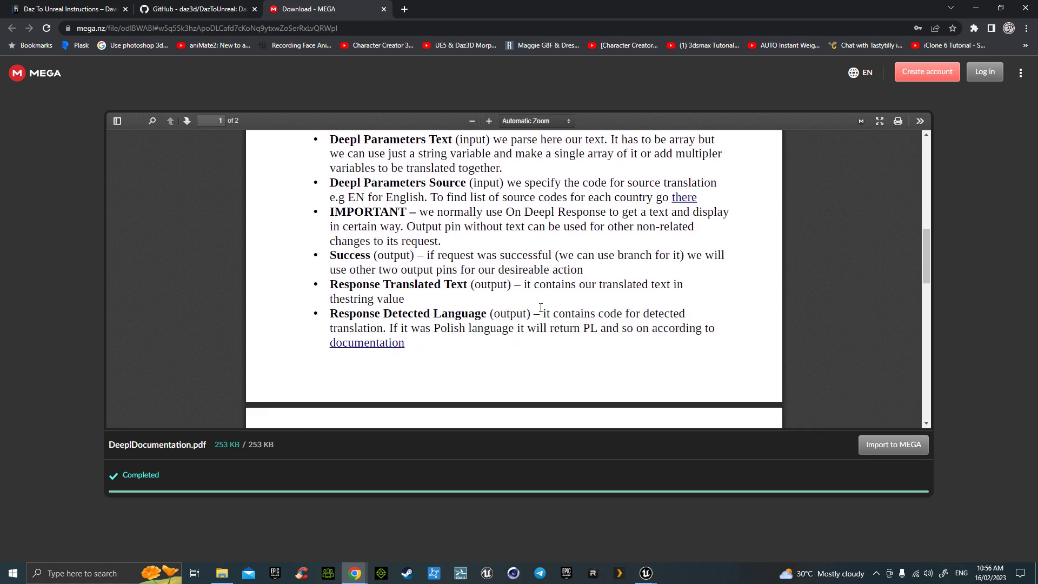
pyautogui.scroll(-8, 541, 307)
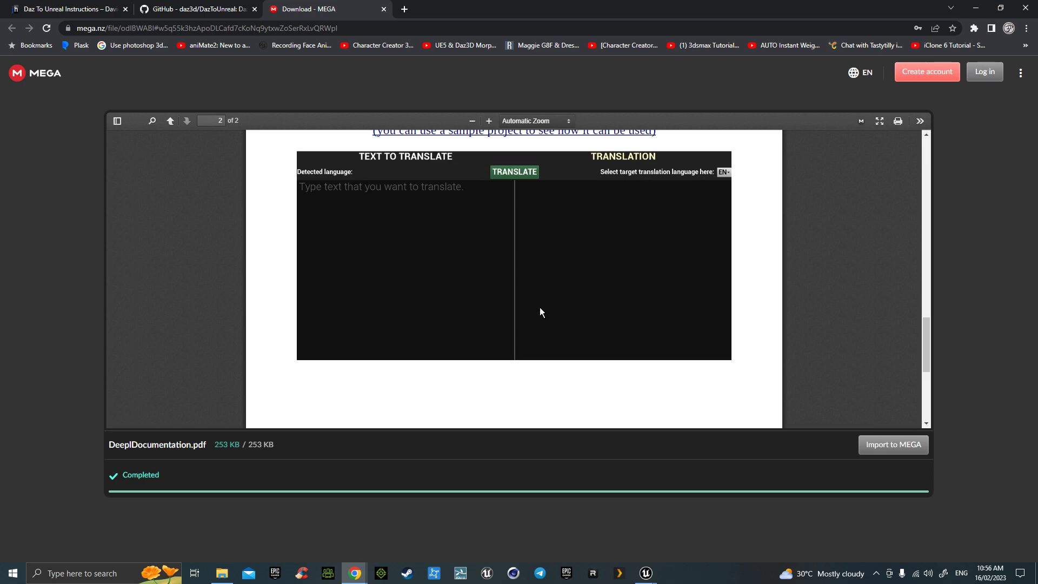
pyautogui.scroll(4, 540, 312)
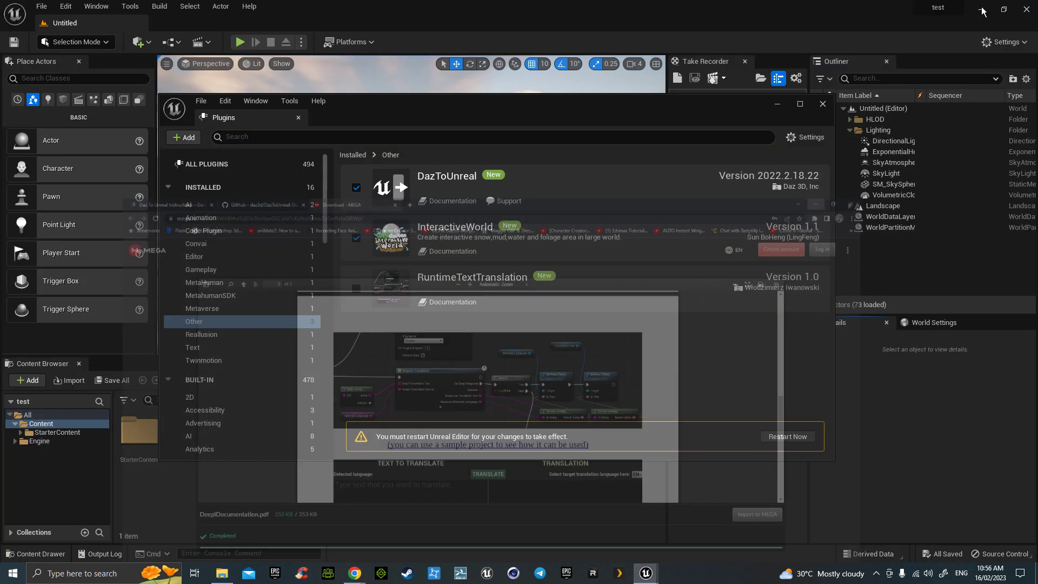
pyautogui.click(976, 7)
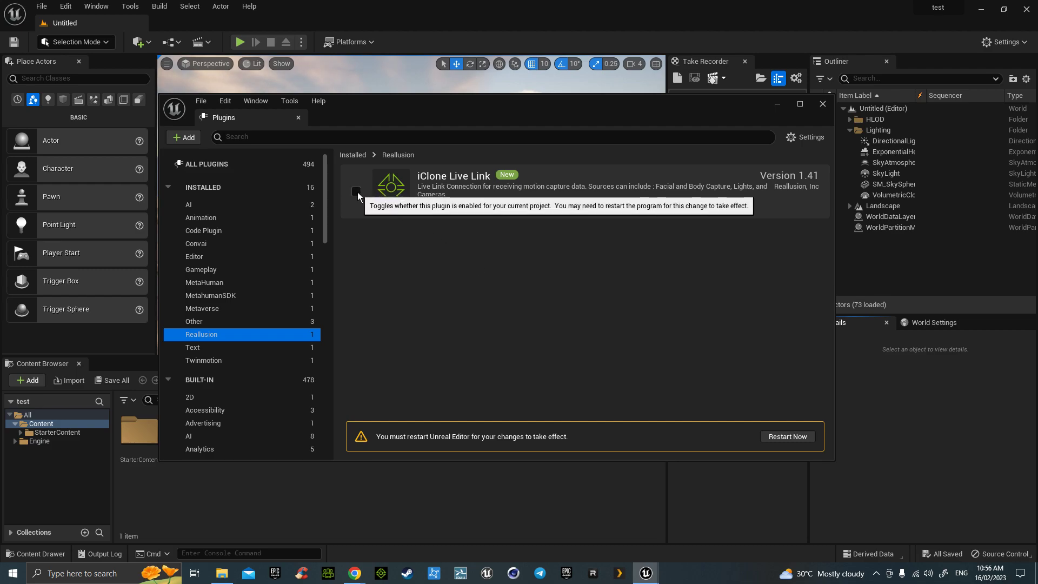
pyautogui.moveTo(361, 578)
pyautogui.click(407, 538)
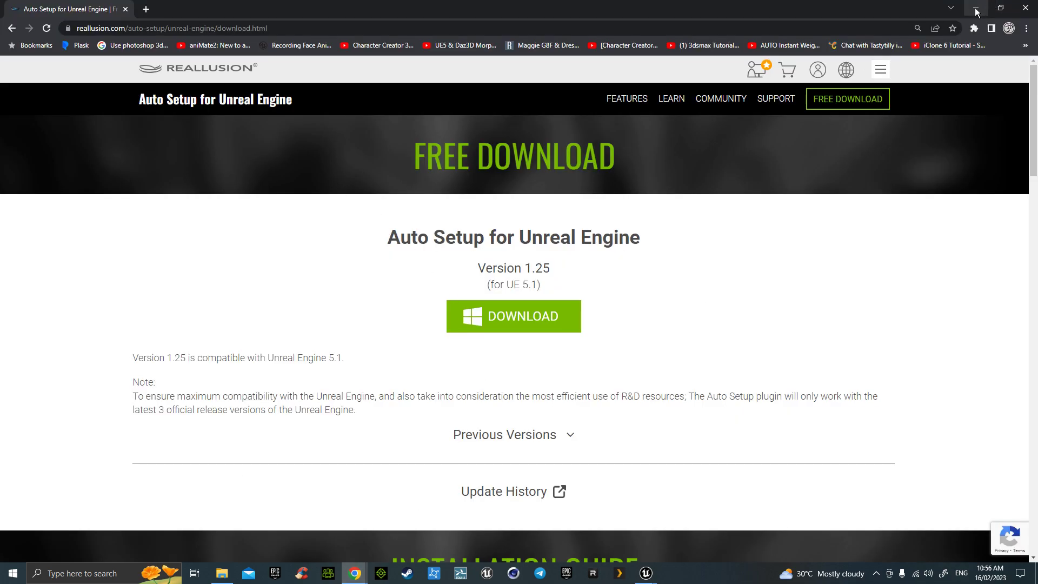
pyautogui.click(977, 12)
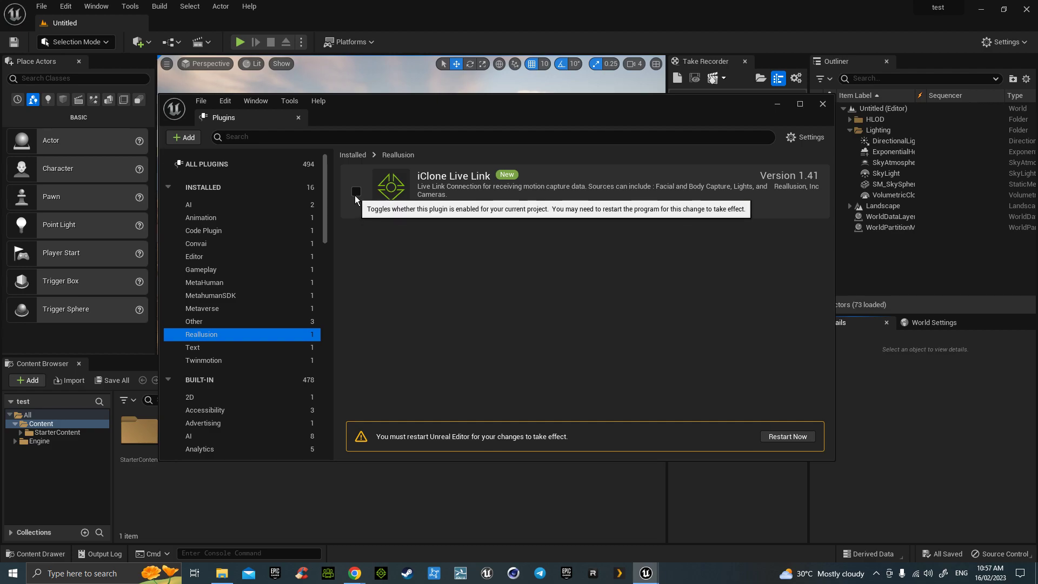
pyautogui.moveTo(357, 574)
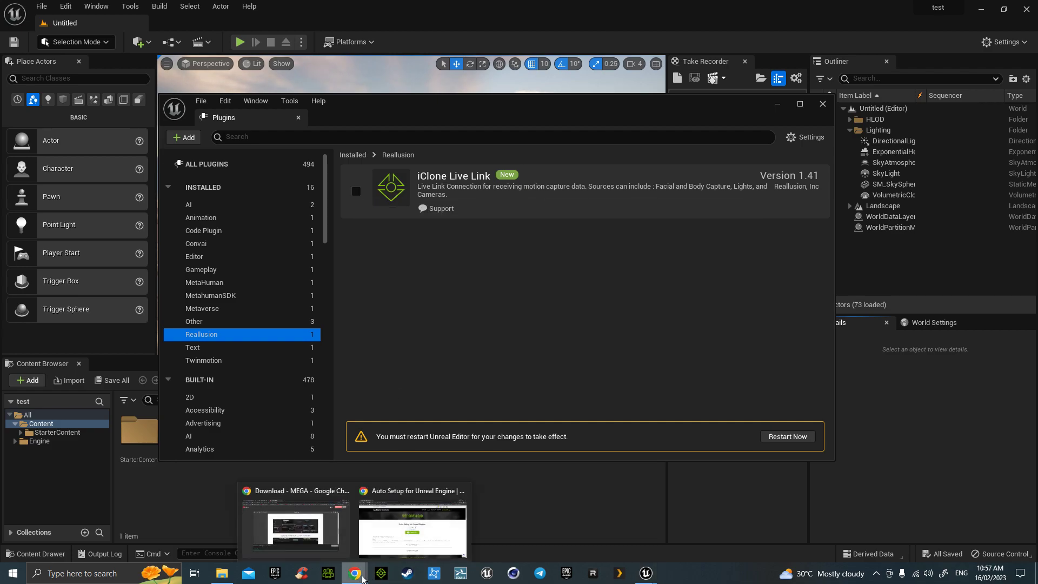
pyautogui.click(412, 528)
# - Save the Auto Setup 1.25 installer to Downloads, uncover Unreal, and enable iClone Live Link
pyautogui.click(511, 316)
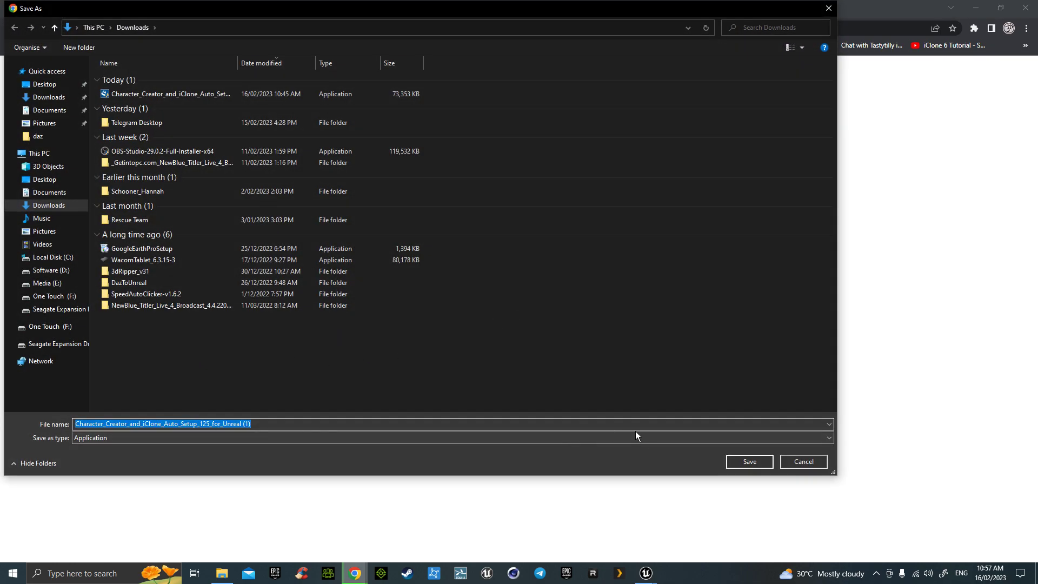
pyautogui.click(753, 462)
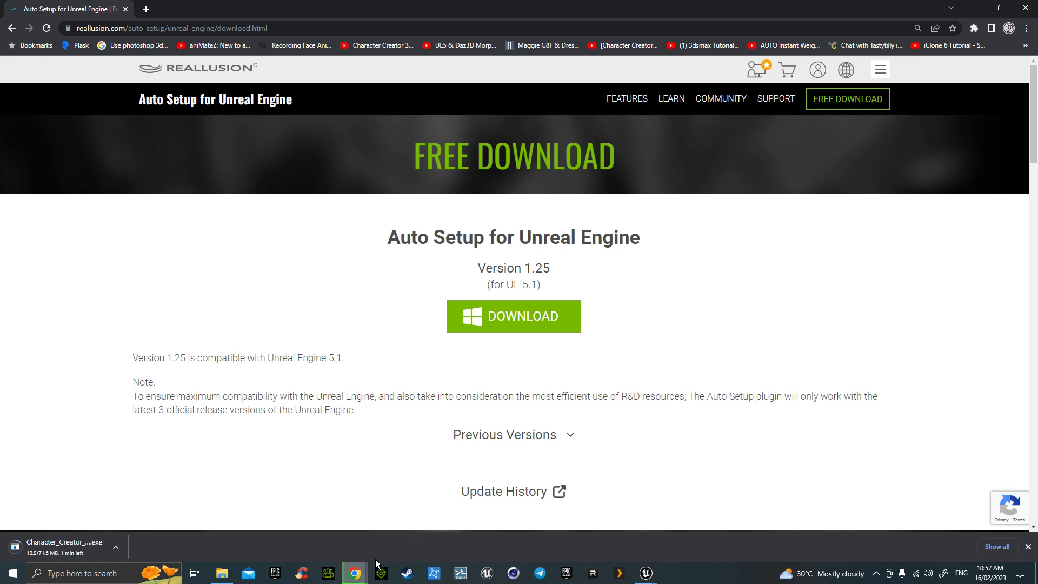
pyautogui.moveTo(696, 15); pyautogui.dragTo(520, 369)
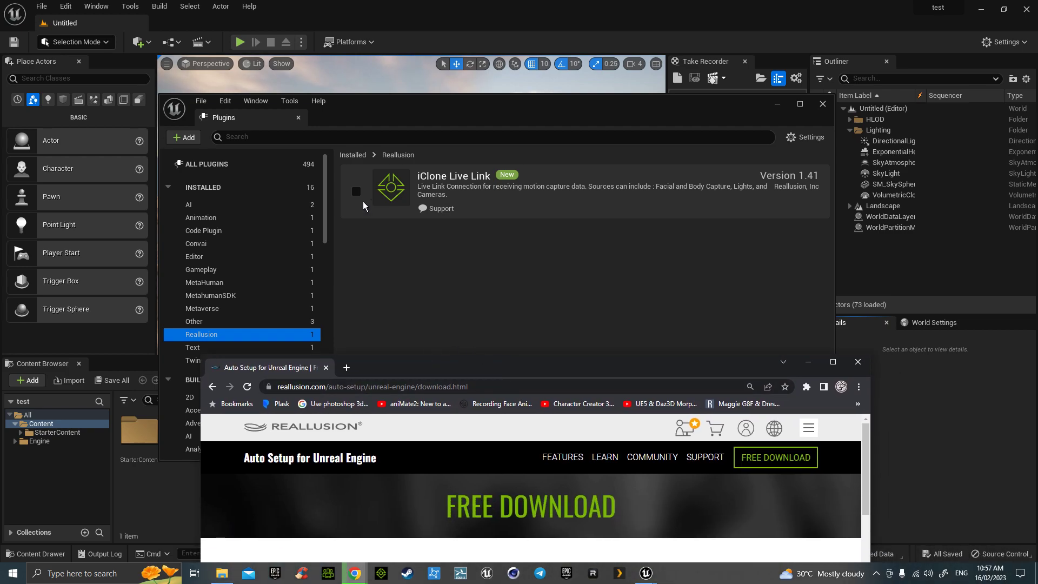
pyautogui.click(357, 192)
# - Filter Plugins to the Text category and open ReadWritePlugin's GitHub support wiki
pyautogui.click(248, 348)
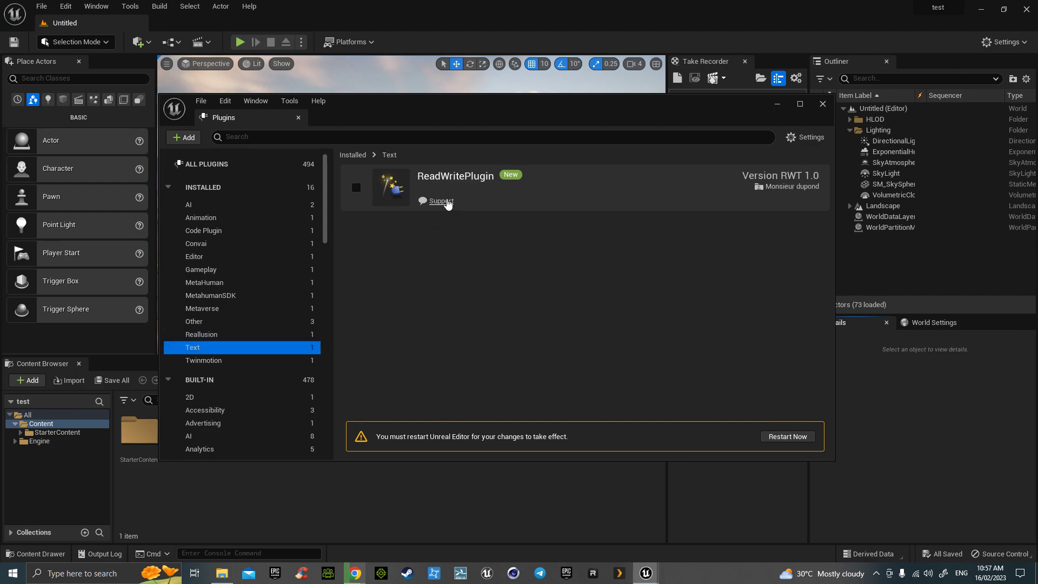
pyautogui.click(443, 203)
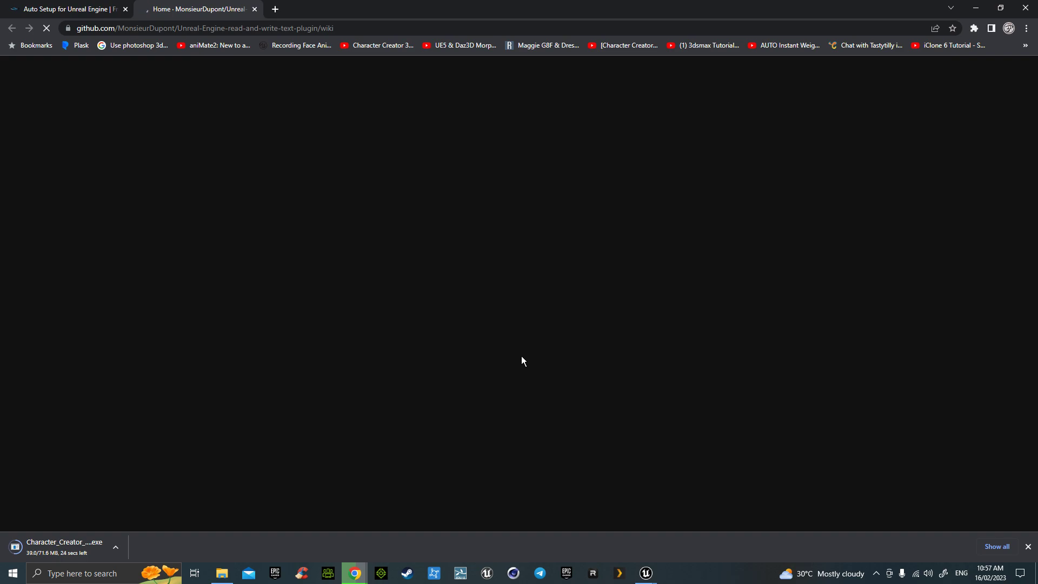
# - Scroll the ReadWritePlugin wiki past the Read file, Save file and Delete file sections to the footer
pyautogui.scroll(-4, 521, 356)
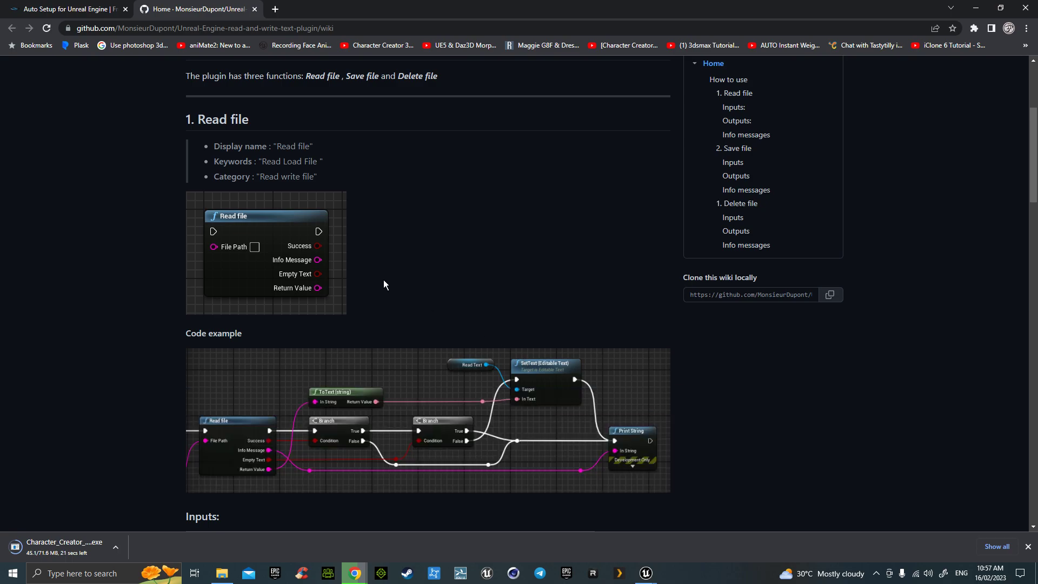
pyautogui.scroll(-6, 406, 287)
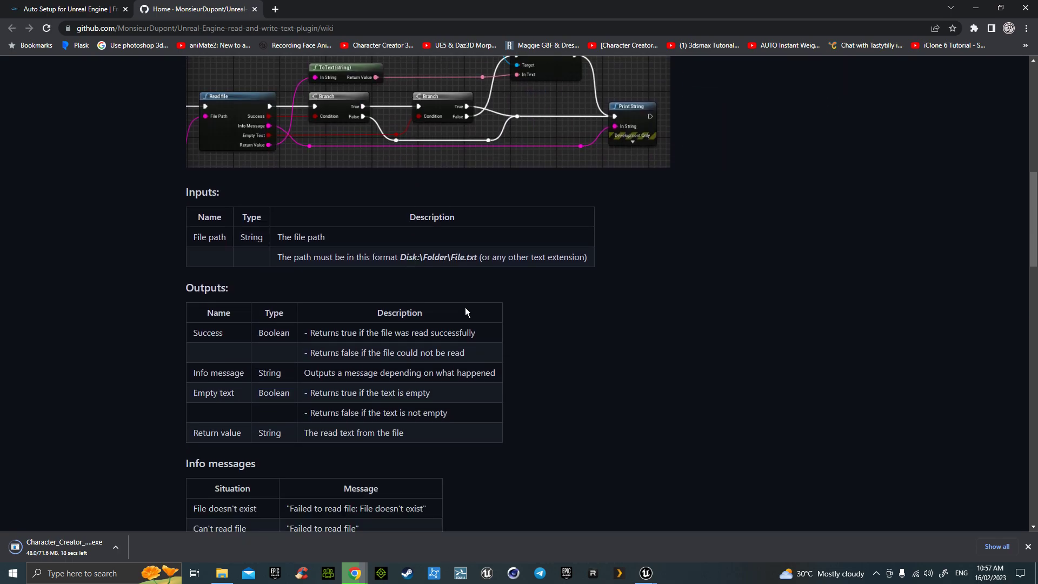
pyautogui.scroll(-5, 595, 307)
pyautogui.scroll(-6, 596, 306)
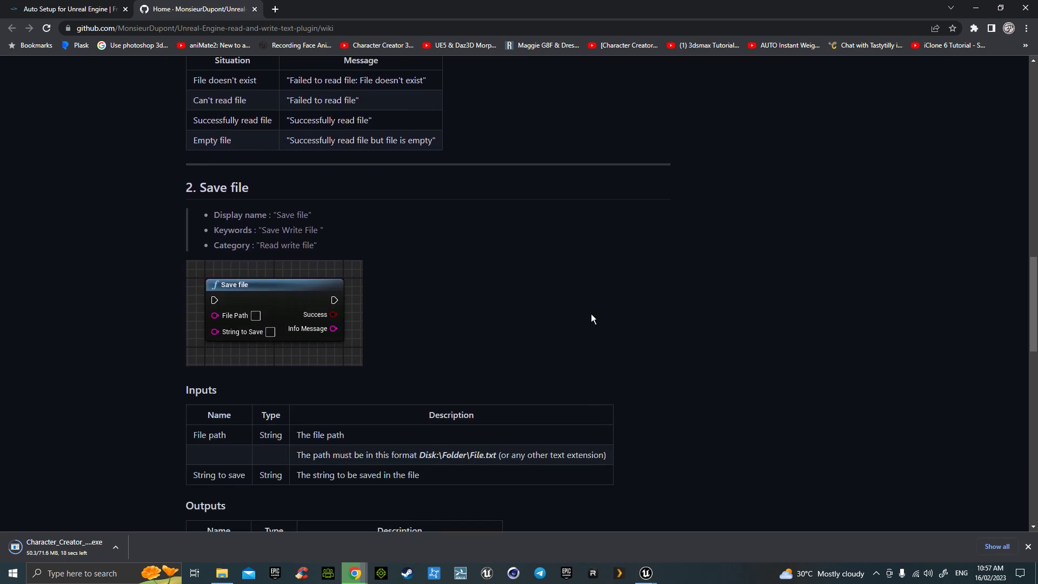
pyautogui.scroll(-9, 591, 314)
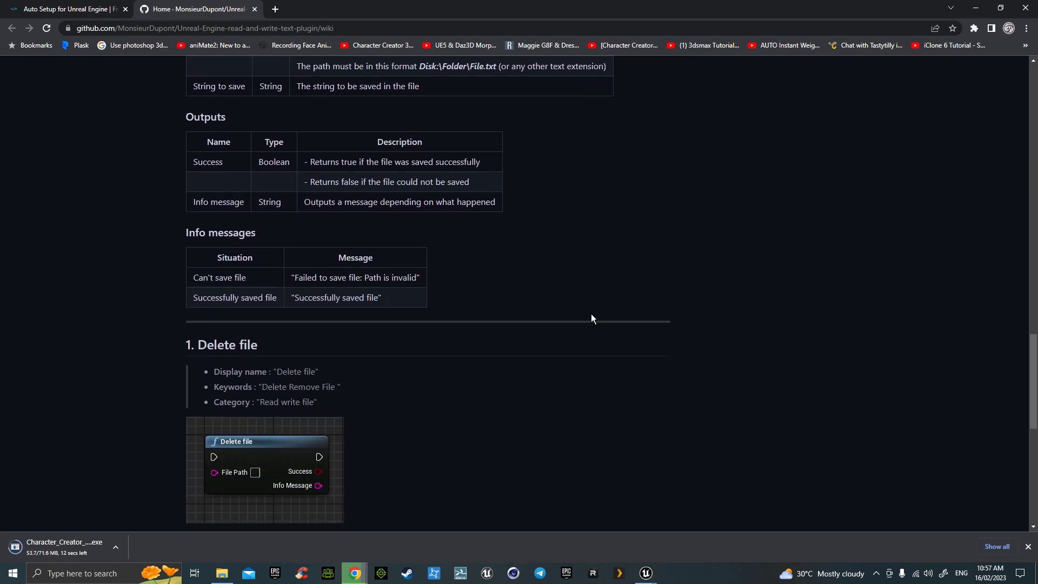
pyautogui.scroll(-3, 591, 319)
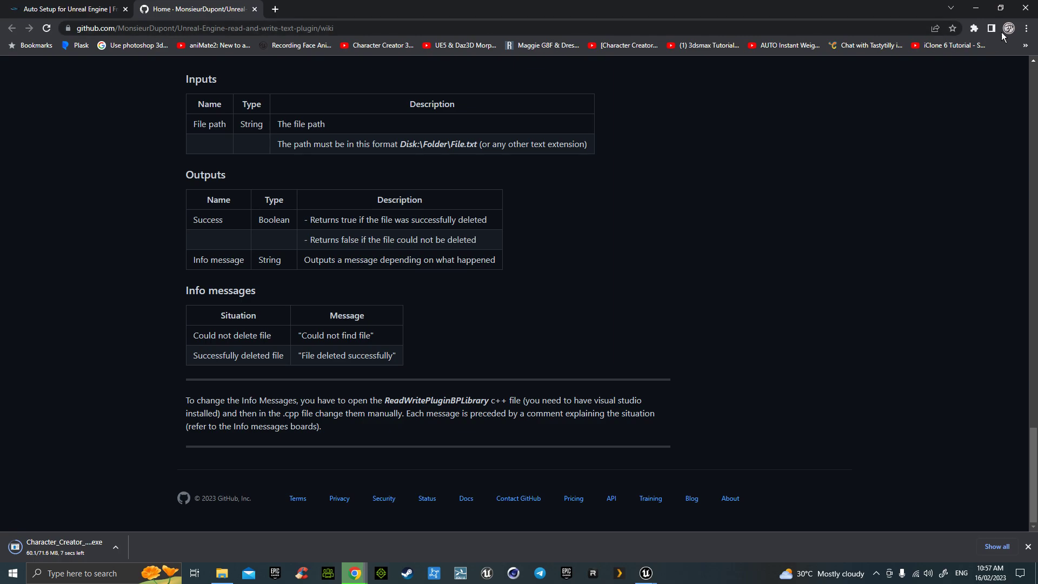
# - Return to Unreal and browse the Twinmotion, AI and All plugin categories
pyautogui.click(975, 9)
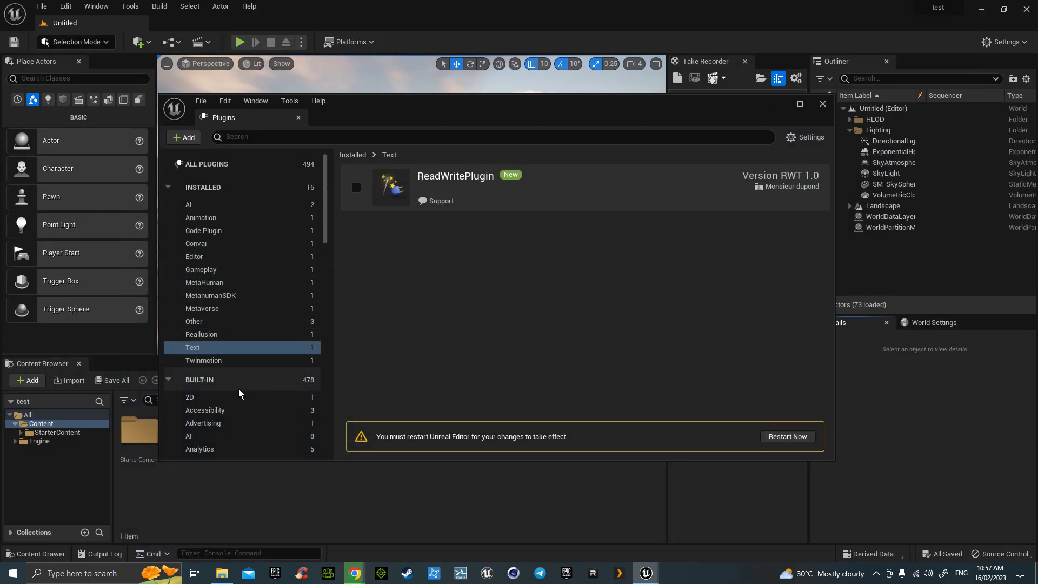
pyautogui.click(221, 361)
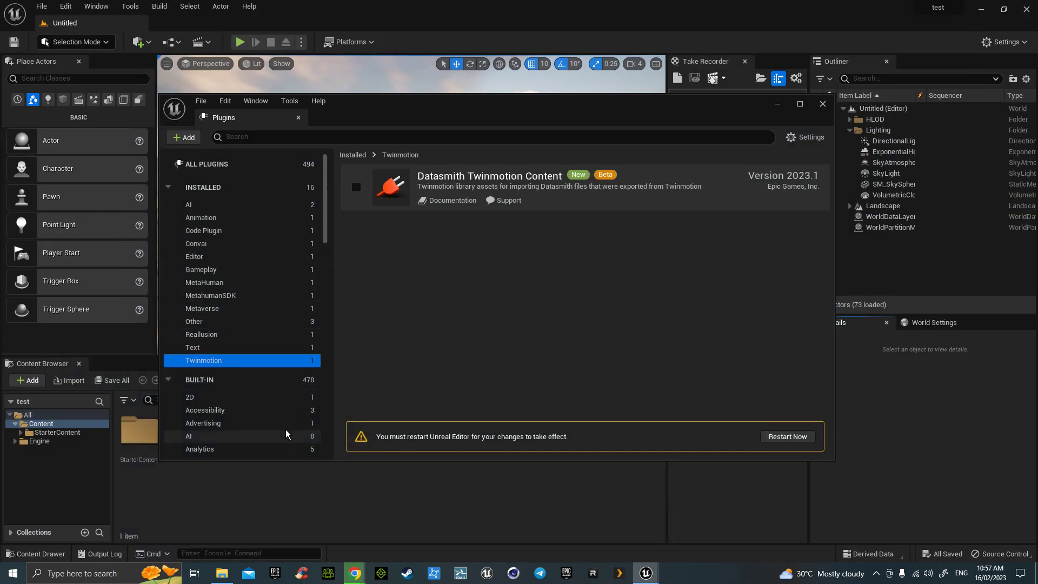
pyautogui.scroll(-2, 241, 411)
pyautogui.click(239, 384)
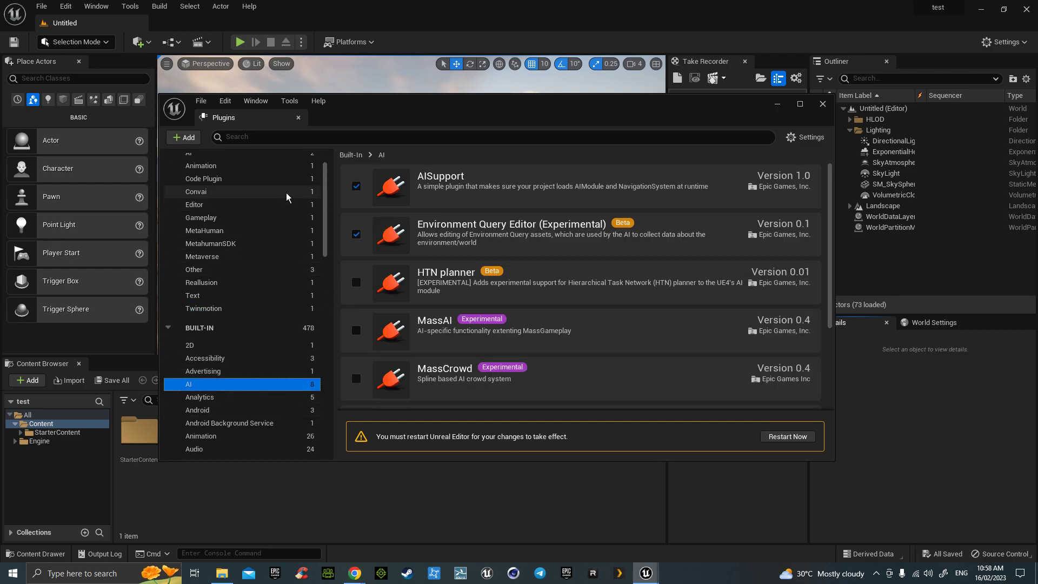
pyautogui.scroll(2, 254, 184)
pyautogui.click(230, 168)
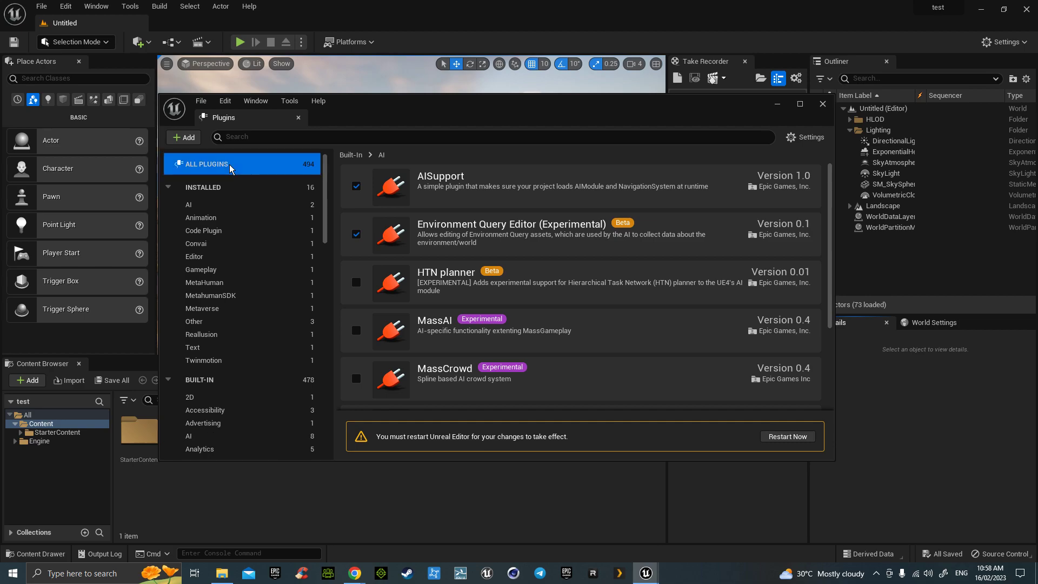
# - Search plugins for 'apple' and enable Apple ARKit and Apple ARKit Face Support
pyautogui.click(234, 137)
pyautogui.write('apple')
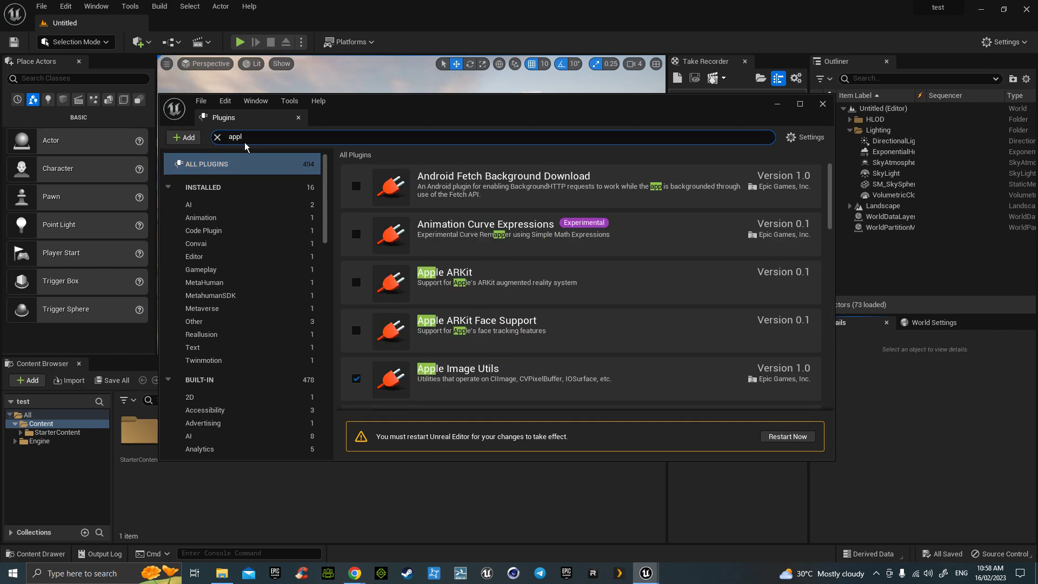
pyautogui.click(355, 187)
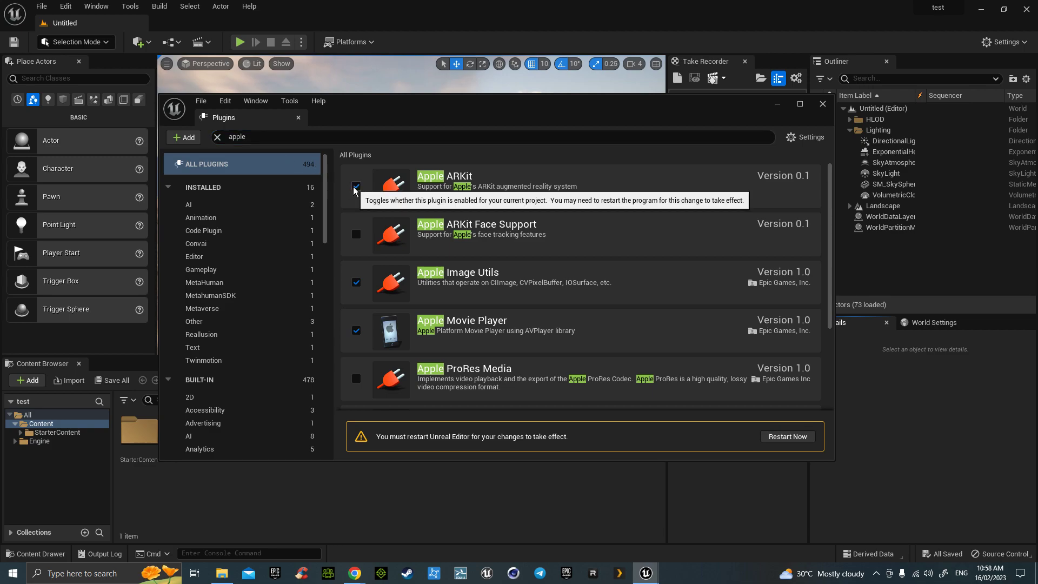
pyautogui.click(357, 234)
pyautogui.scroll(-2, 549, 279)
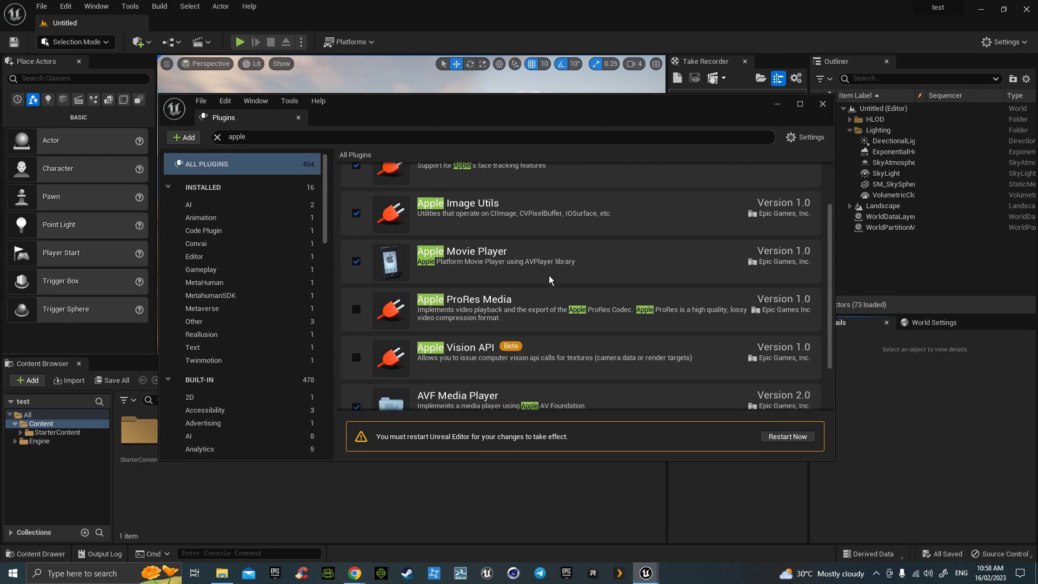
pyautogui.scroll(-2, 550, 279)
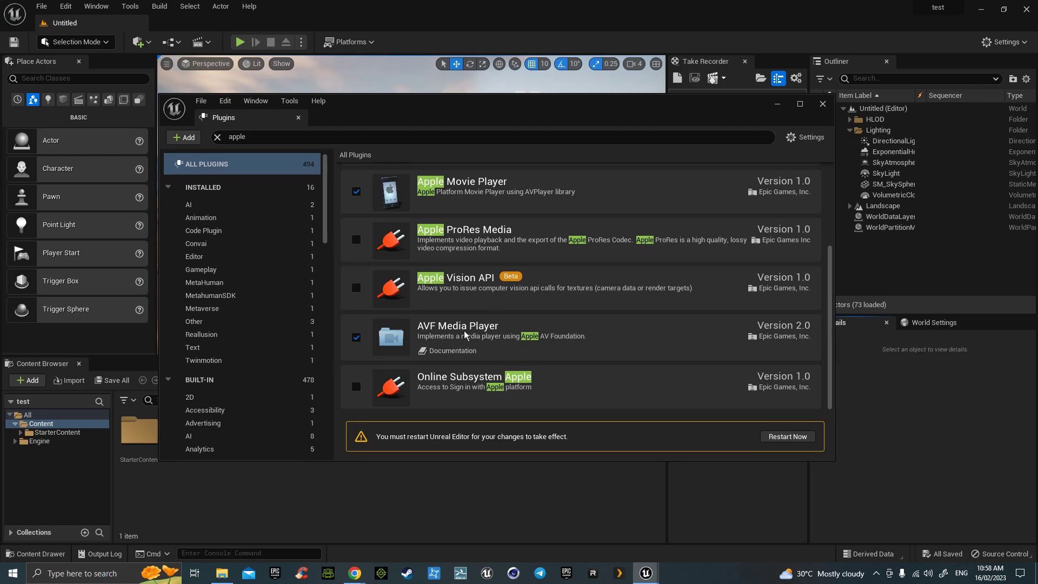
pyautogui.moveTo(267, 136); pyautogui.dragTo(230, 139)
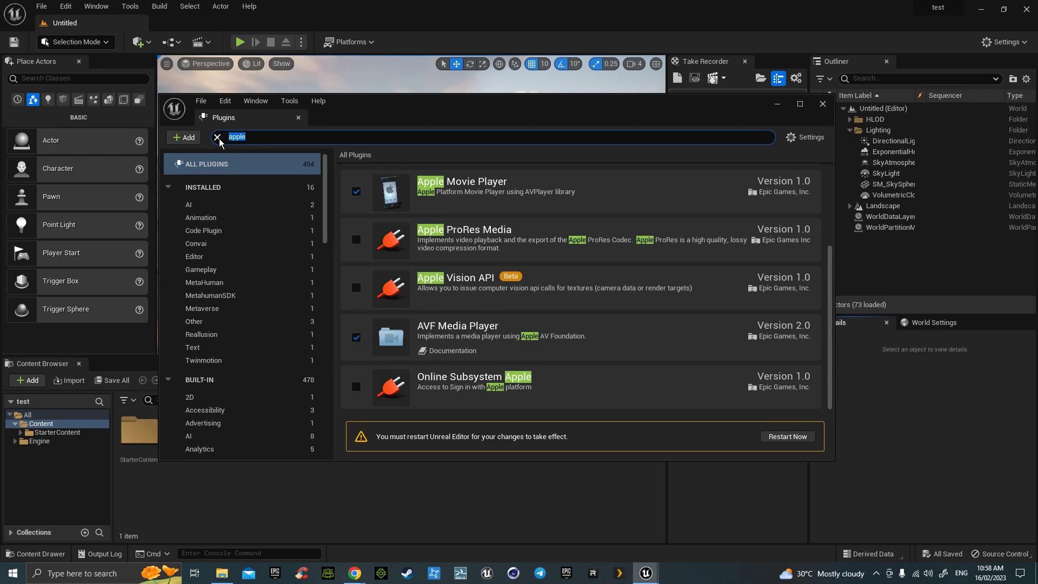
# - Find 'curv', enable the beta Live Link Curve Debug UI plugin, and restart the editor
pyautogui.write('curv')
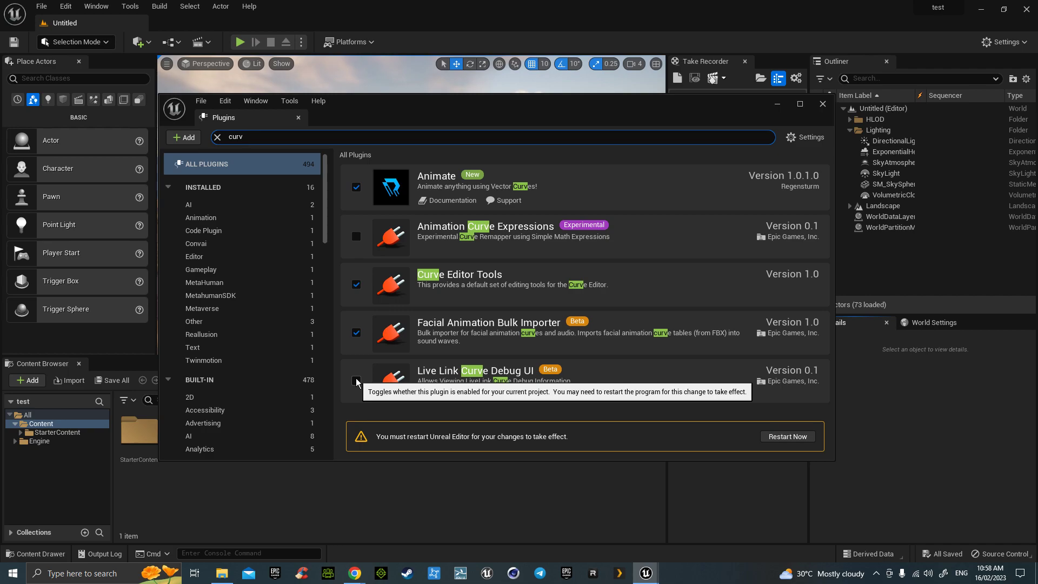
pyautogui.click(356, 381)
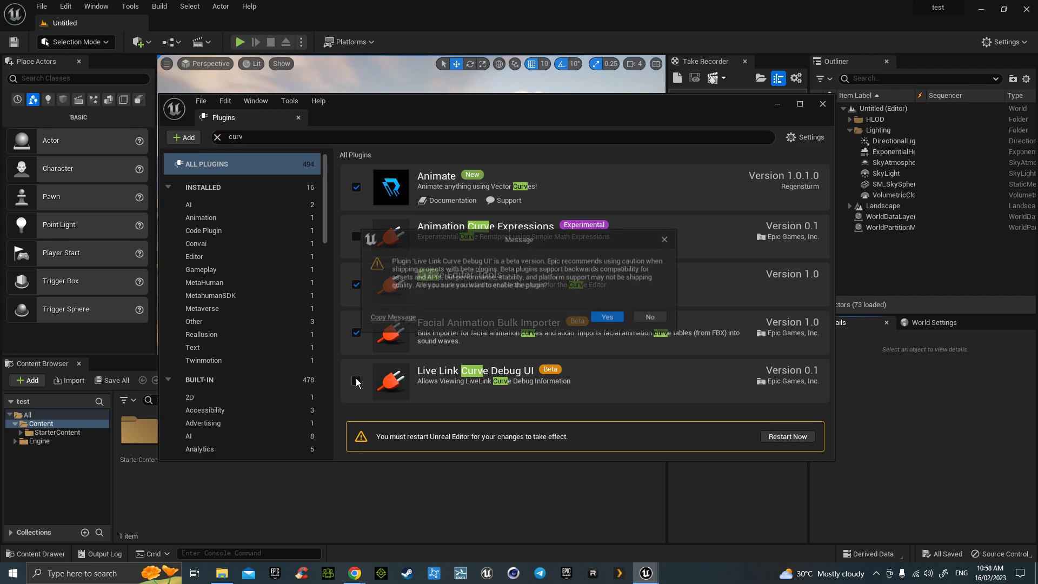
pyautogui.click(610, 321)
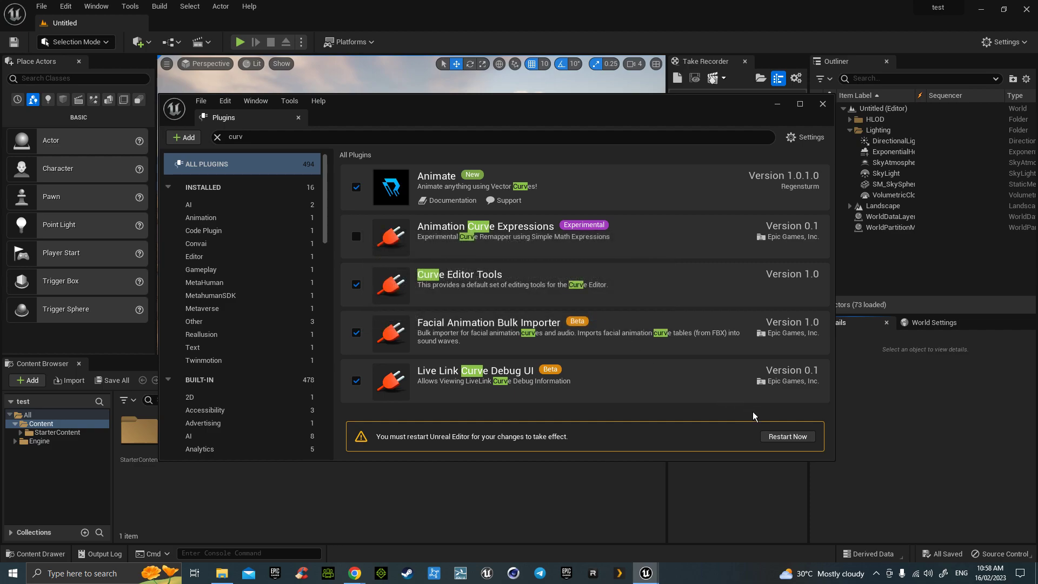
pyautogui.click(799, 438)
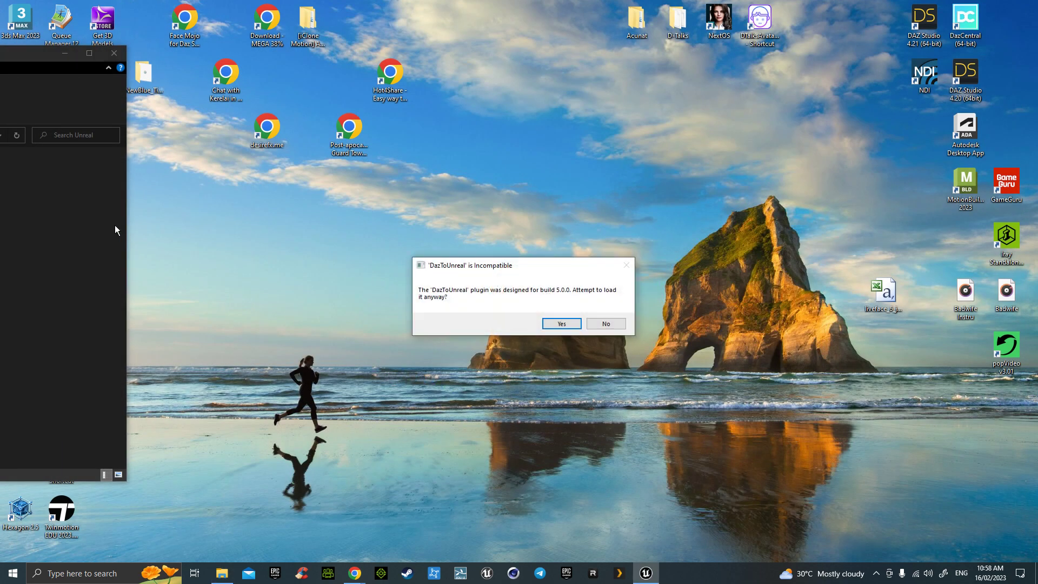
# - Load the incompatible DazToUnreal plugin anyway, maximize the Reallusion Unreal folder, then close Plugins
pyautogui.click(561, 323)
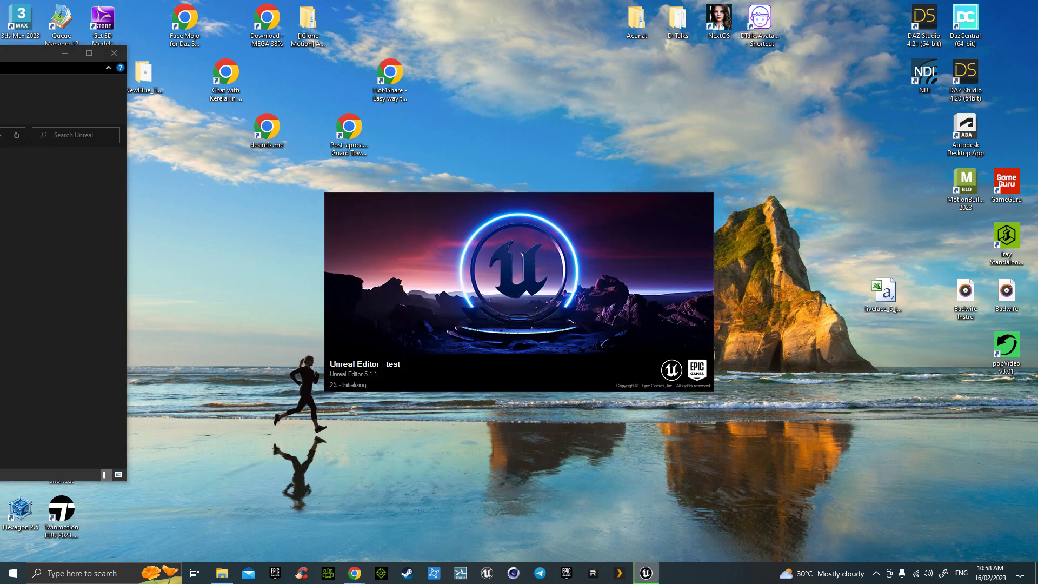
pyautogui.moveTo(0, 53); pyautogui.dragTo(290, 38)
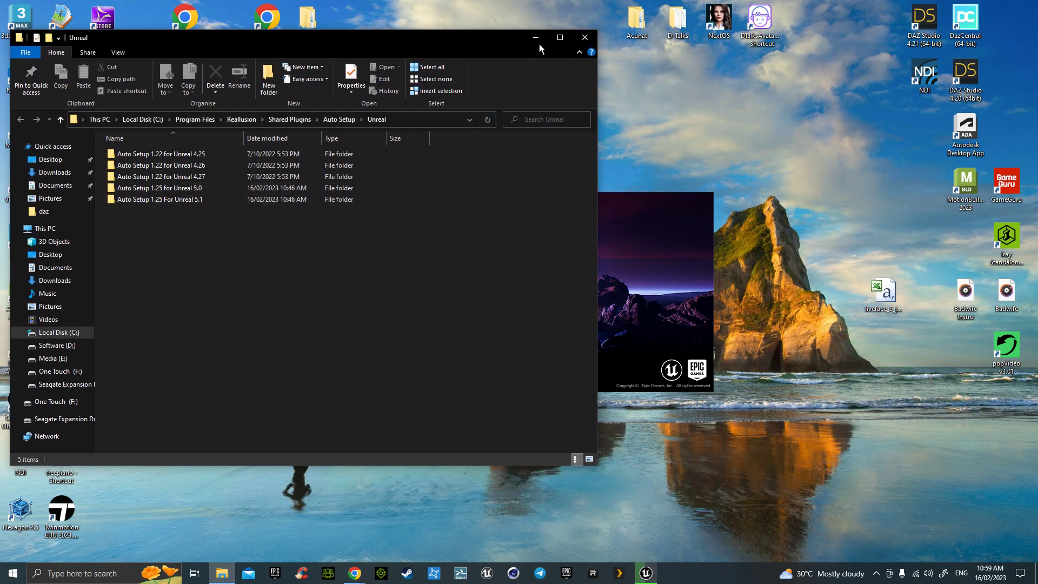
pyautogui.click(560, 37)
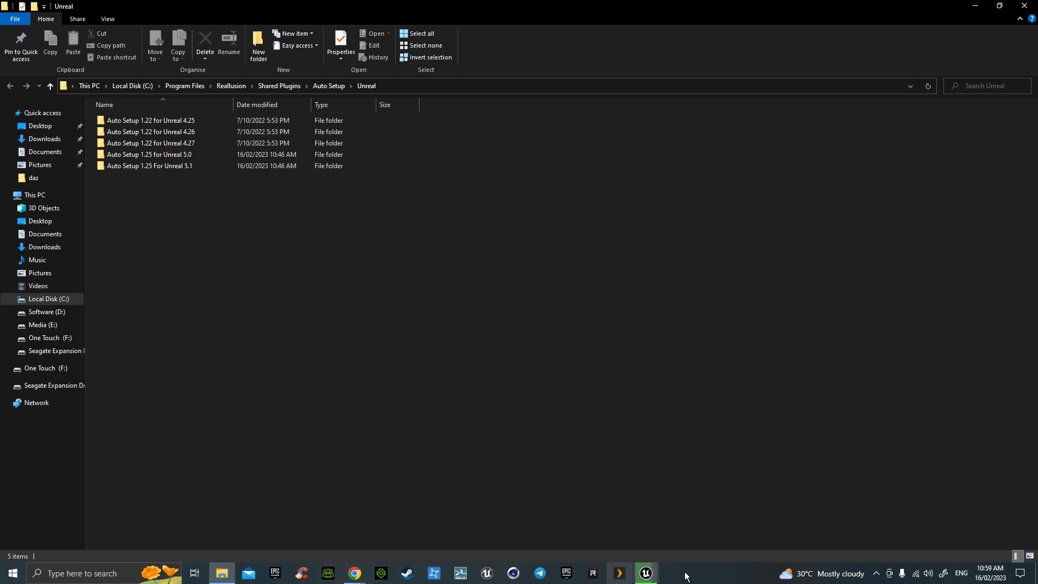
pyautogui.moveTo(647, 570)
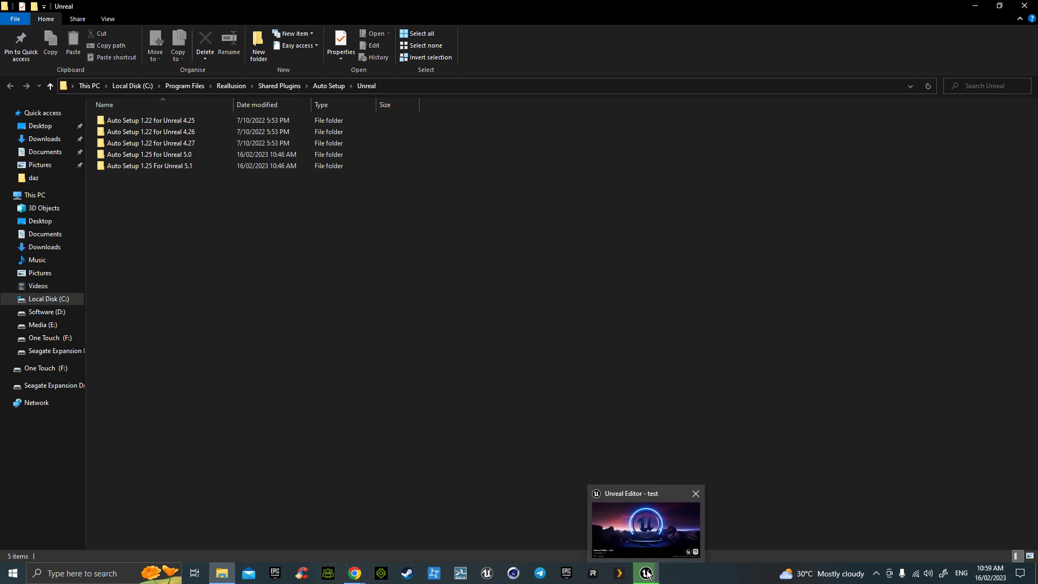
pyautogui.click(648, 574)
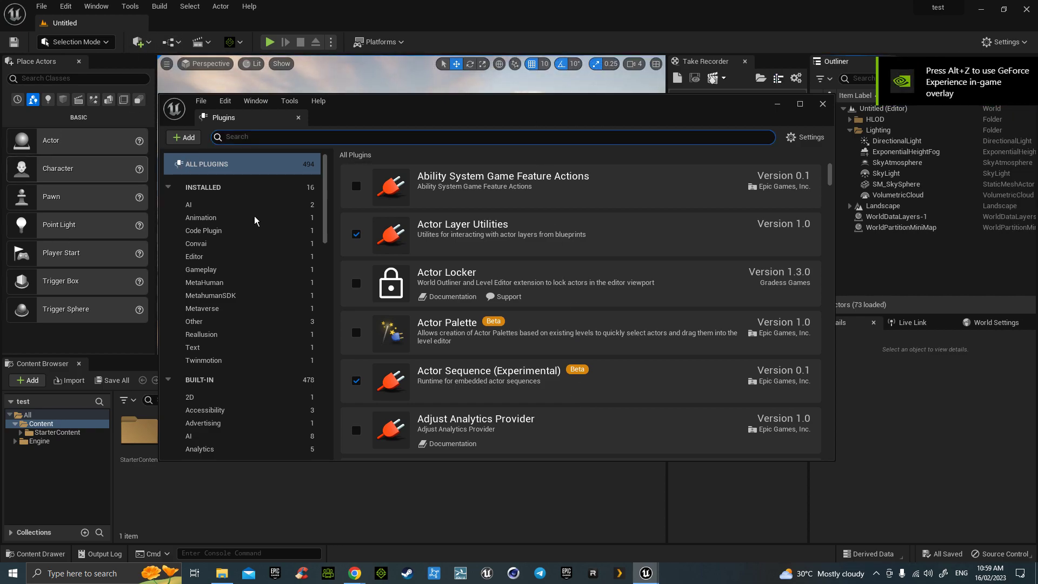
pyautogui.click(778, 105)
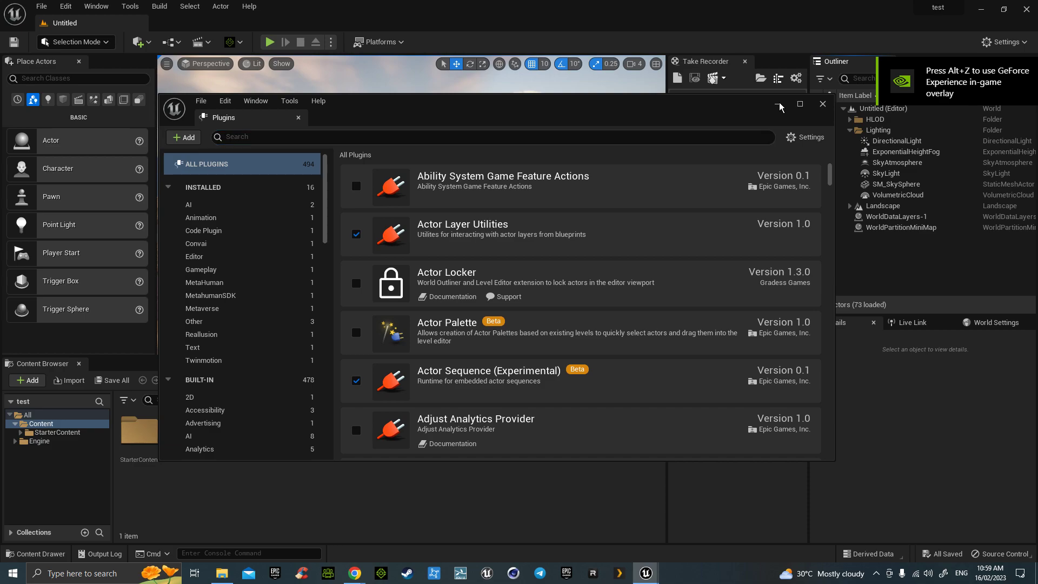
# - Show the test project folder in Explorer and place the Reallusion Unreal folder window beside it
pyautogui.click(148, 430)
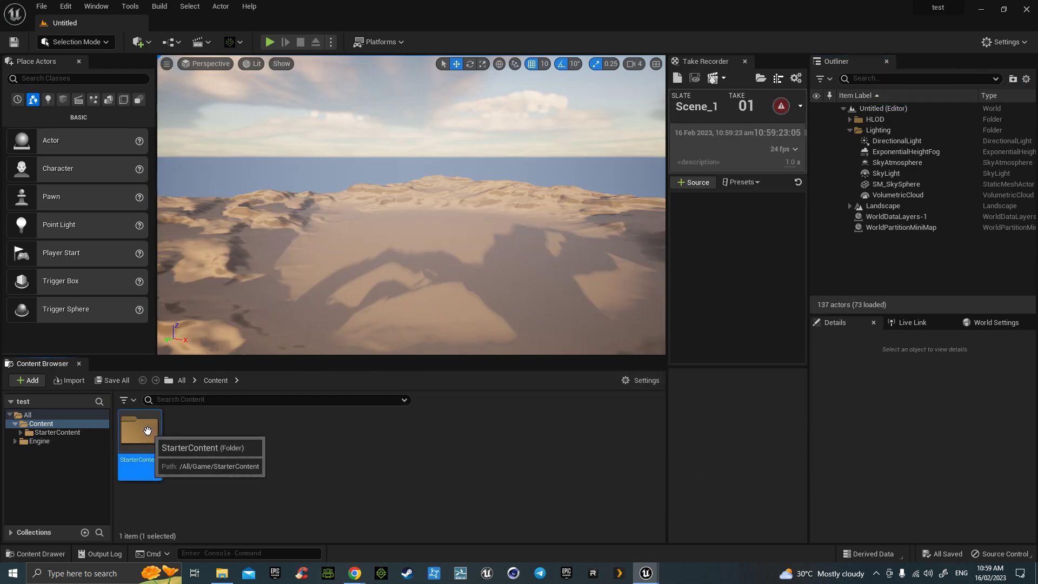
pyautogui.rightClick(148, 431)
pyautogui.click(204, 240)
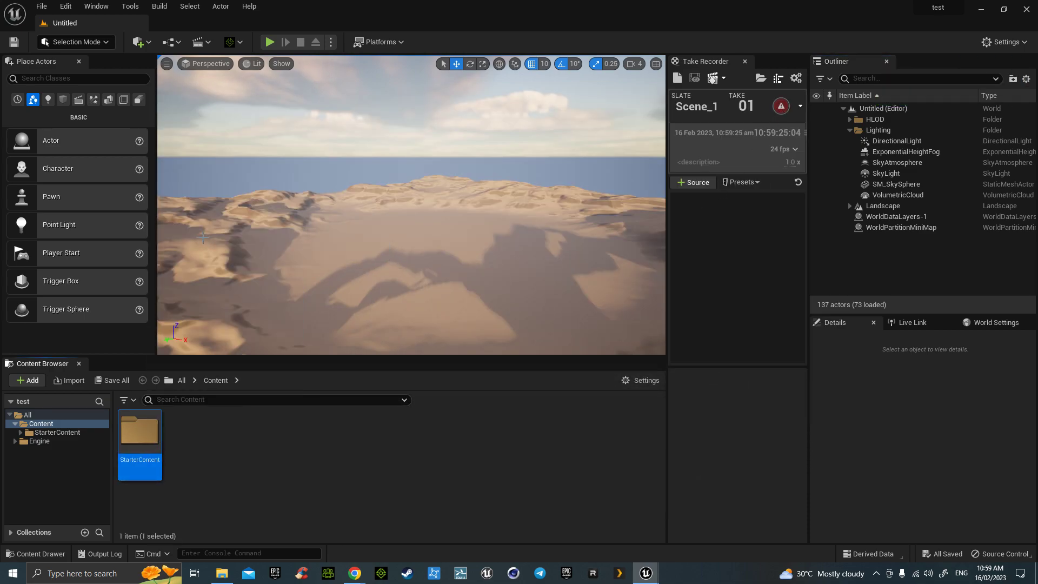
pyautogui.moveTo(32, 71); pyautogui.dragTo(586, 98)
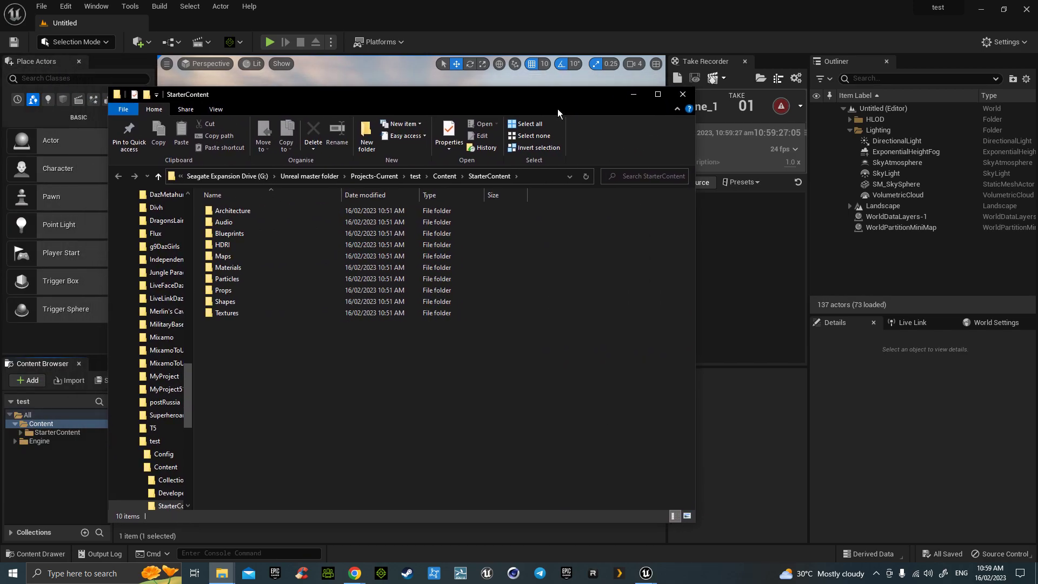
pyautogui.click(415, 177)
pyautogui.click(261, 324)
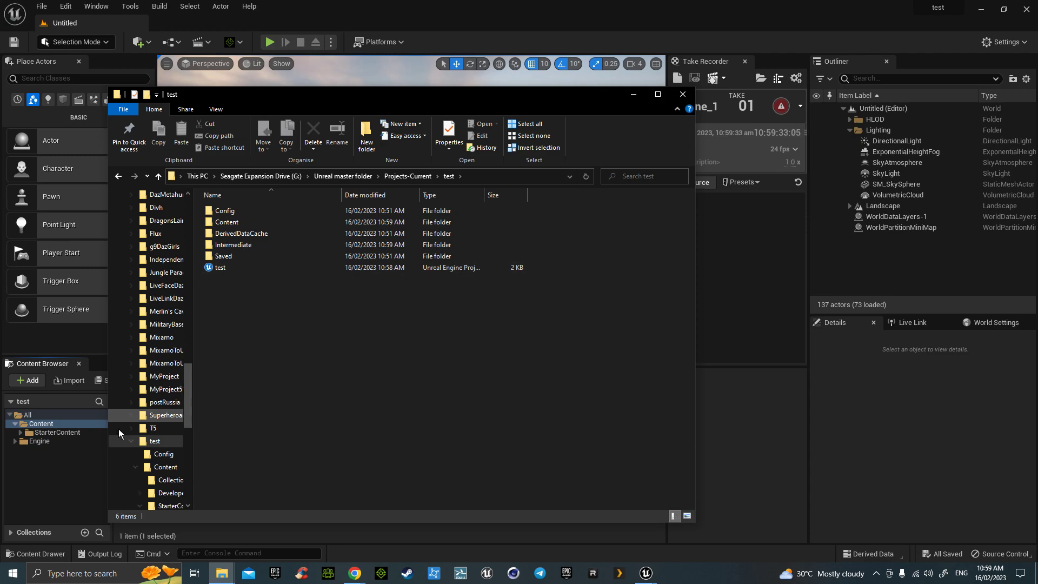
pyautogui.click(222, 573)
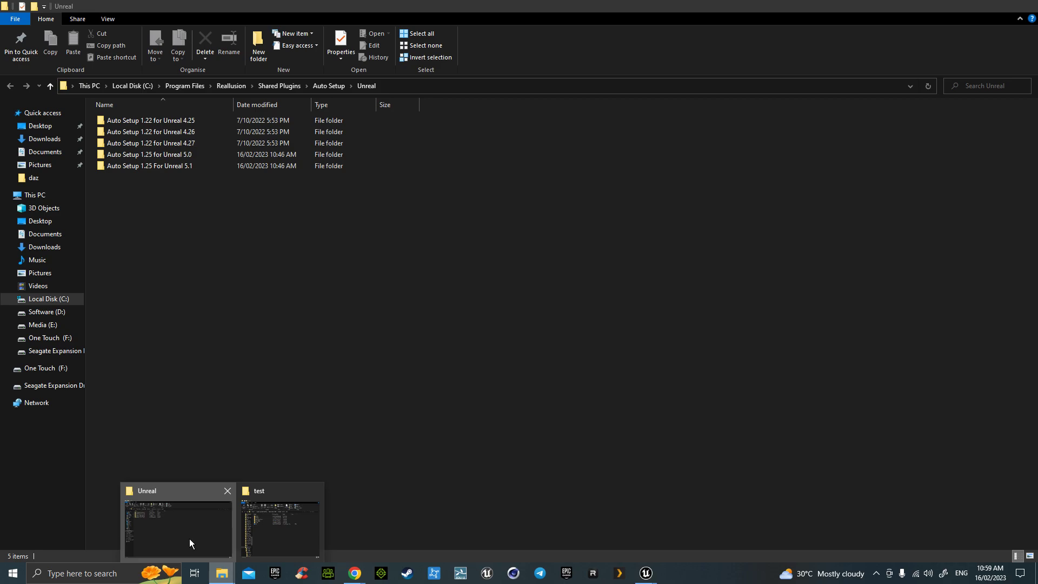
pyautogui.click(189, 539)
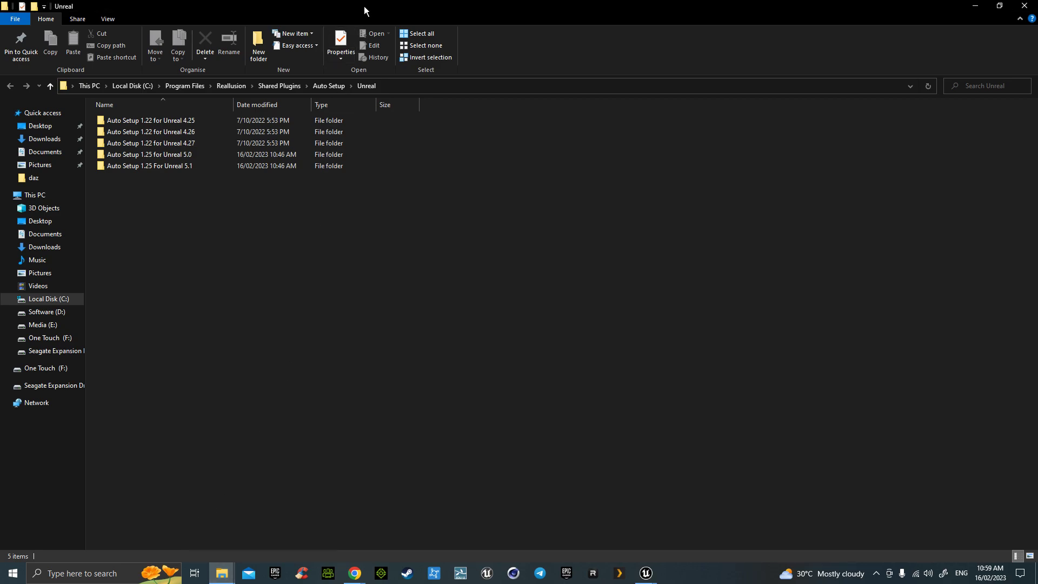
pyautogui.doubleClick(364, 7)
pyautogui.moveTo(379, 39); pyautogui.dragTo(788, 118)
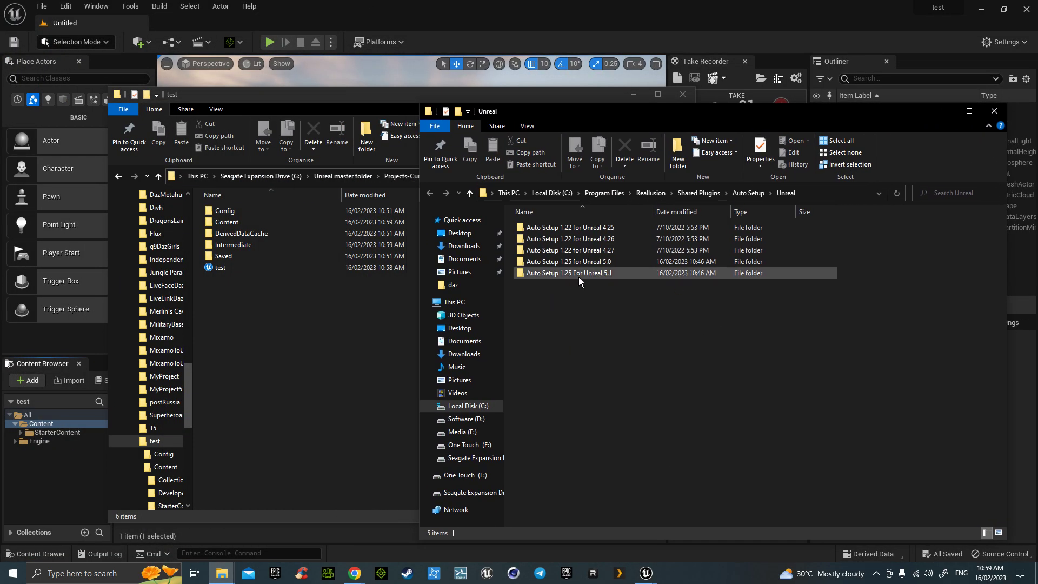
# - Copy the Content and Plugins folders from Auto Setup 1.25 For Unreal 5.1 into the test project
pyautogui.doubleClick(556, 274)
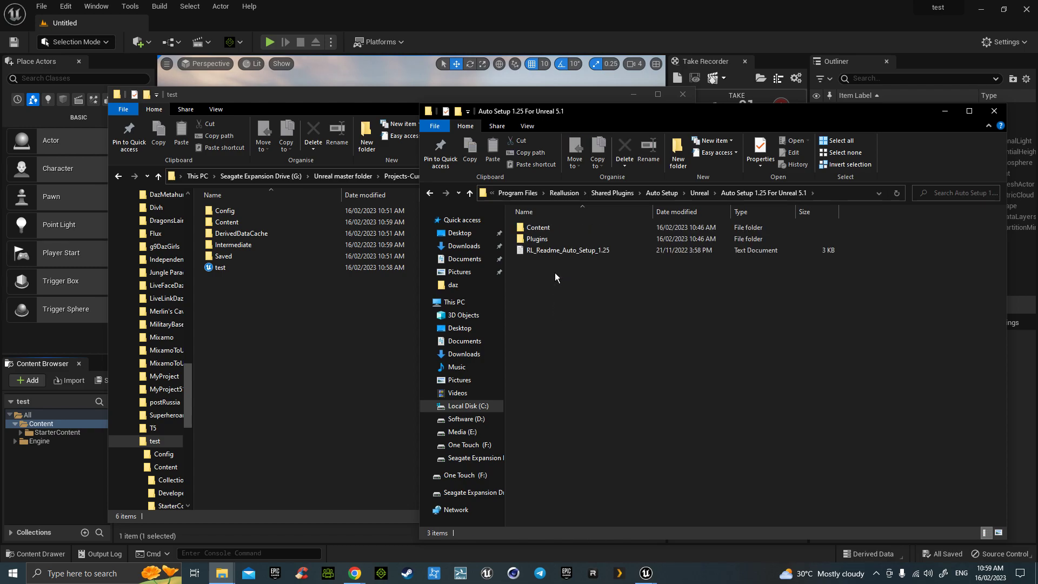
pyautogui.click(544, 242)
pyautogui.keyDown('ctrl'); pyautogui.click(543, 225); pyautogui.keyUp('ctrl')
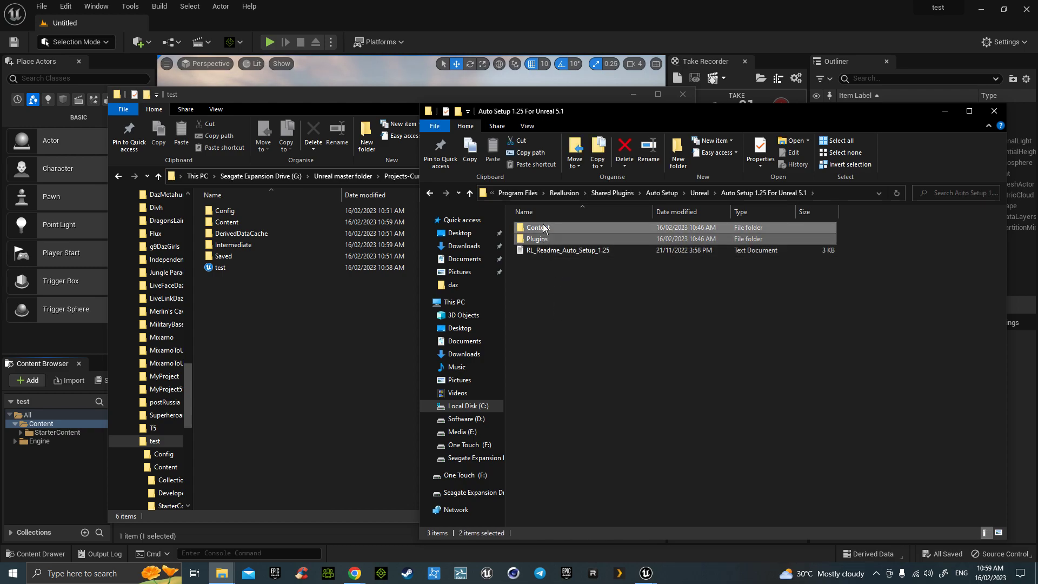
pyautogui.rightClick(544, 225)
pyautogui.click(579, 370)
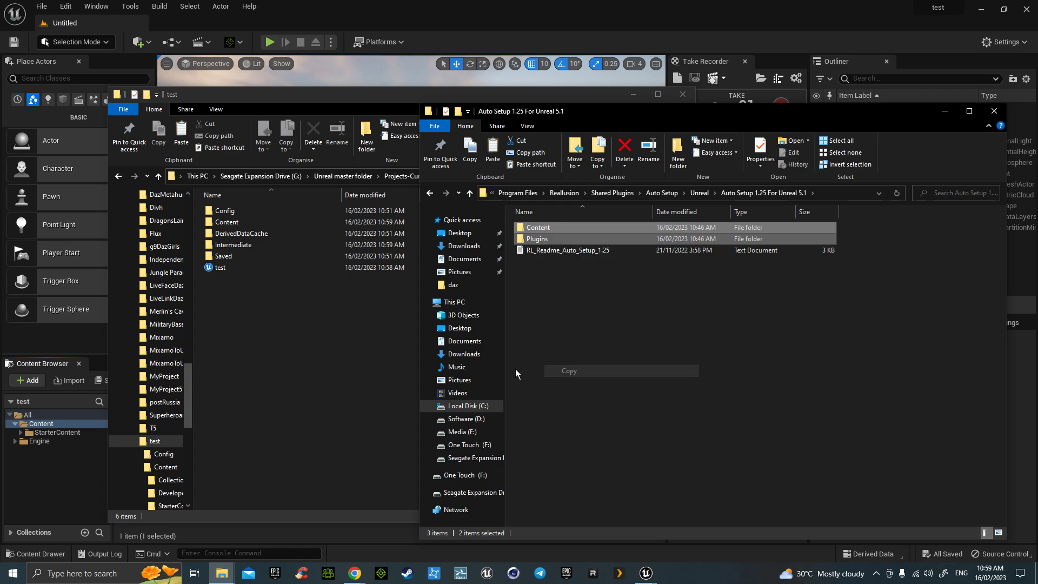
pyautogui.click(308, 351)
pyautogui.rightClick(255, 332)
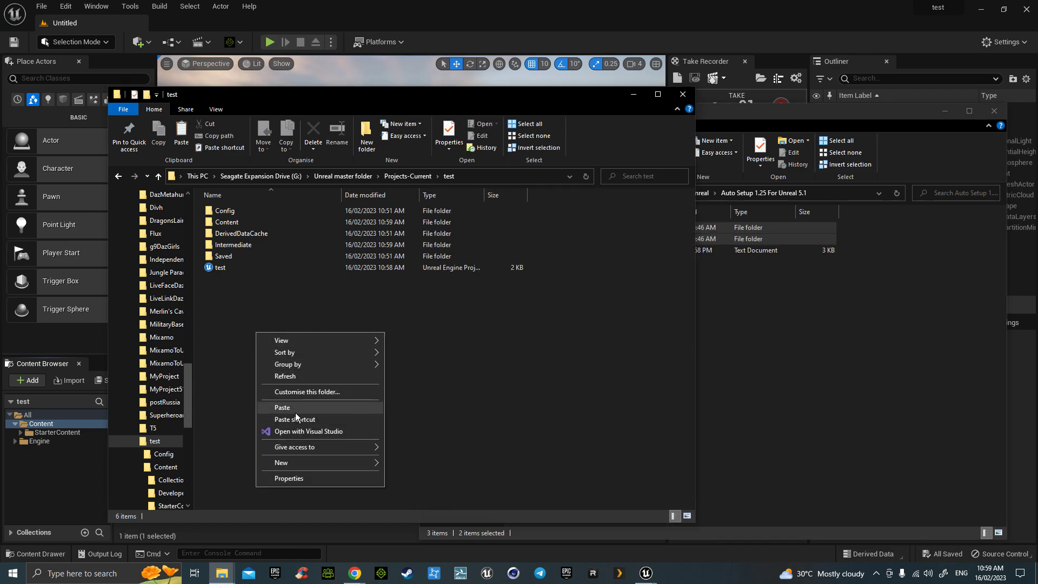
pyautogui.click(295, 410)
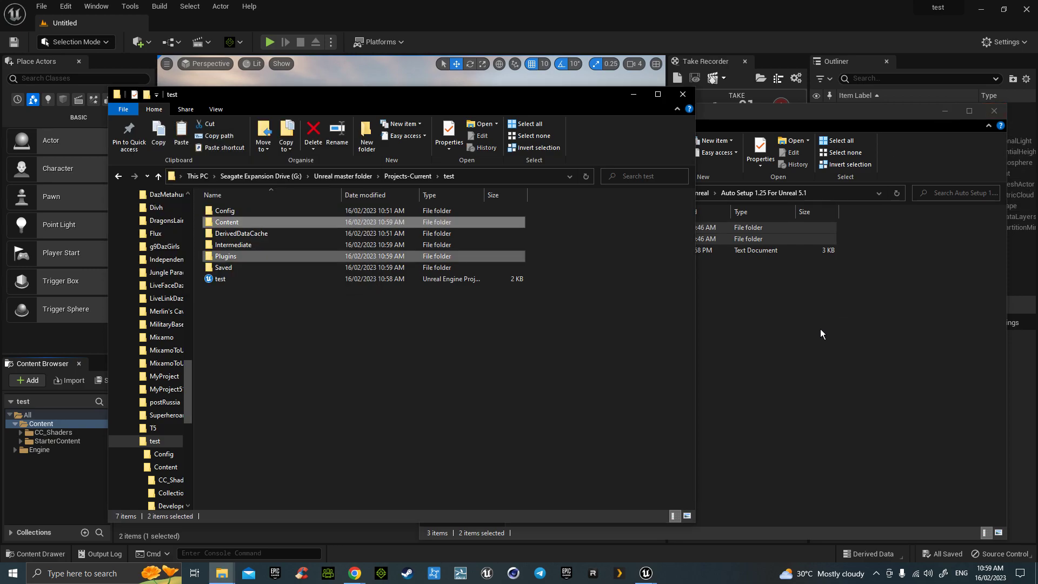
# - Close the Reallusion Unreal folder window and bring Unreal's Plugins window back to the front
pyautogui.click(562, 268)
pyautogui.press('BackSpace')
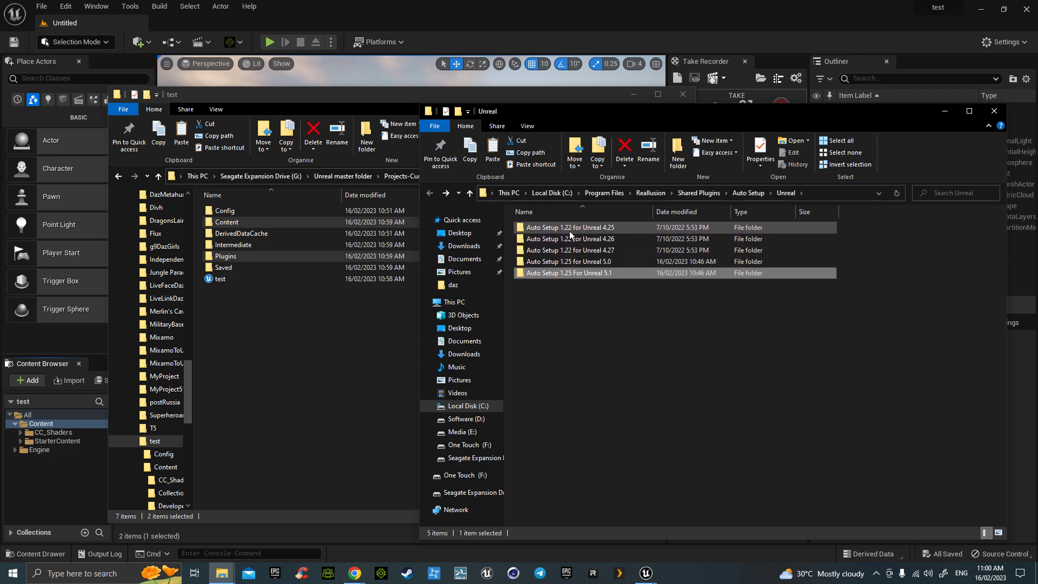
pyautogui.click(995, 114)
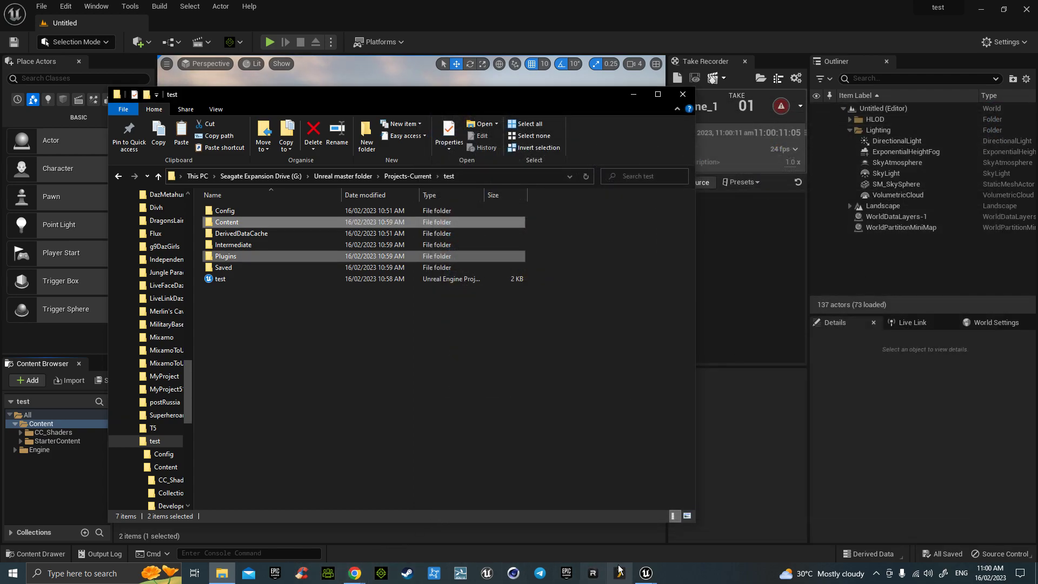
pyautogui.click(646, 574)
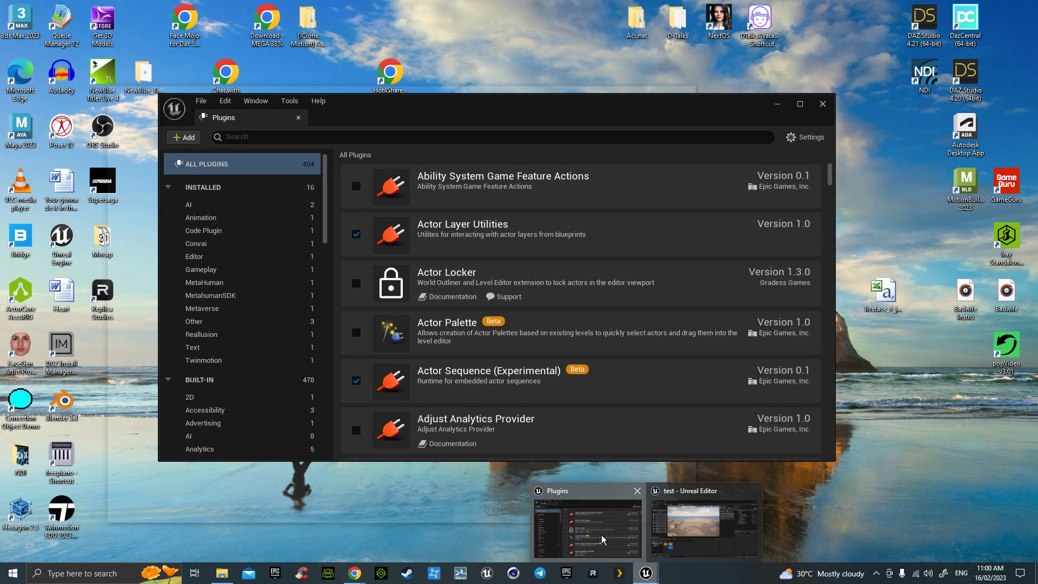
pyautogui.click(603, 540)
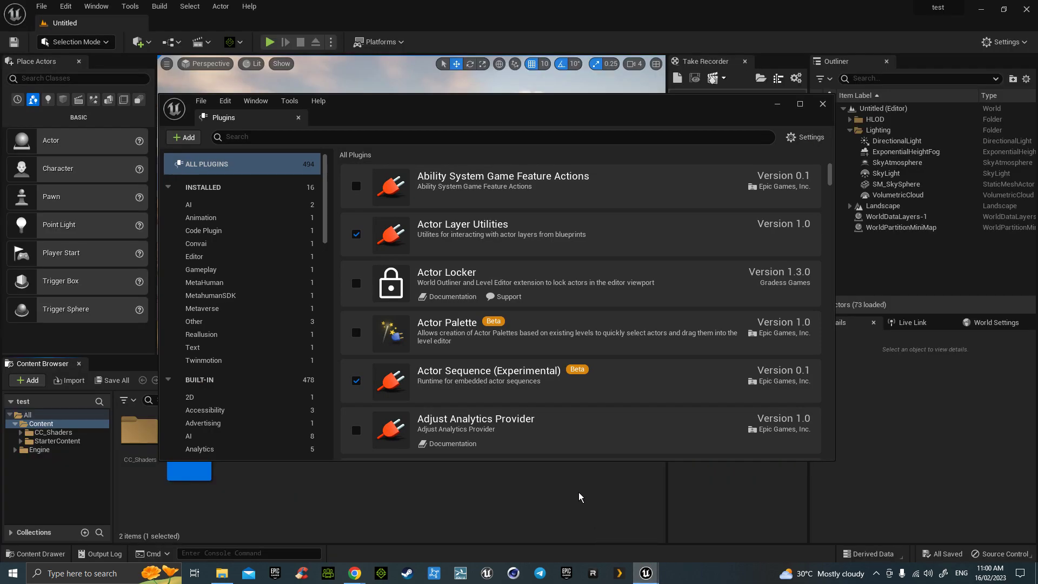
# - Open Epic Games Launcher and go to the Unreal Engine Marketplace
pyautogui.click(275, 573)
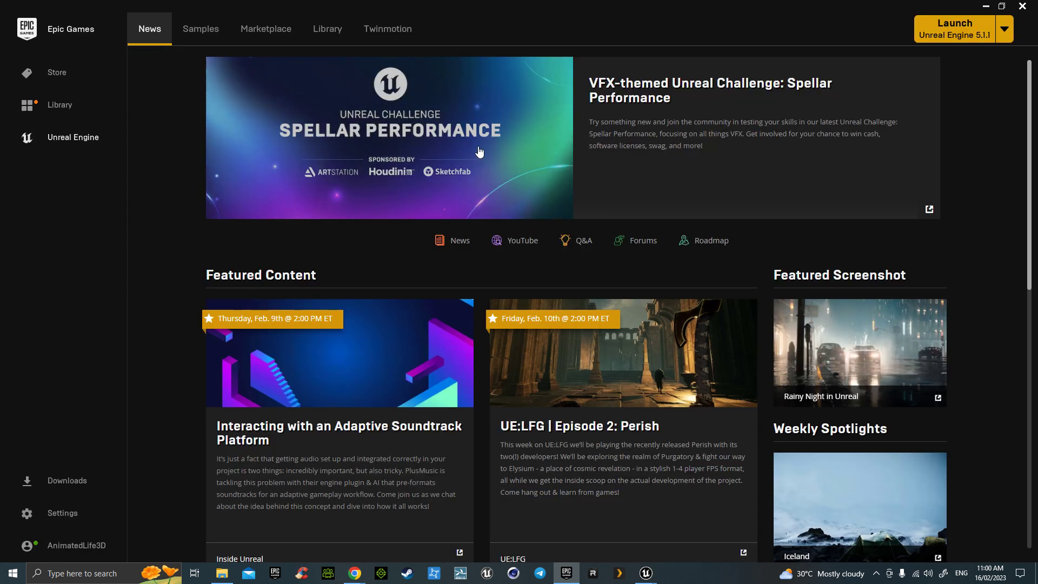
pyautogui.click(330, 30)
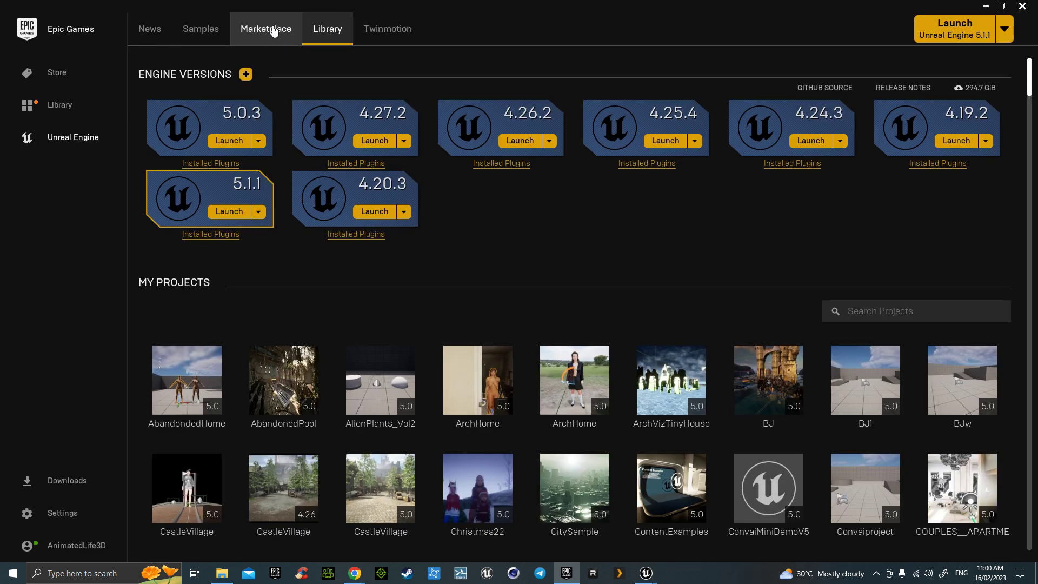
pyautogui.click(275, 32)
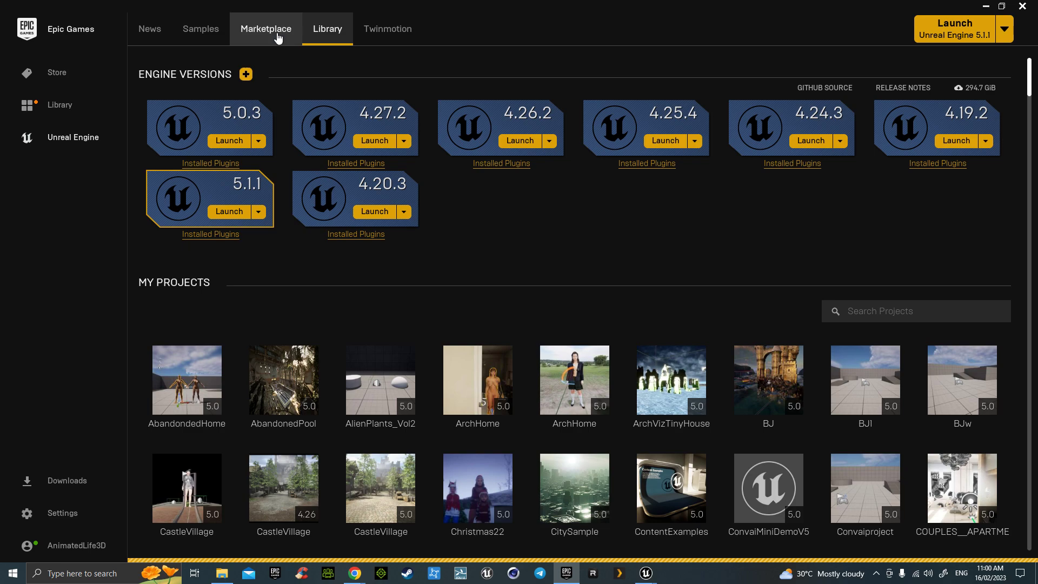
pyautogui.click(278, 33)
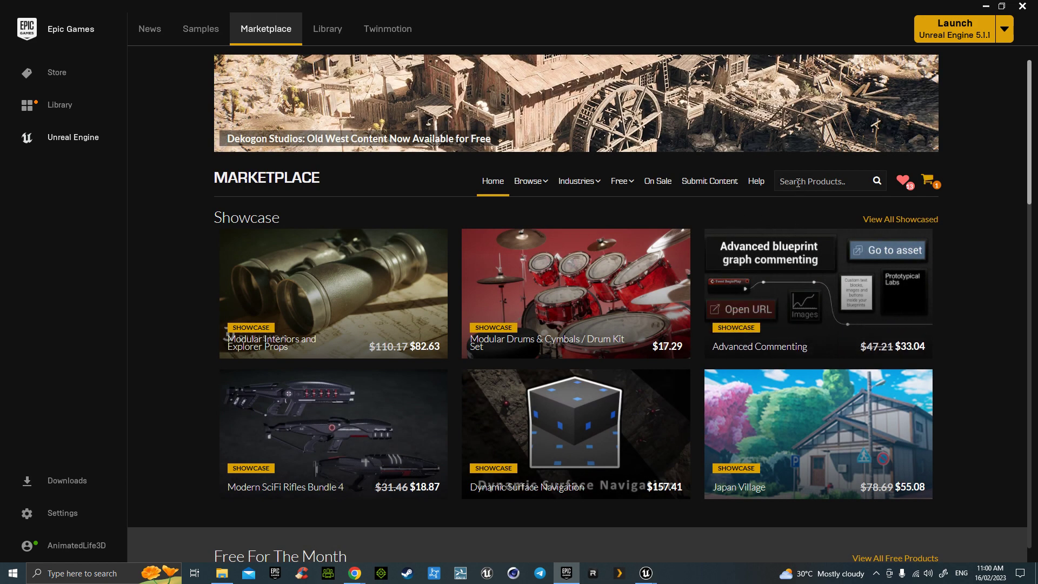
# - Search the Marketplace for 'livelink' and open the iClone Unreal Live Link product page
pyautogui.click(798, 183)
pyautogui.write('livelink')
pyautogui.press('Return')
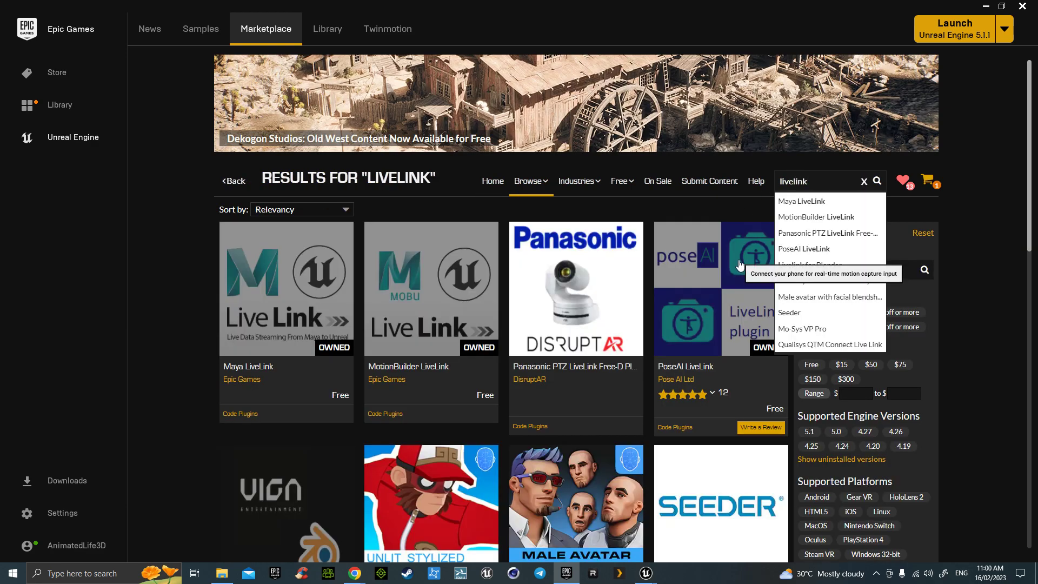
pyautogui.scroll(-2, 545, 326)
pyautogui.scroll(-10, 545, 326)
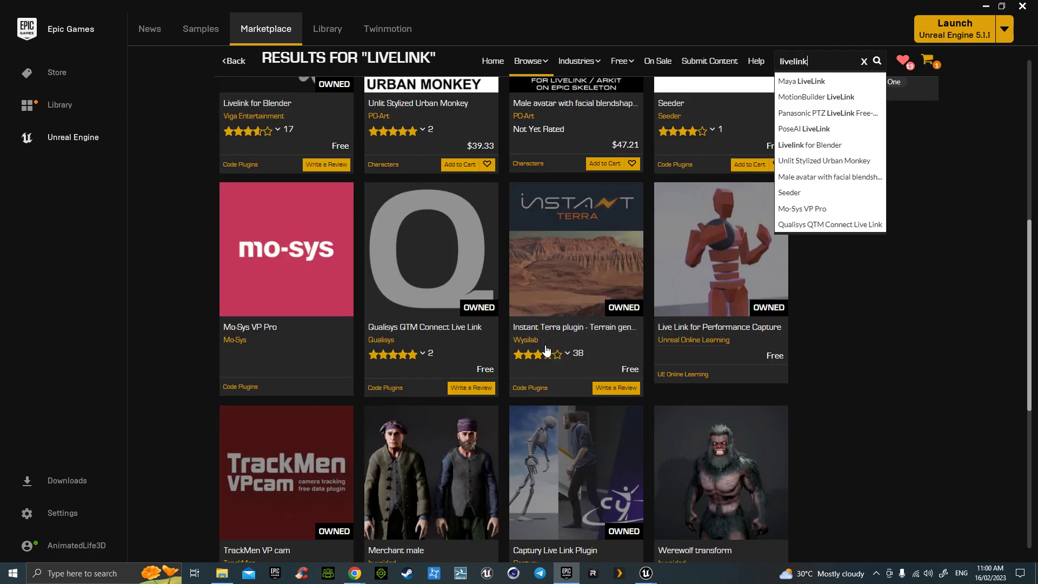
pyautogui.scroll(-1, 547, 360)
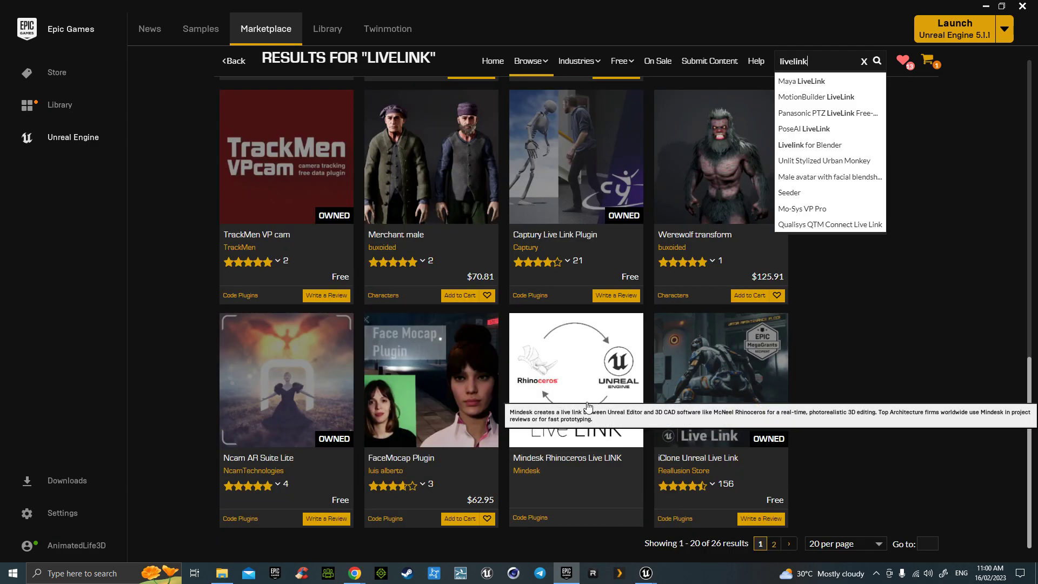
pyautogui.scroll(1, 700, 397)
pyautogui.click(704, 399)
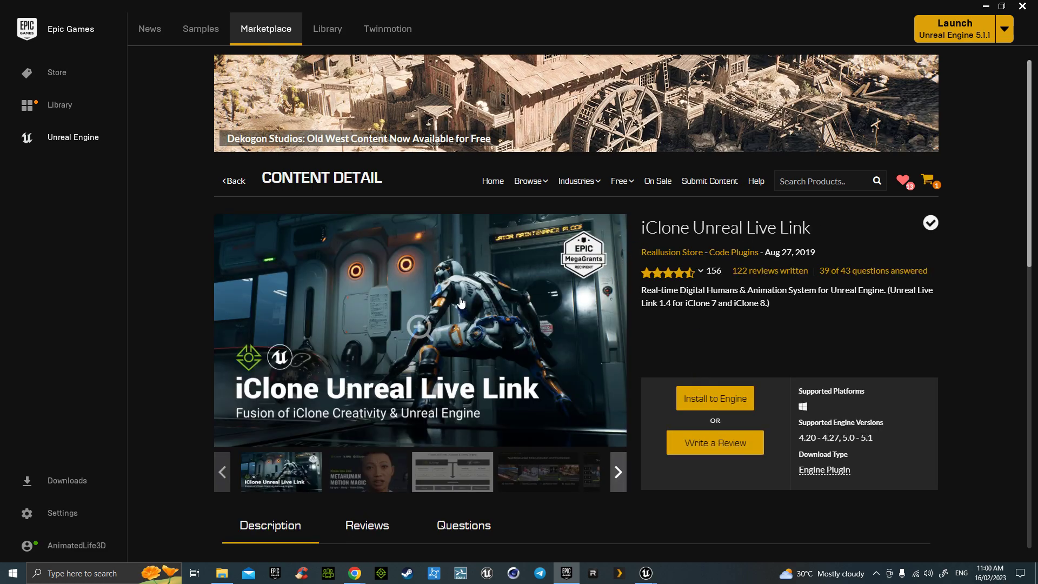
# - Check via Install to Engine that iClone Unreal Live Link is already installed, then hide the launcher
pyautogui.click(698, 399)
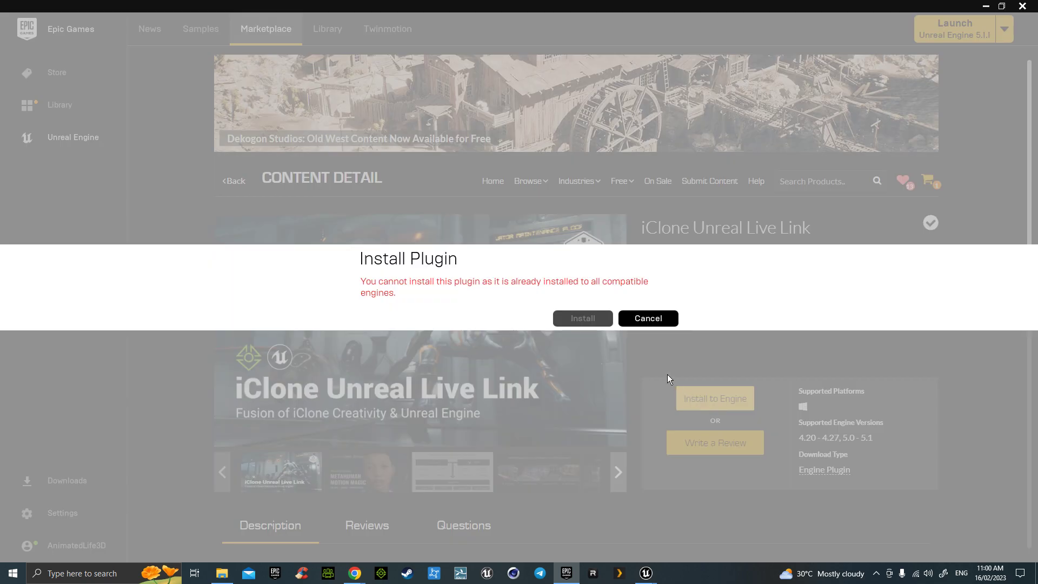
pyautogui.click(661, 318)
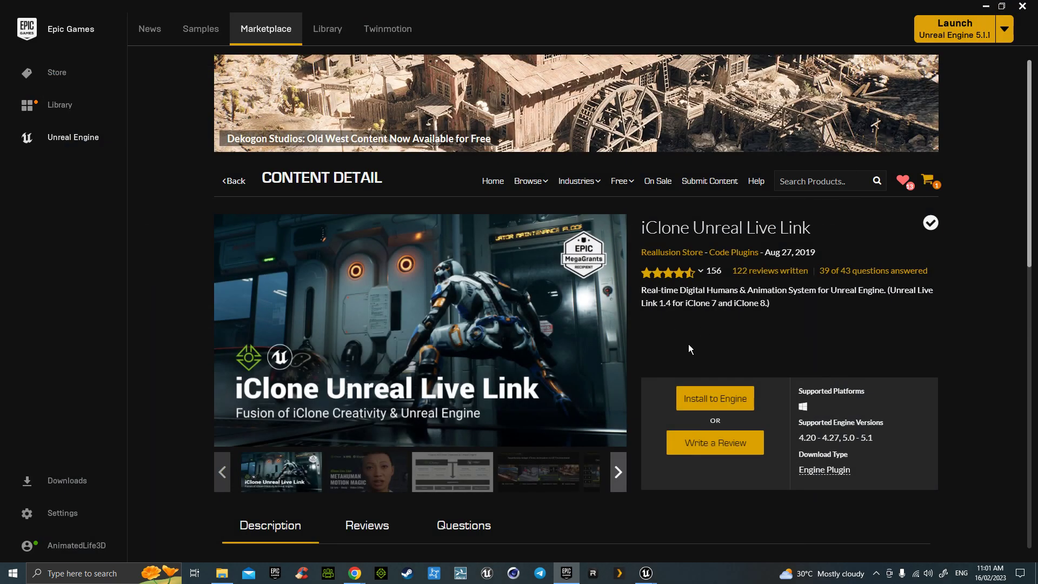
pyautogui.click(986, 7)
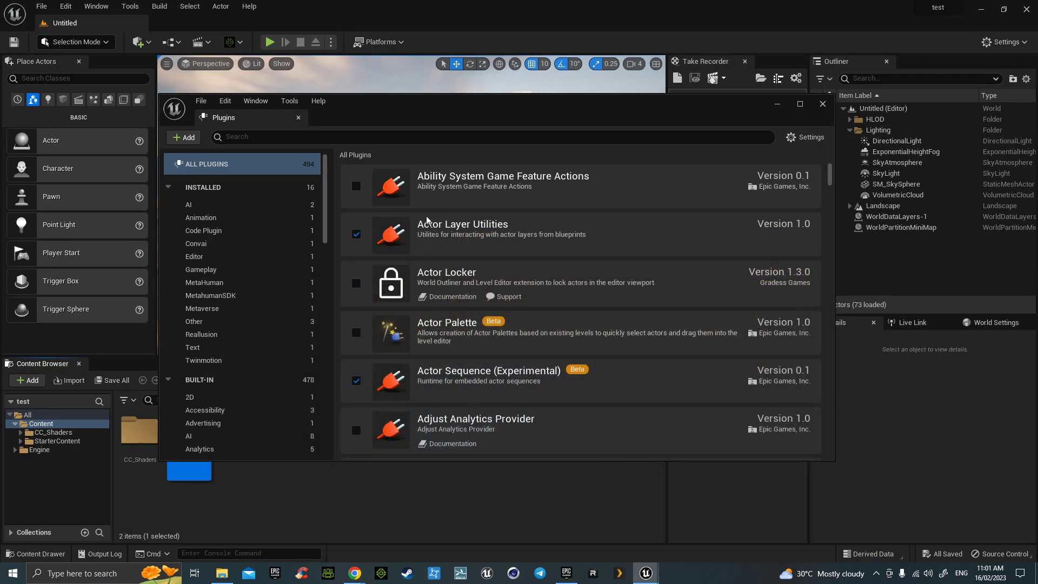
pyautogui.scroll(-1, 402, 332)
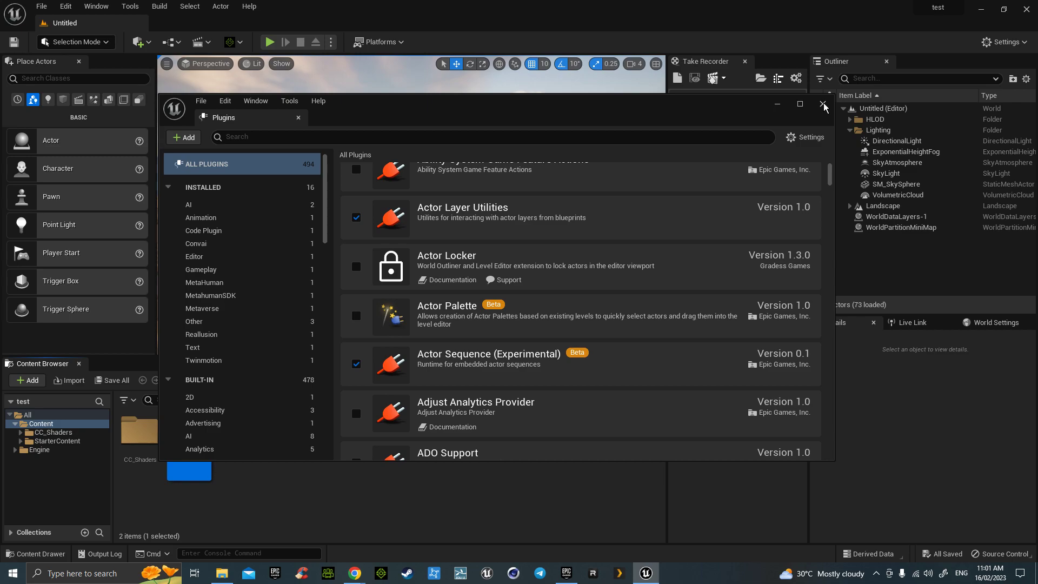
pyautogui.click(823, 105)
pyautogui.click(178, 442)
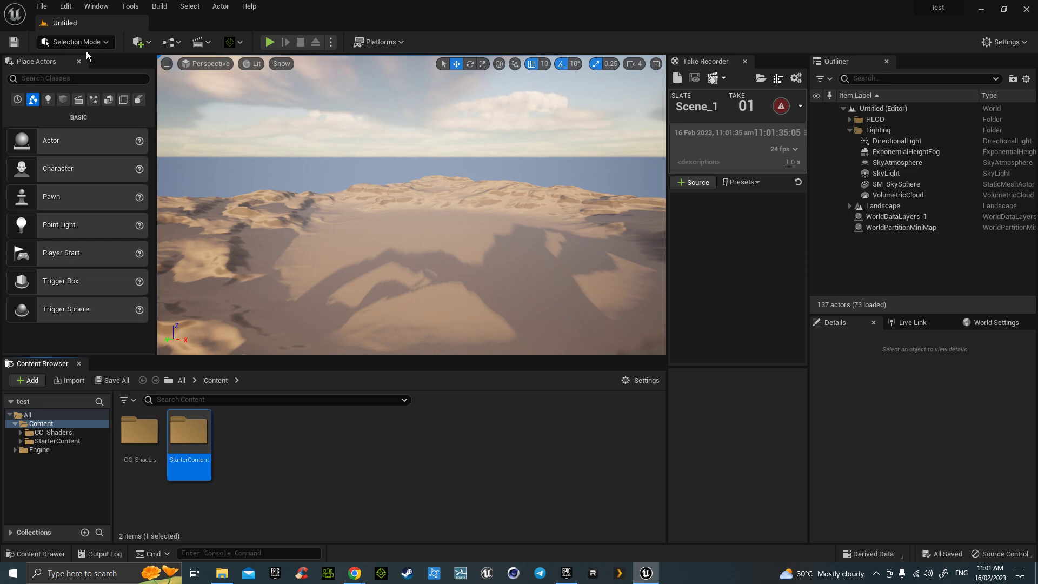
pyautogui.click(1004, 43)
pyautogui.click(951, 101)
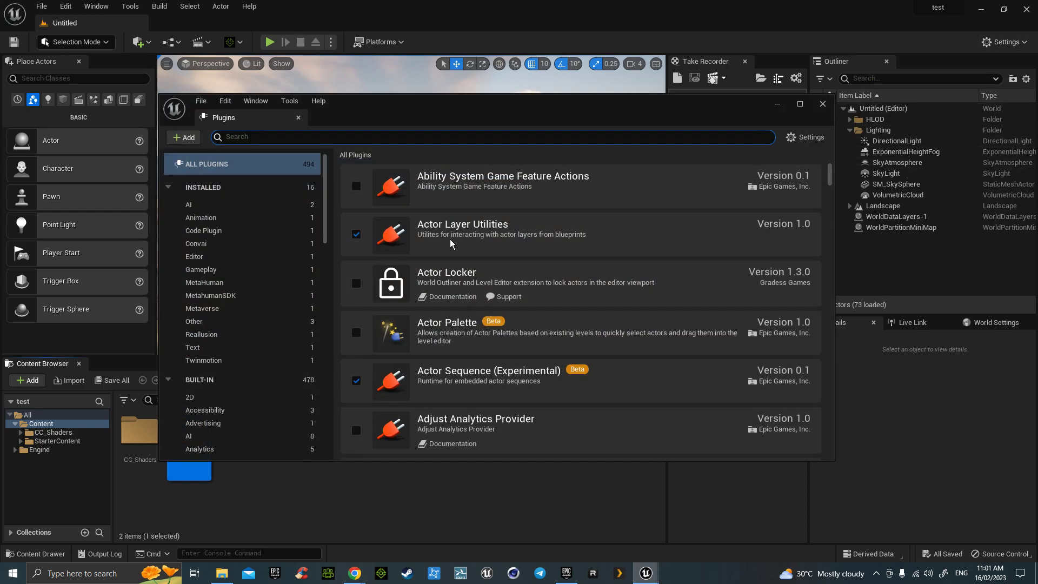
# - Keep iClone Live Link enabled and leave the InworldAI plugin switched off
pyautogui.click(223, 335)
pyautogui.click(357, 191)
pyautogui.click(359, 193)
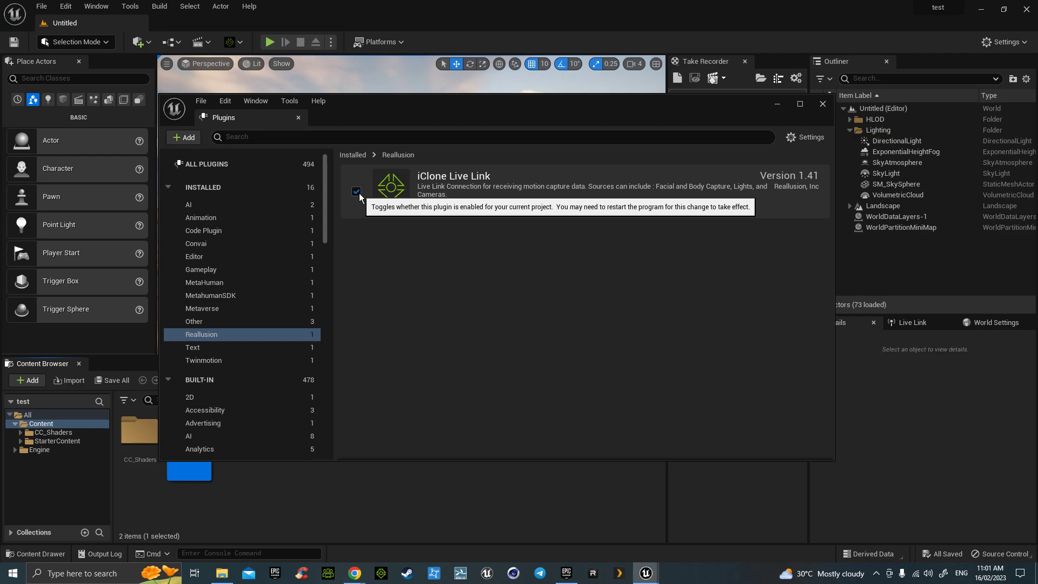
pyautogui.click(208, 210)
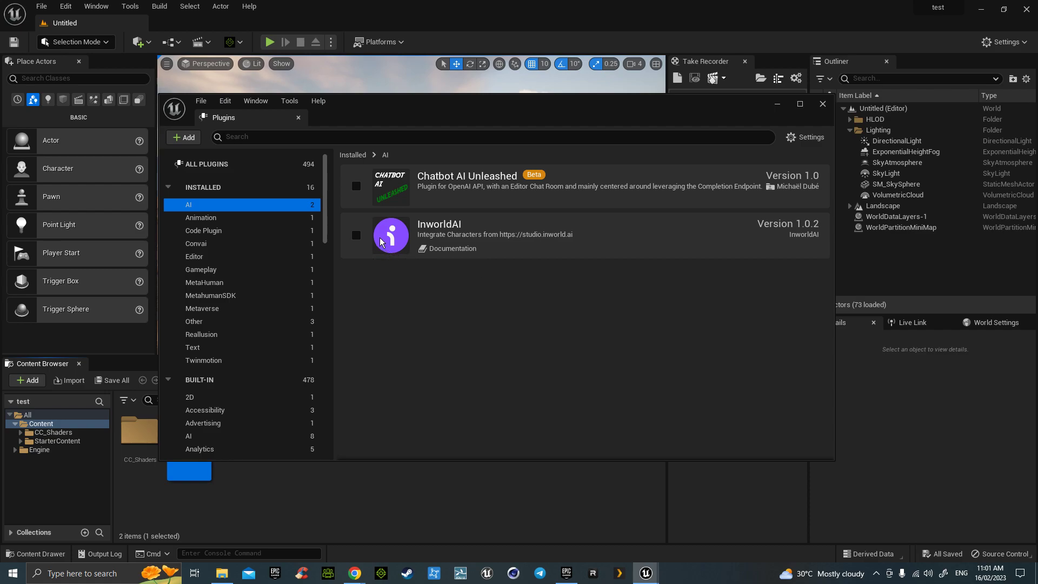
pyautogui.click(356, 235)
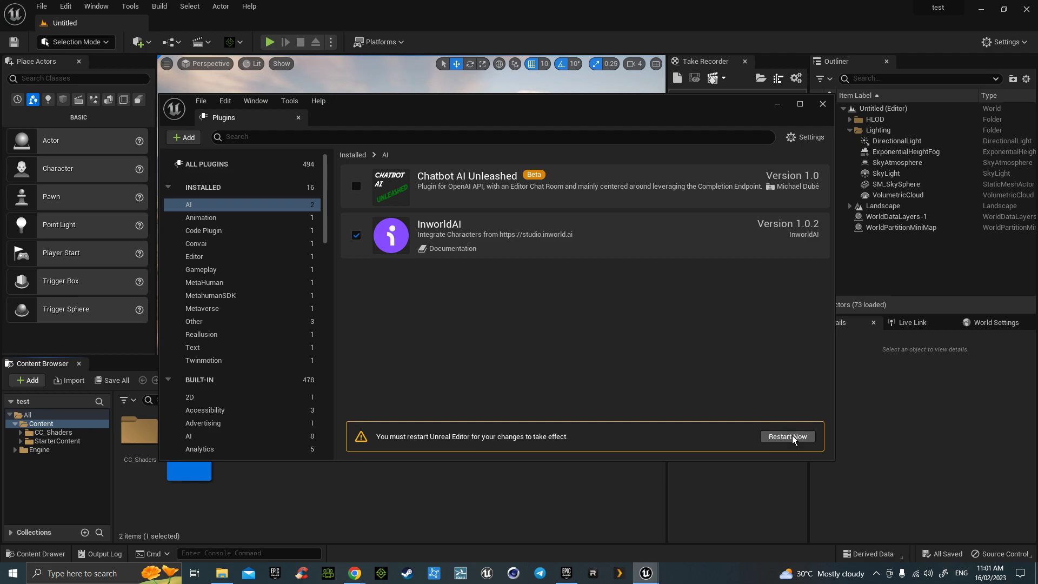
pyautogui.click(356, 235)
# - Enable the Convai plugin and restart the editor to apply it
pyautogui.click(235, 245)
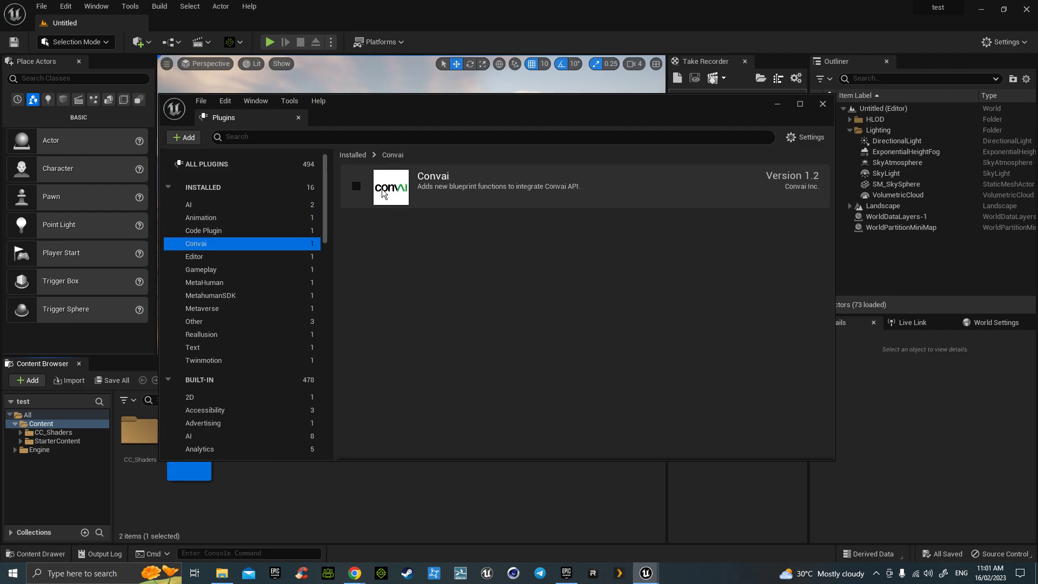
pyautogui.click(356, 186)
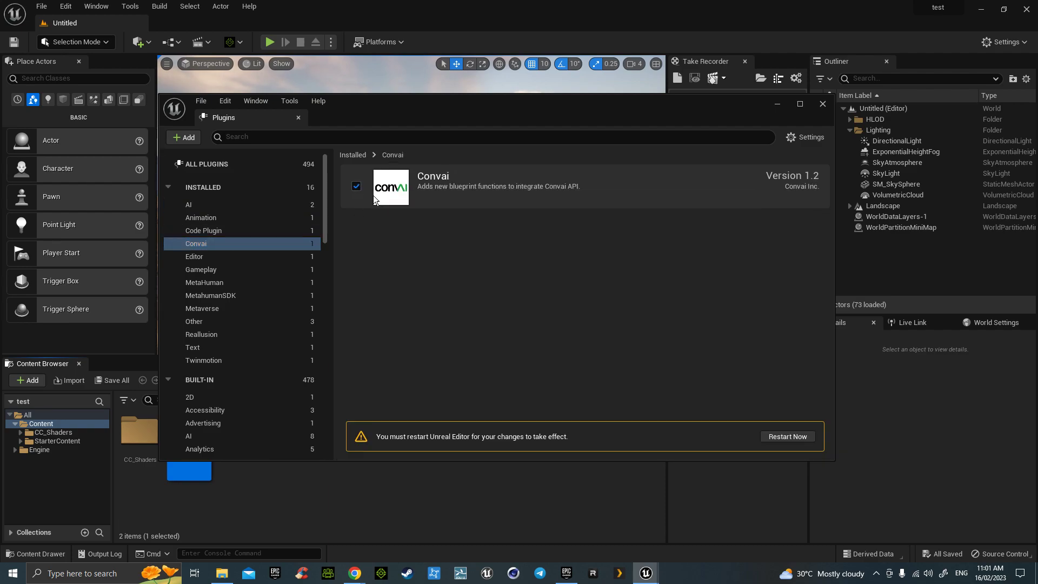
pyautogui.click(789, 437)
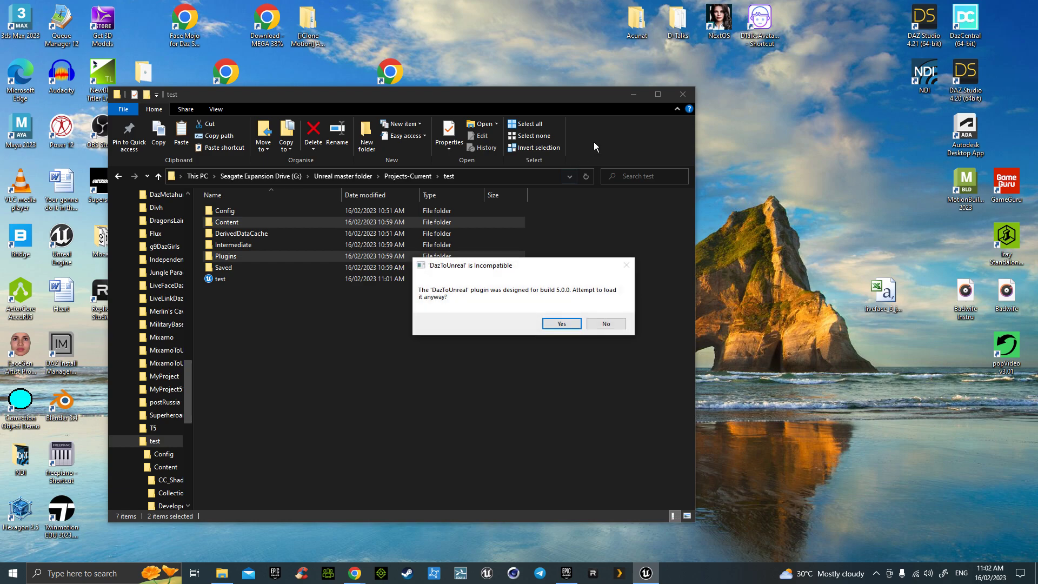
# - Load DazToUnreal despite the warning and update the test project's out-of-date project file
pyautogui.click(559, 324)
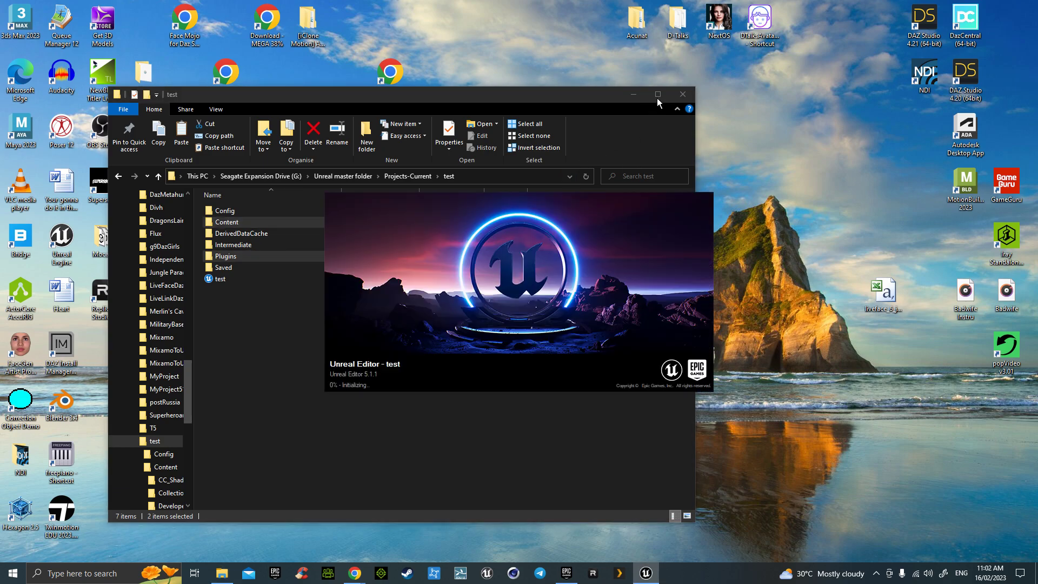
pyautogui.click(657, 94)
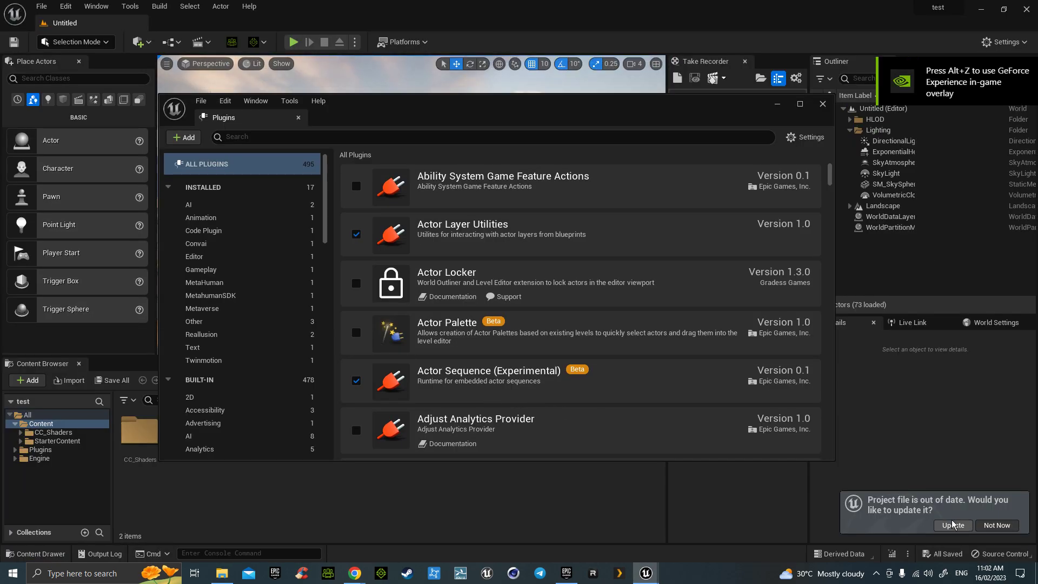
pyautogui.click(953, 525)
# - Close the plugin list, look at the Third Person template in Add Content, and cancel without adding anything
pyautogui.click(823, 105)
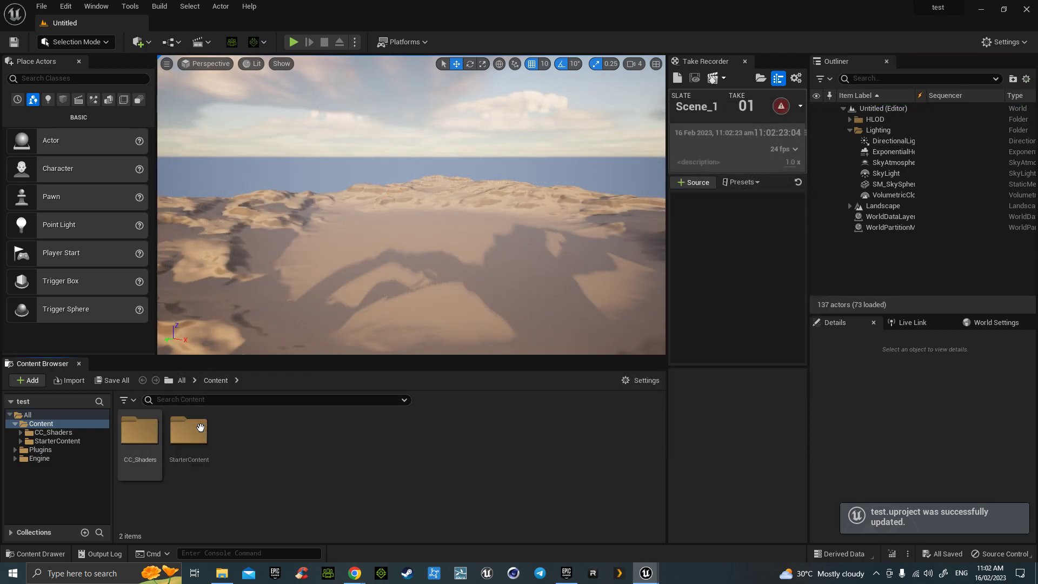
pyautogui.click(28, 381)
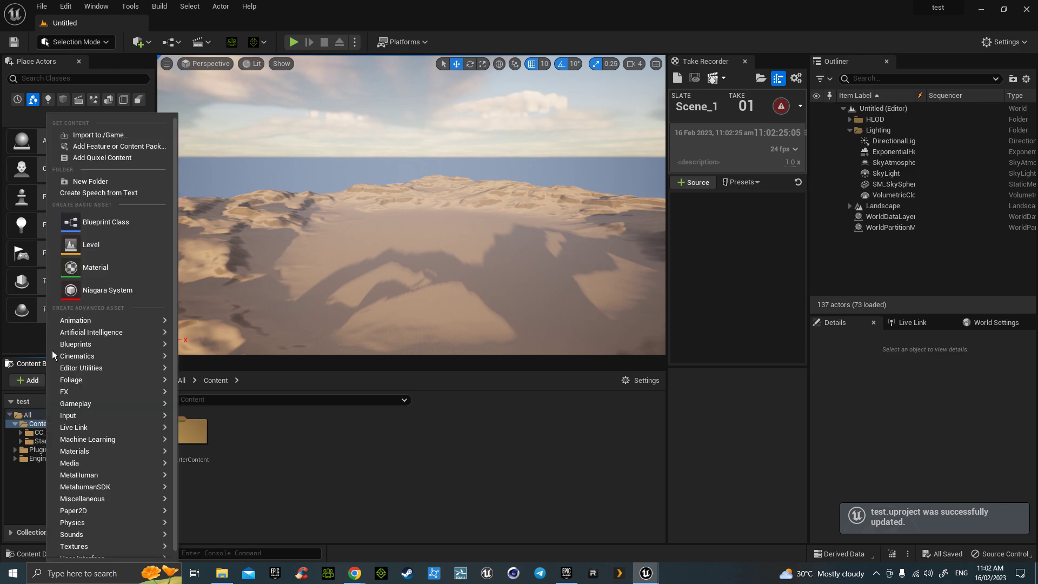
pyautogui.click(96, 146)
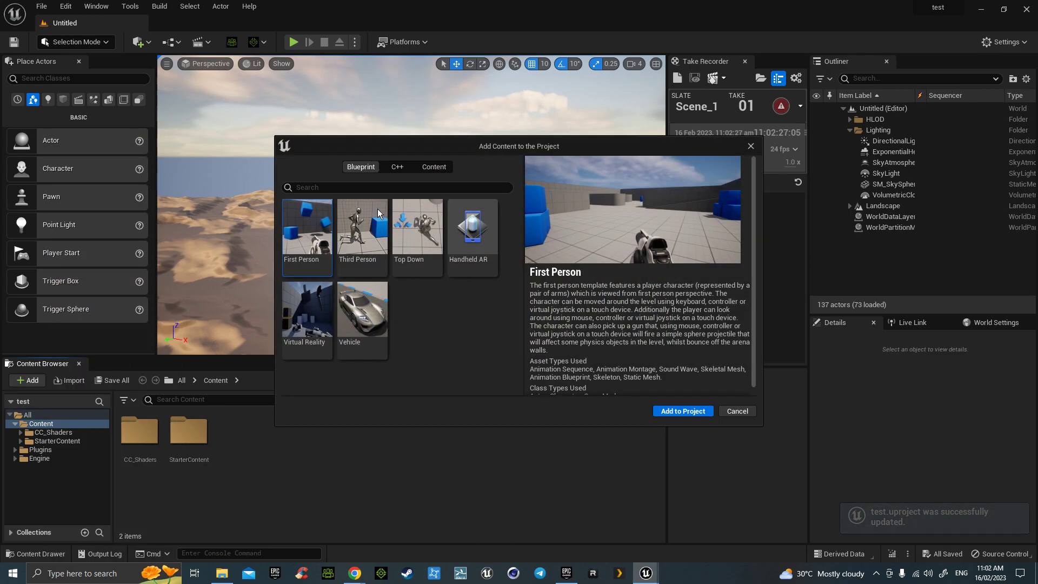
pyautogui.click(362, 241)
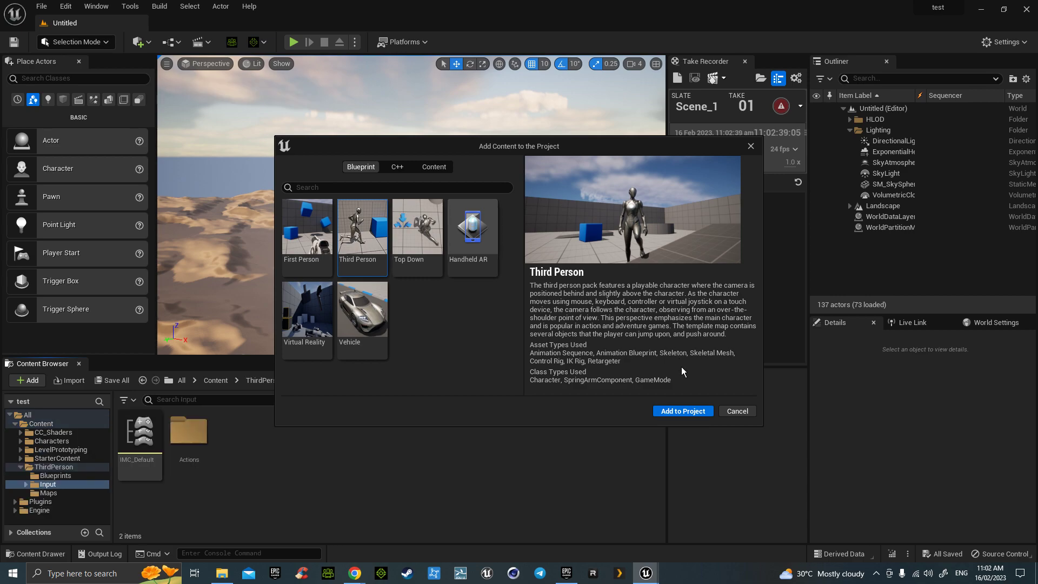
pyautogui.click(738, 412)
pyautogui.moveTo(420, 280); pyautogui.dragTo(400, 257, button='right')
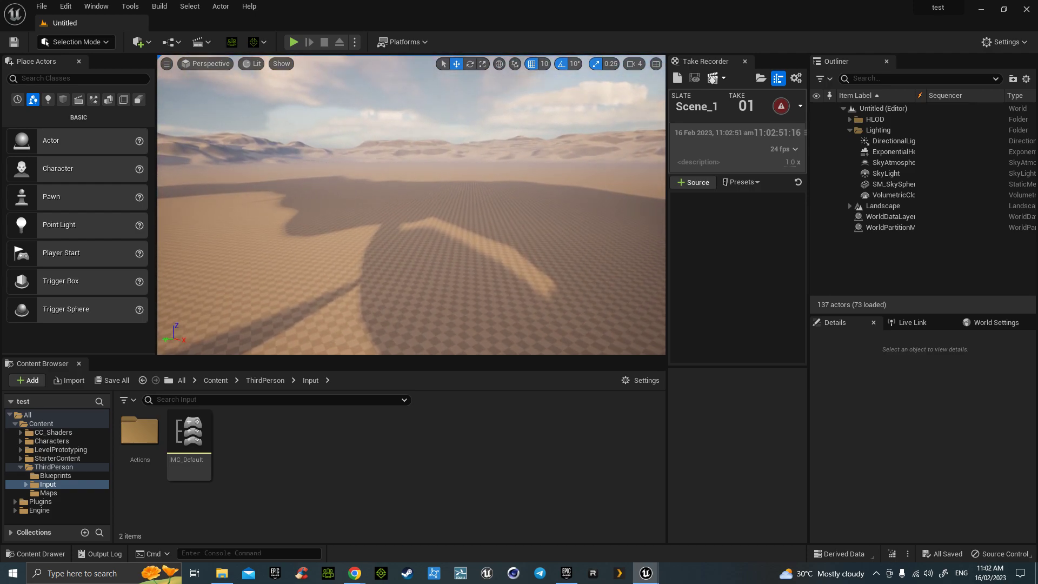
# - Browse the Input Actions folder and the Characters > Mannequins folder
pyautogui.doubleClick(139, 431)
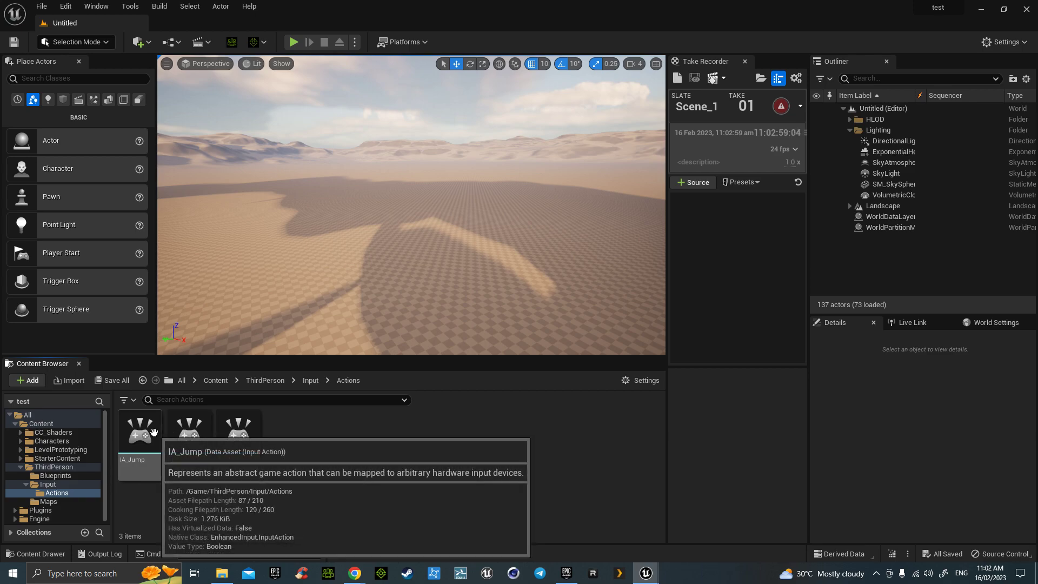
pyautogui.hotkey('alt', 'Left')
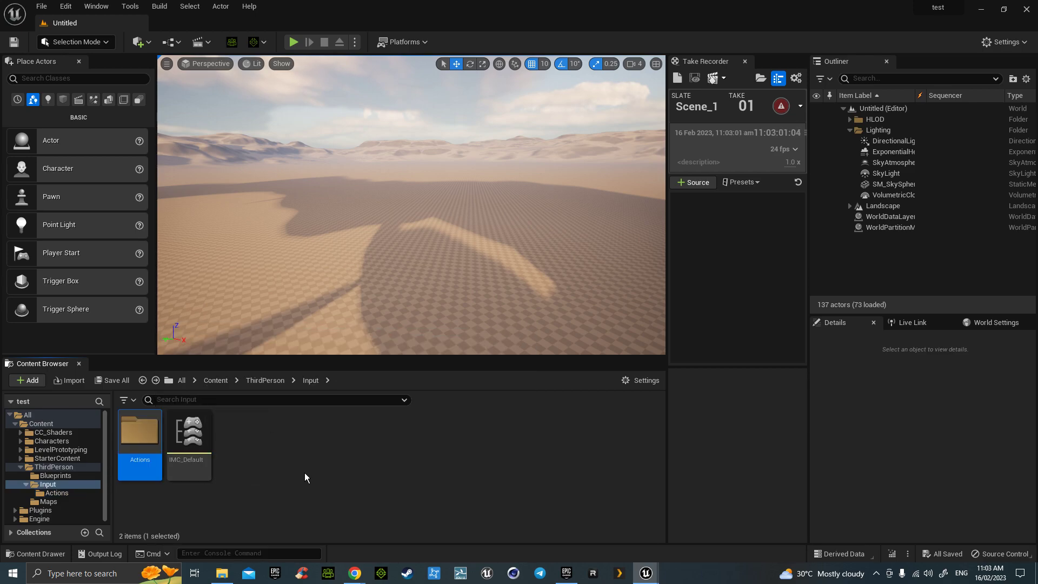
pyautogui.hotkey('alt', 'Left')
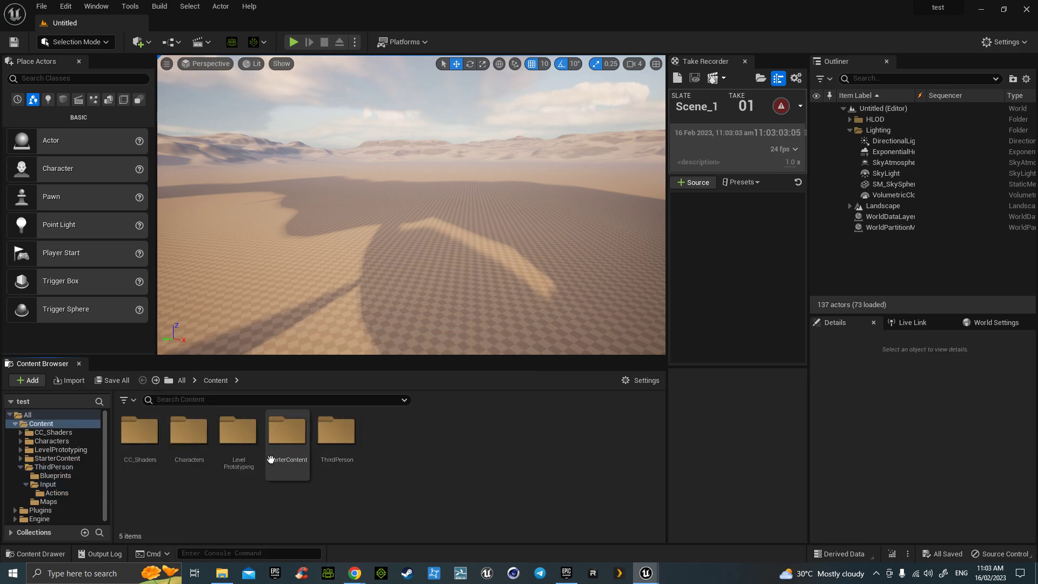
pyautogui.doubleClick(185, 434)
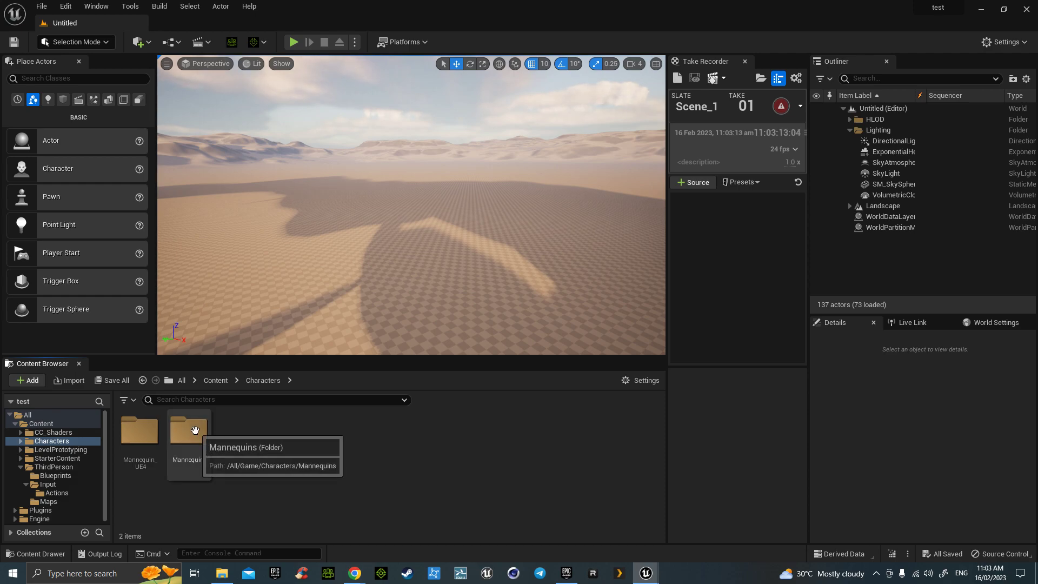
pyautogui.doubleClick(188, 431)
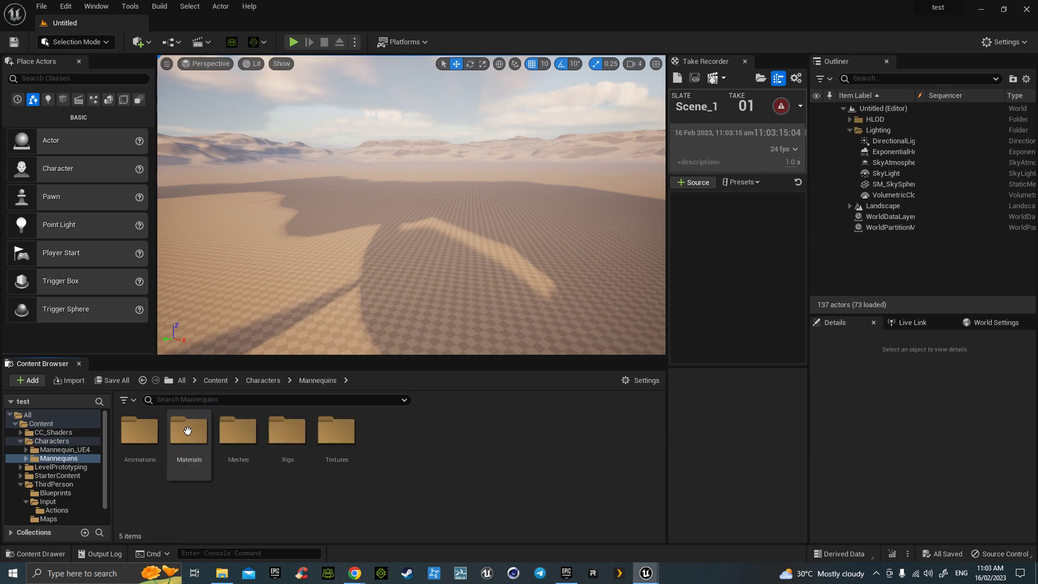
pyautogui.hotkey('alt', 'Left')
pyautogui.hotkey('alt', 'Left')
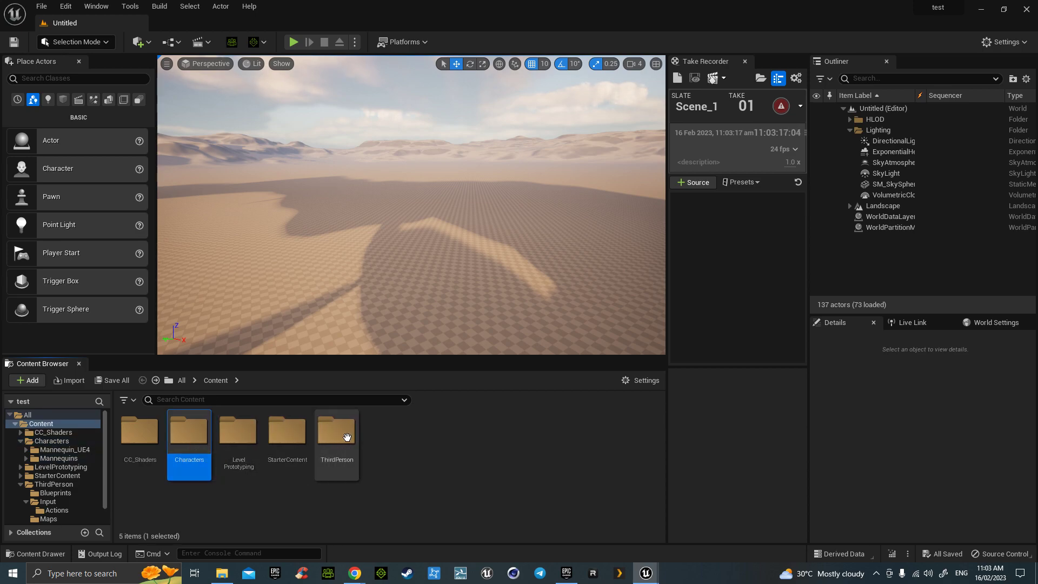
# - Open the ThirdPerson folder and select its Input and Maps subfolders
pyautogui.doubleClick(349, 438)
pyautogui.click(189, 433)
pyautogui.click(233, 435)
# - Load ThirdPersonMap and play-test it, running the character forward before stopping
pyautogui.doubleClick(233, 434)
pyautogui.doubleClick(140, 432)
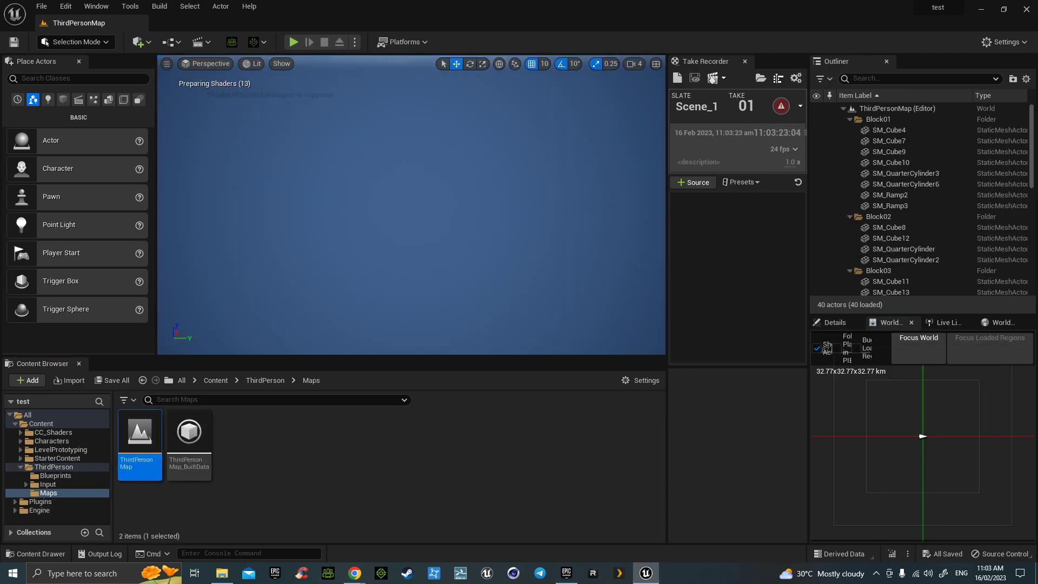
pyautogui.scroll(8, 493, 292)
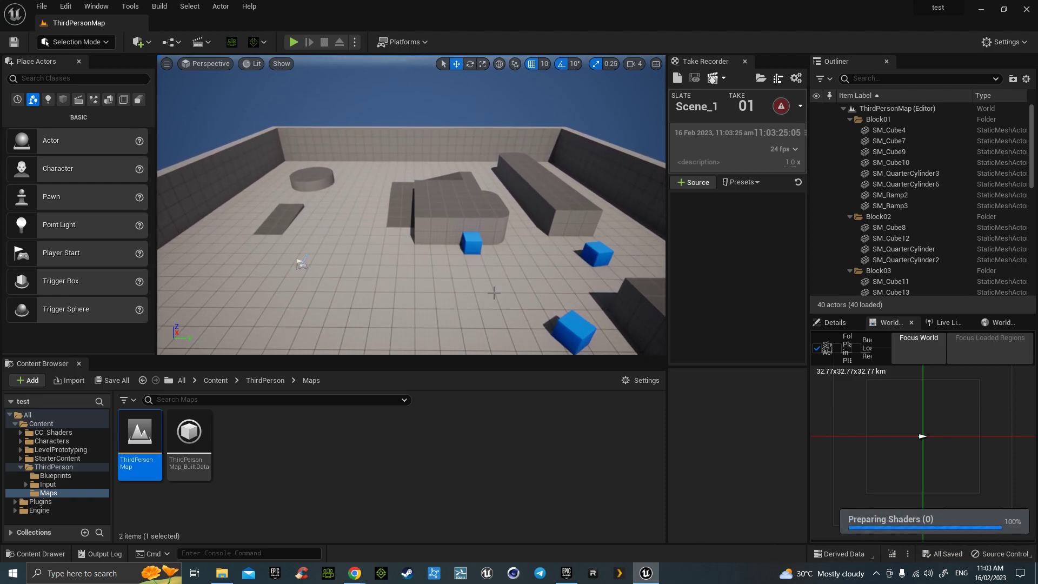
pyautogui.click(294, 41)
pyautogui.press('w')
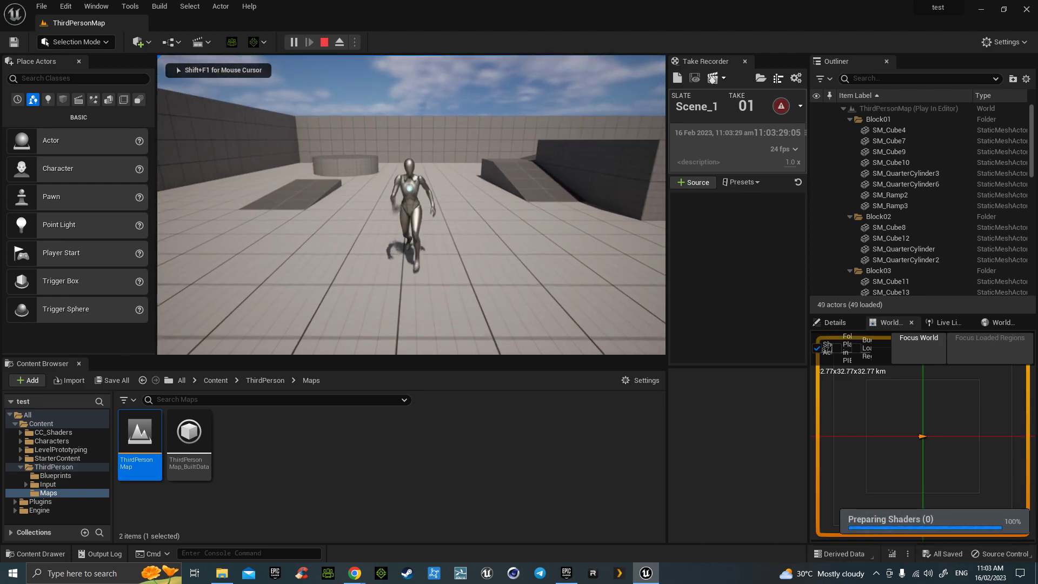
pyautogui.press('Escape')
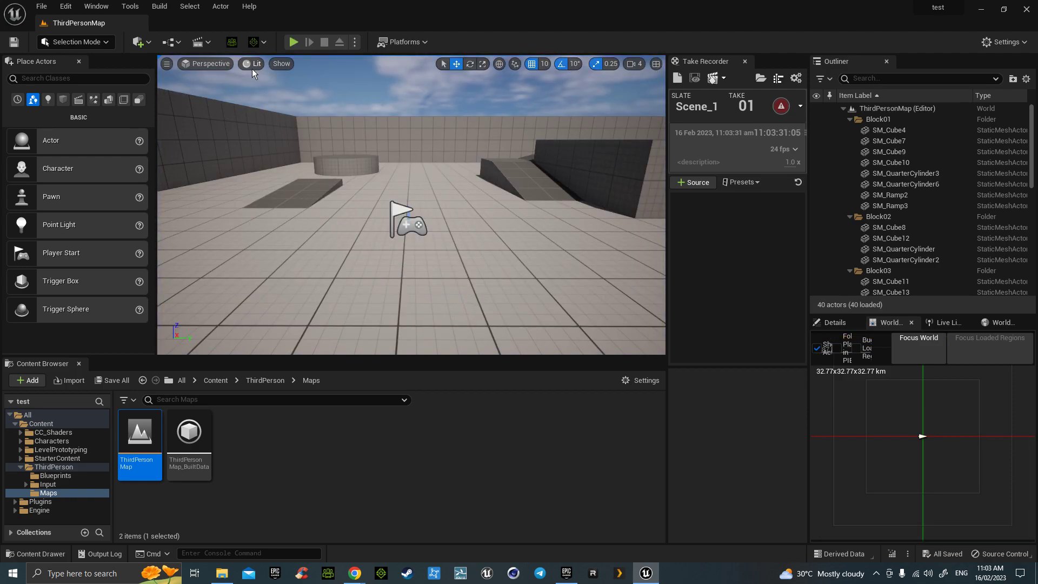
# - Cancel the CC Auto Setup dialog, browse the Edit and Help menus, and look across the level
pyautogui.click(232, 42)
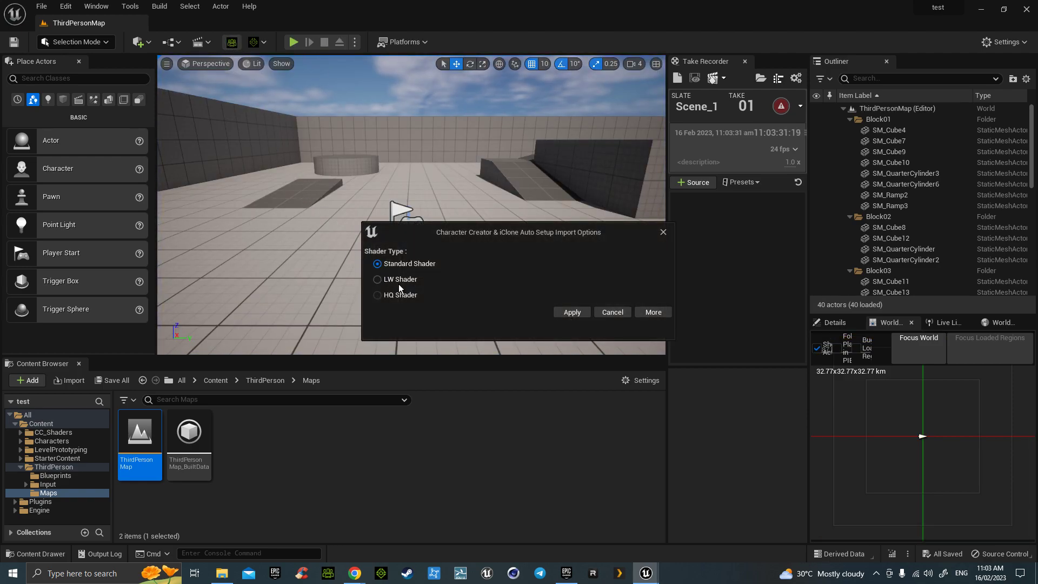
pyautogui.click(613, 312)
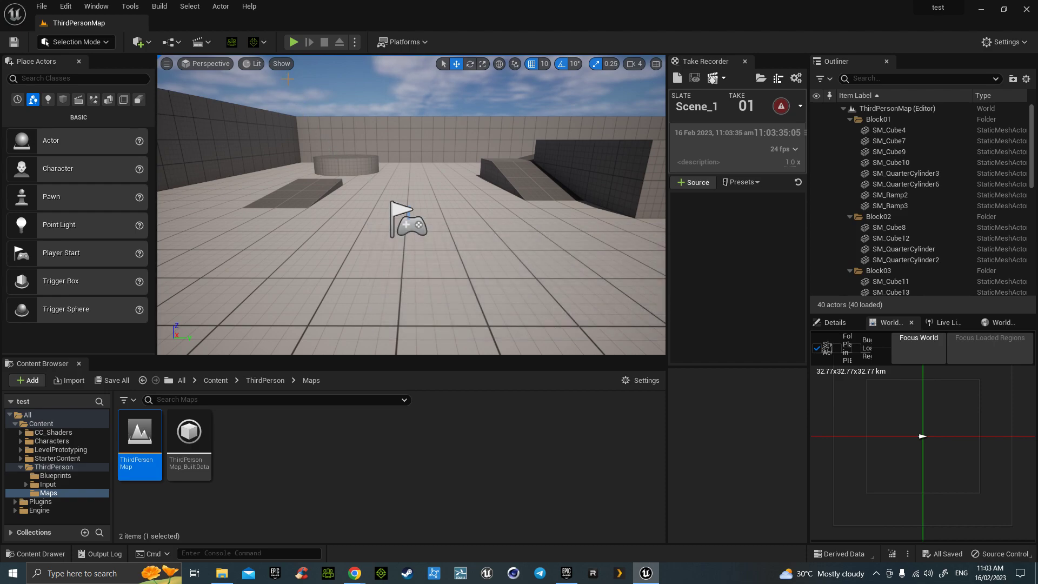
pyautogui.click(66, 6)
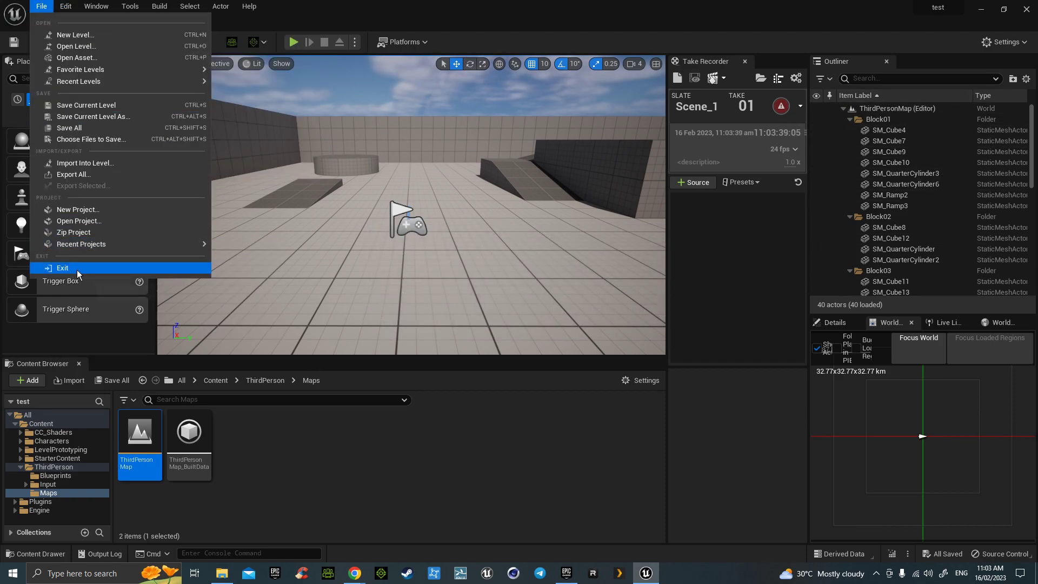
pyautogui.moveTo(106, 12)
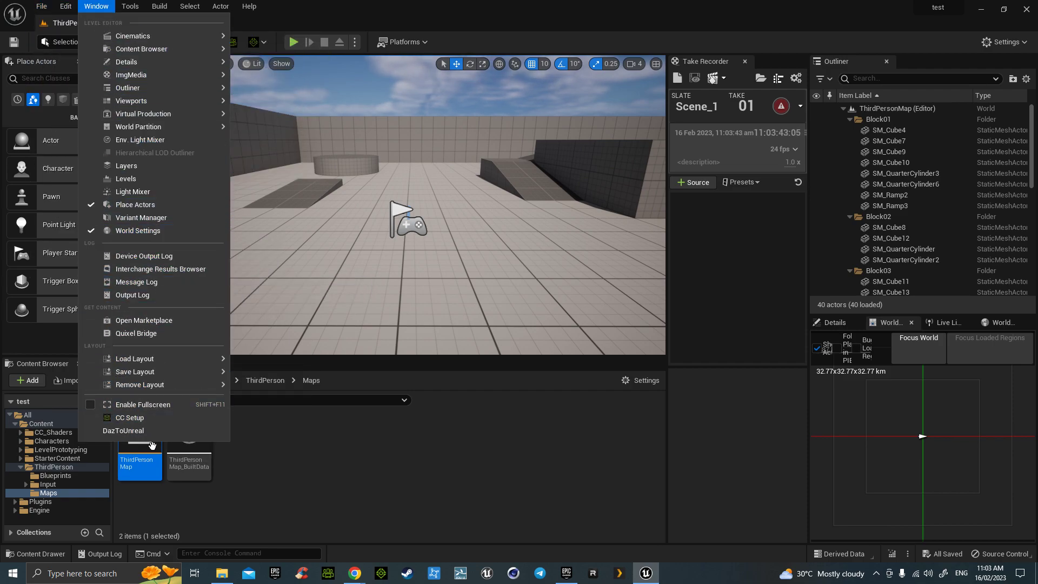
pyautogui.moveTo(160, 6)
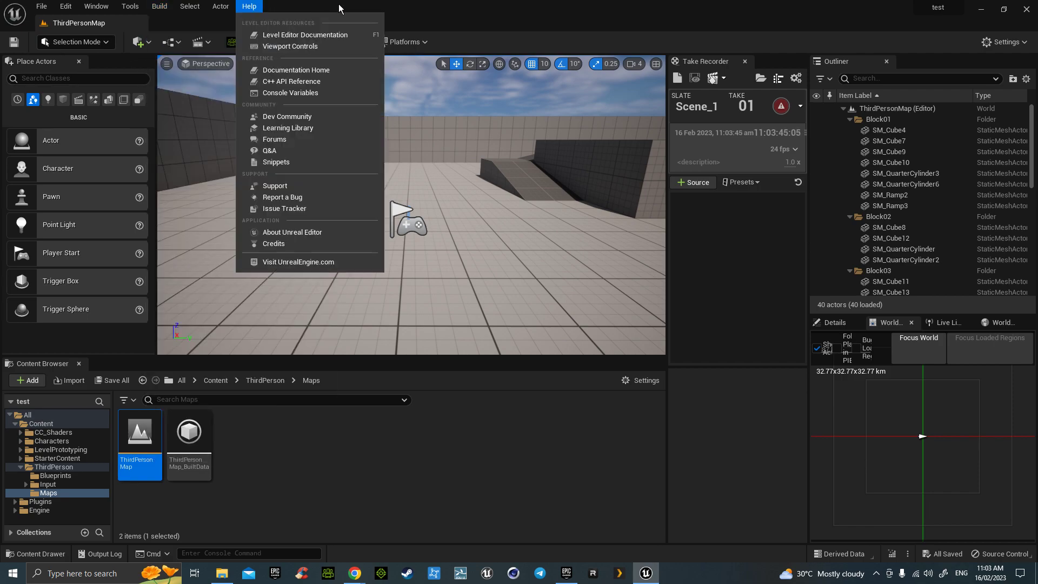
pyautogui.click(411, 18)
pyautogui.moveTo(518, 272)
pyautogui.mouseDown(button='right')
pyautogui.moveTo(527, 268)
pyautogui.moveTo(517, 264)
pyautogui.mouseUp(button='right')
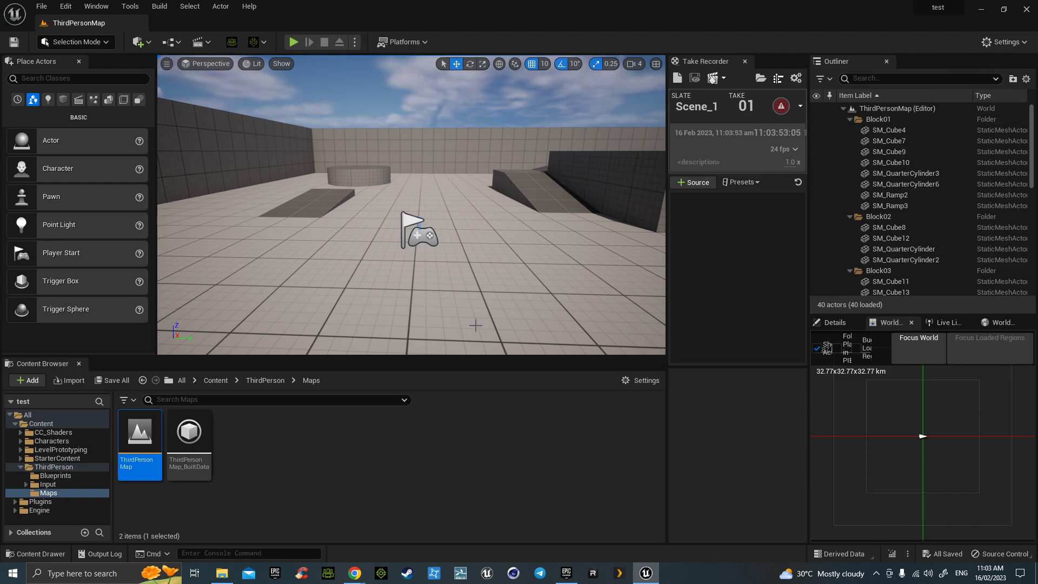
pyautogui.moveTo(523, 303); pyautogui.dragTo(437, 292, button='right')
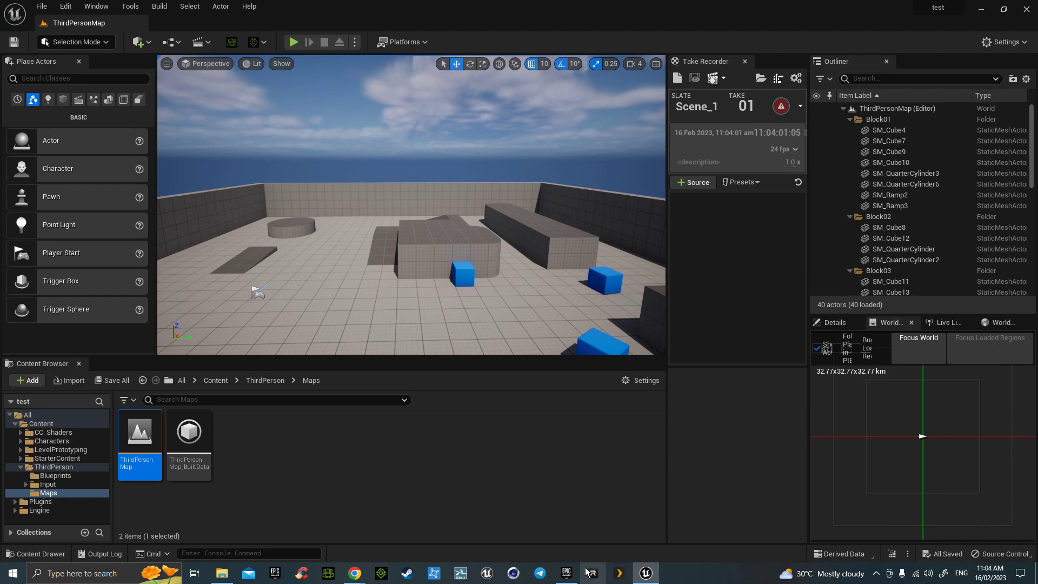
# - Go from the launcher's Old West banner to the Old West Learning Project page and request Open in Launcher
pyautogui.click(567, 573)
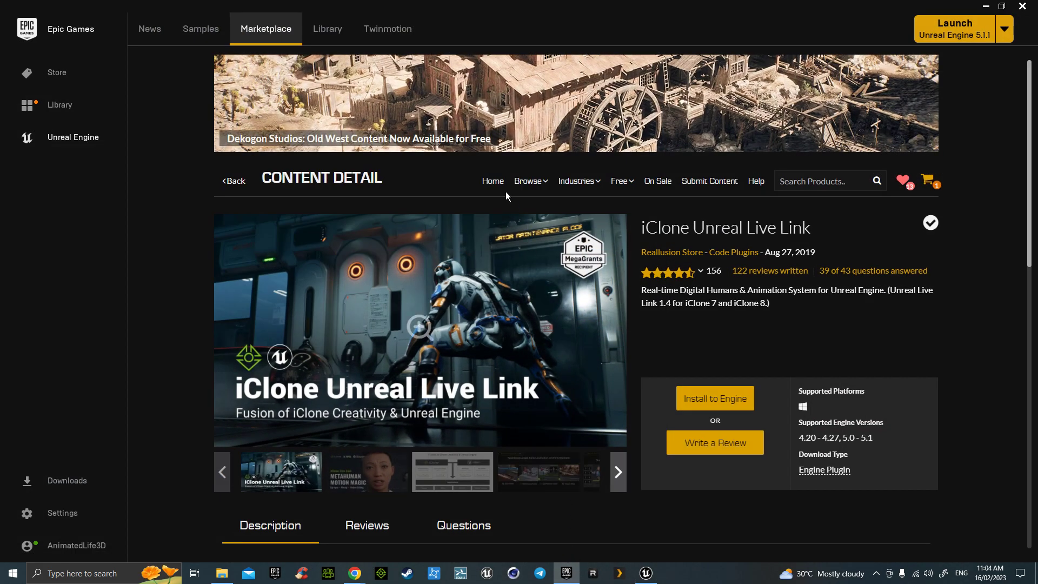
pyautogui.click(486, 103)
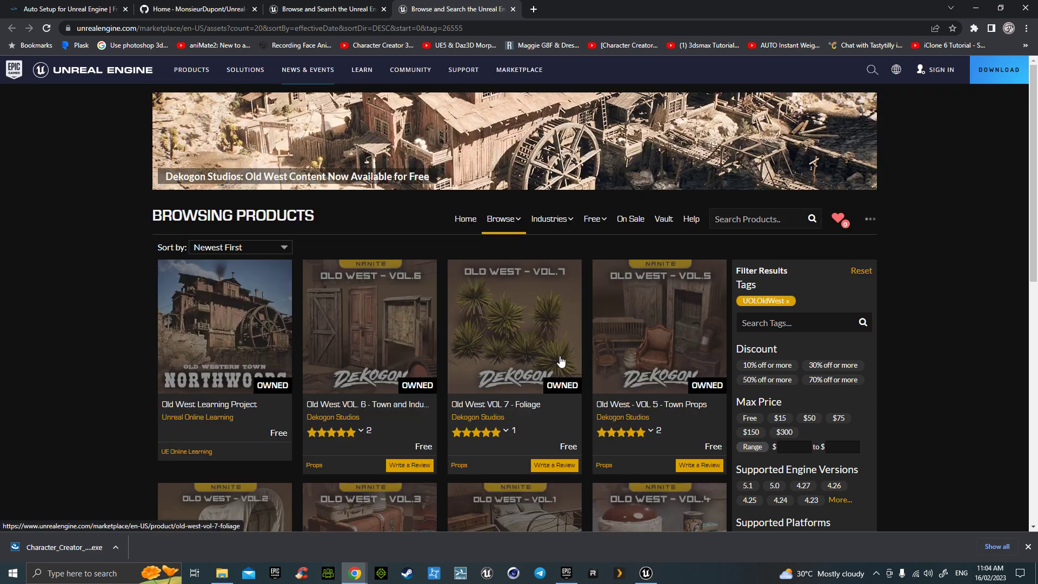
pyautogui.scroll(-5, 599, 361)
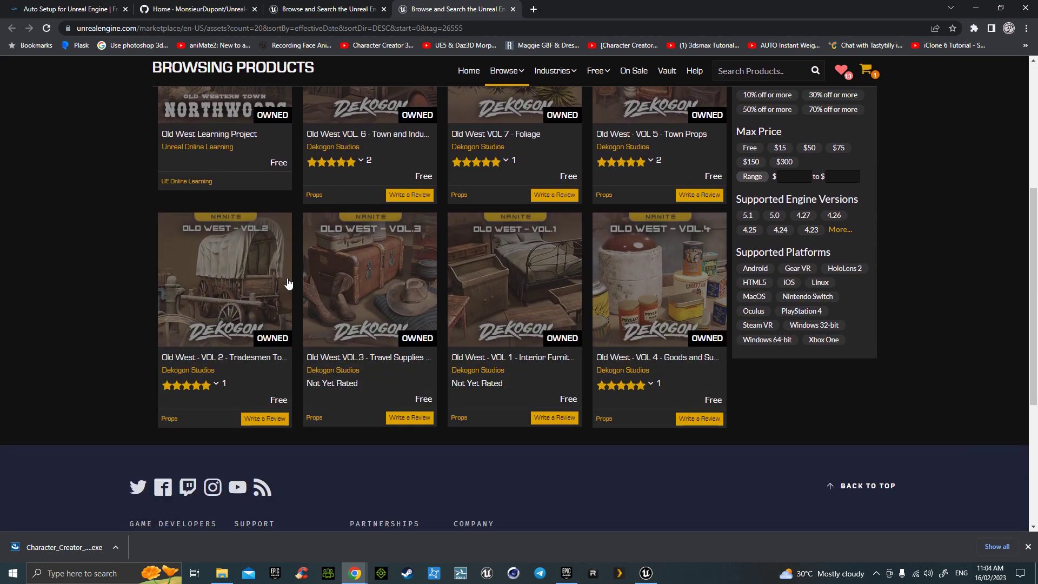
pyautogui.scroll(1, 226, 122)
pyautogui.click(223, 146)
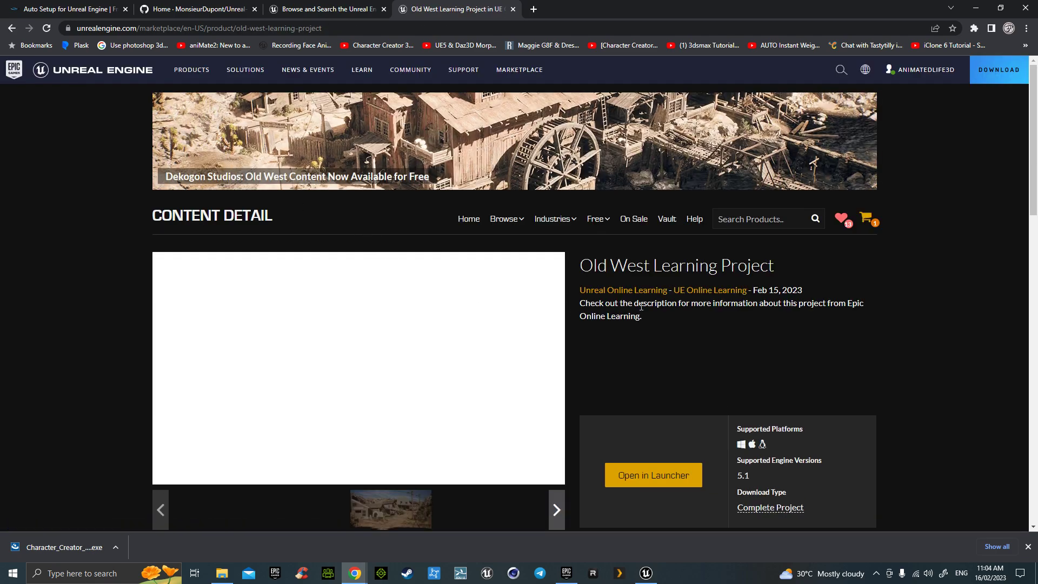
pyautogui.scroll(-2, 657, 326)
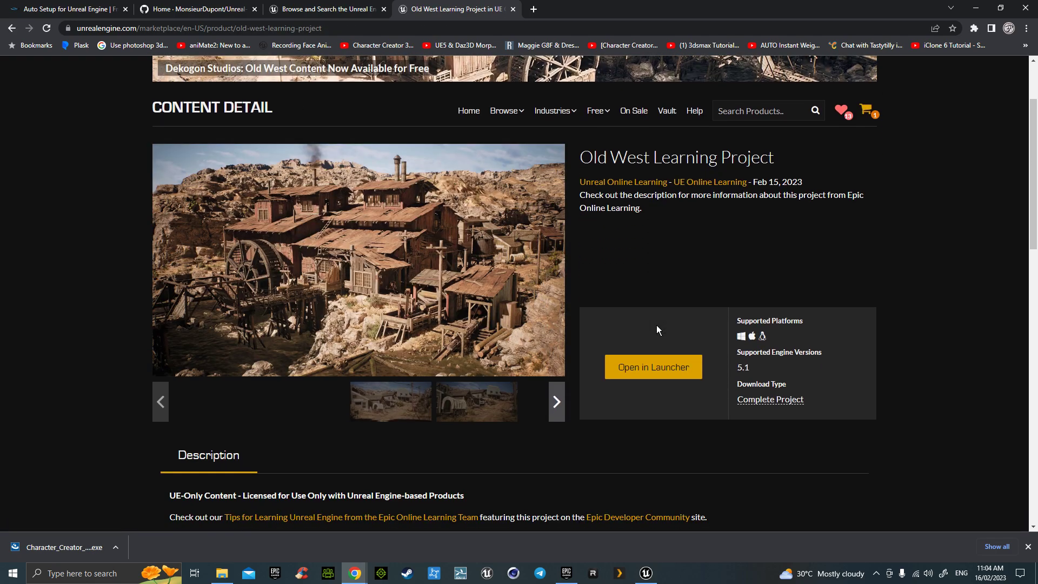
pyautogui.click(658, 371)
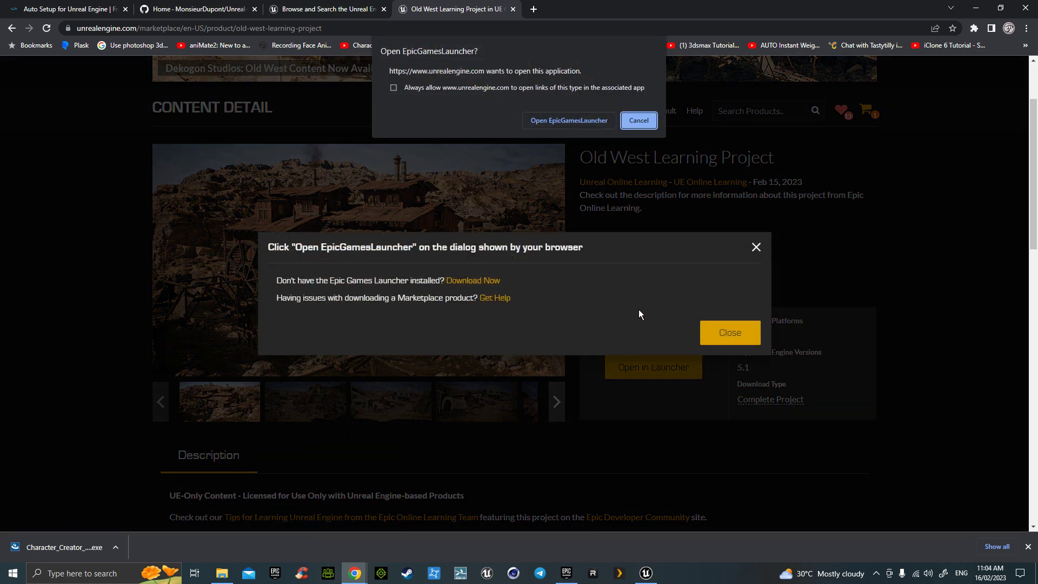
# - Open the project in Epic Games Launcher, search Library projects for 'old', then clear the search
pyautogui.click(580, 121)
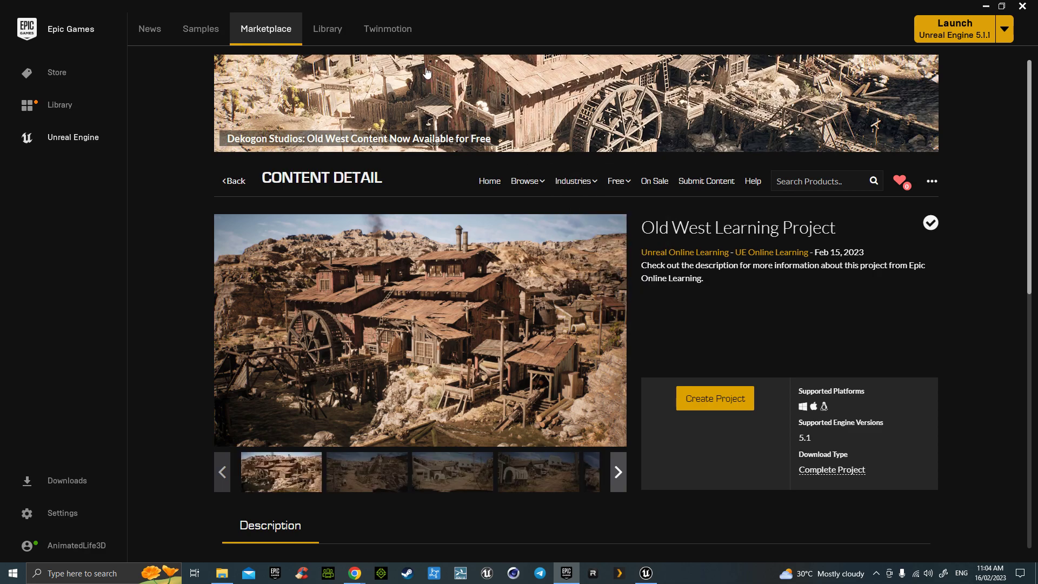
pyautogui.click(336, 34)
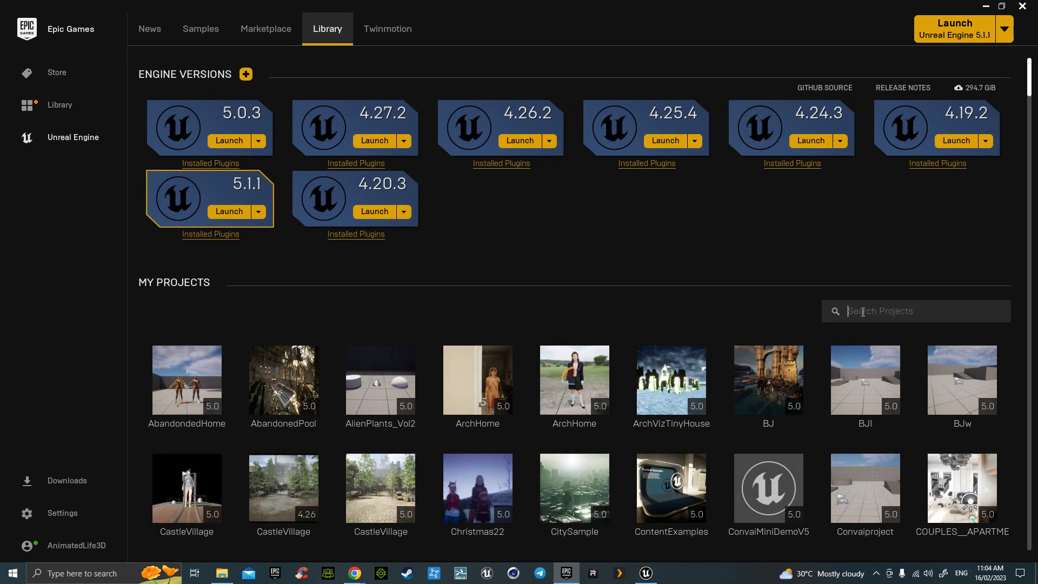
pyautogui.write('old')
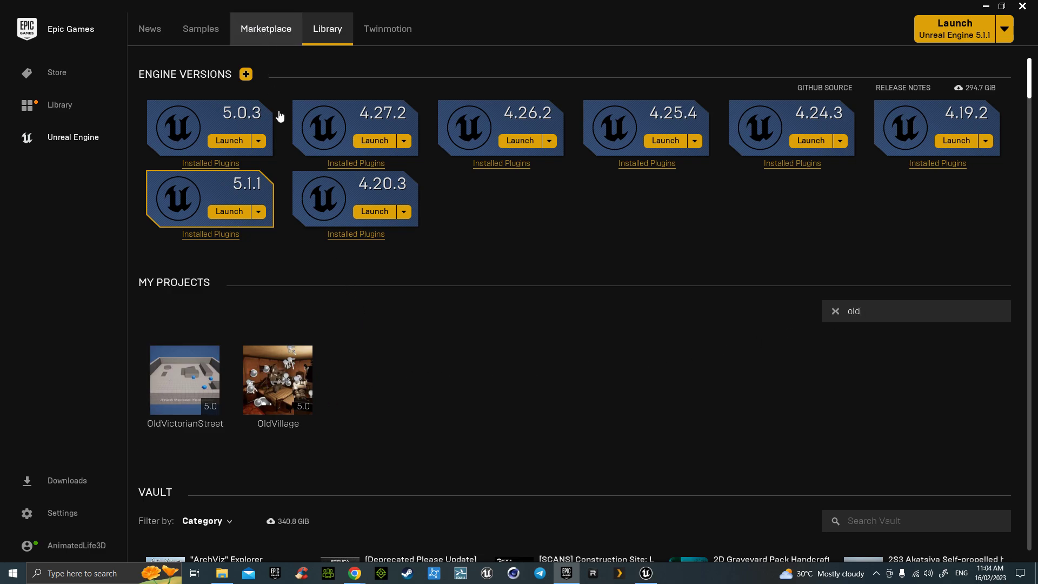
pyautogui.click(836, 312)
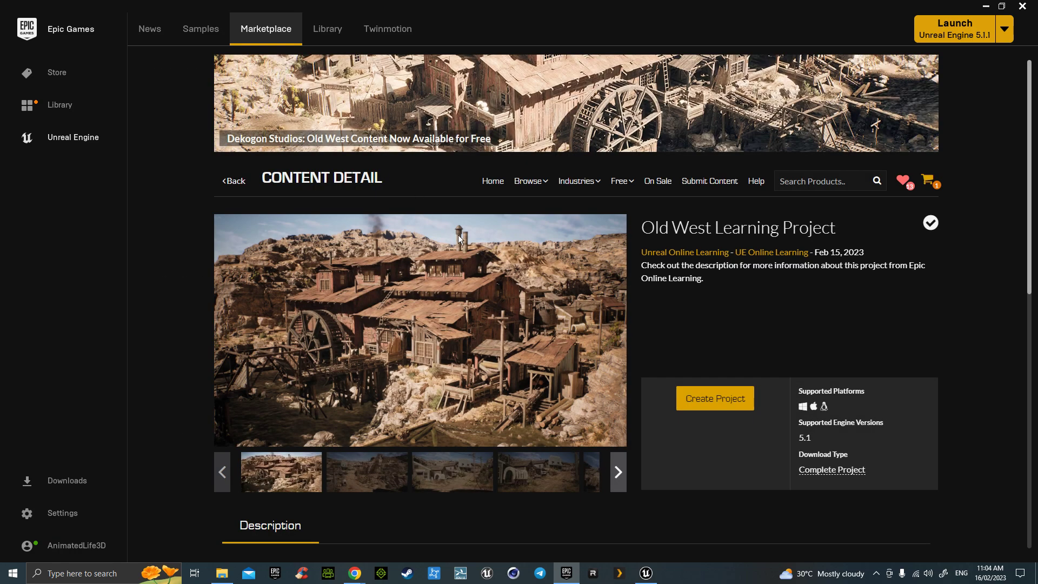
# - Step through the Old West Learning Project screenshots in the full-screen gallery viewer
pyautogui.scroll(-2, 460, 259)
pyautogui.scroll(-1, 384, 335)
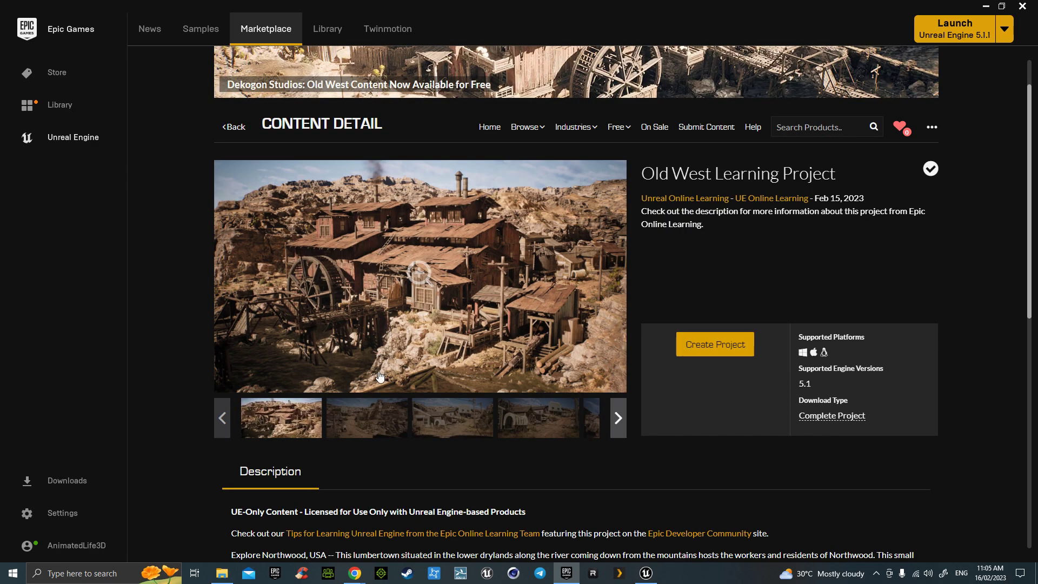
pyautogui.click(379, 422)
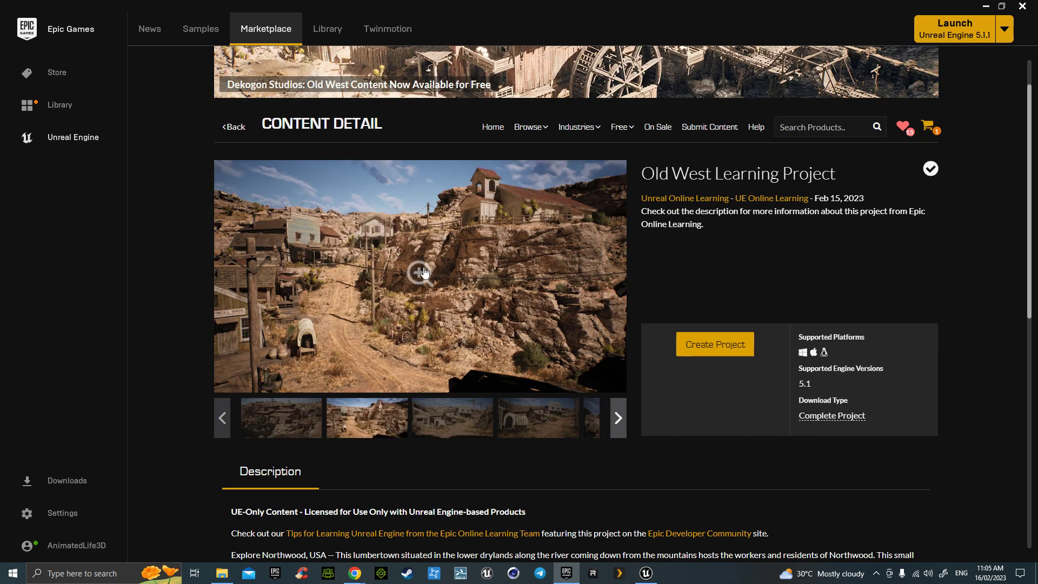
pyautogui.click(425, 273)
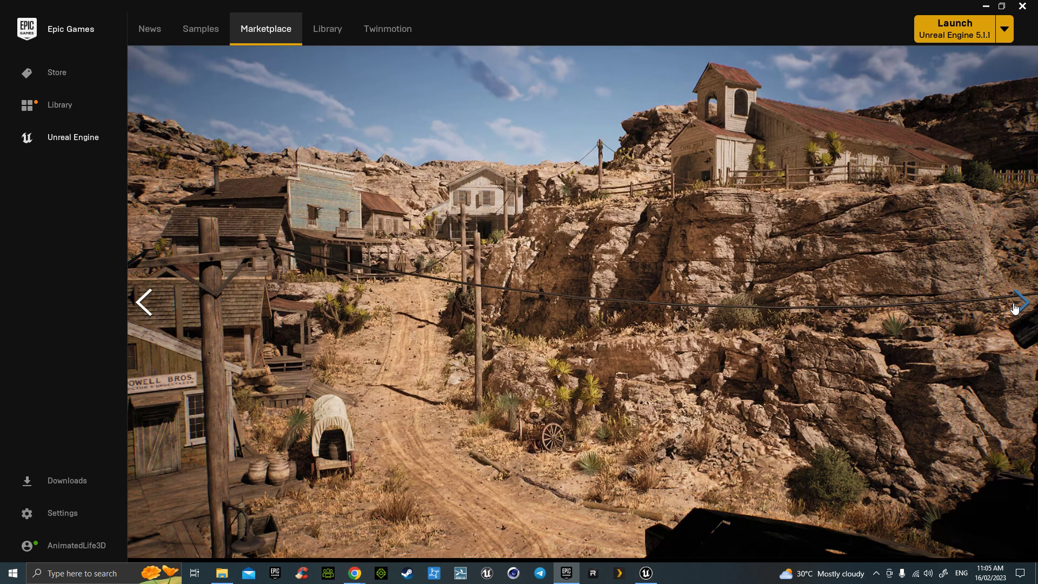
pyautogui.click(1020, 302)
pyautogui.click(1019, 302)
pyautogui.click(1015, 307)
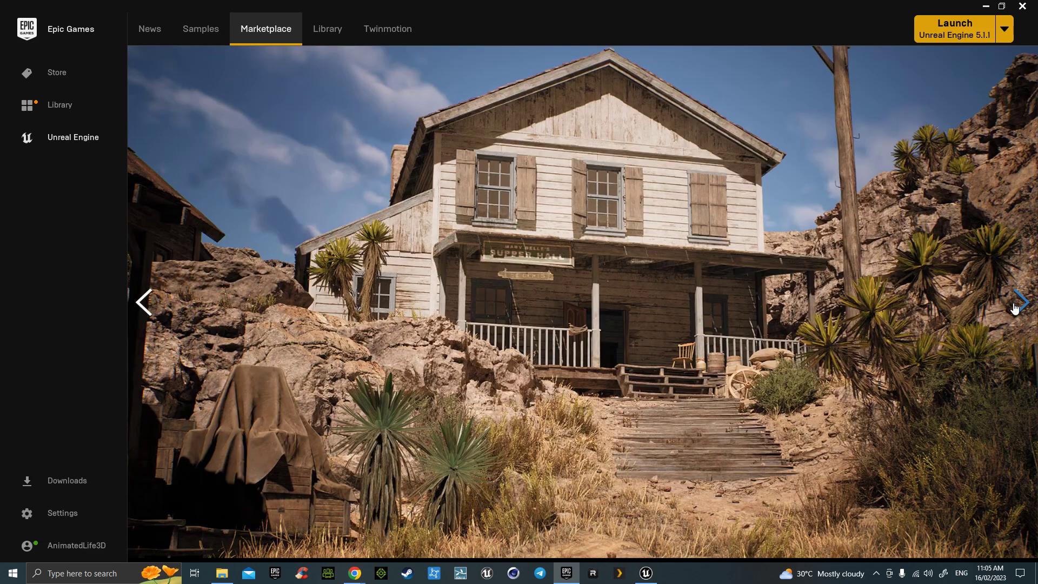
pyautogui.click(1016, 307)
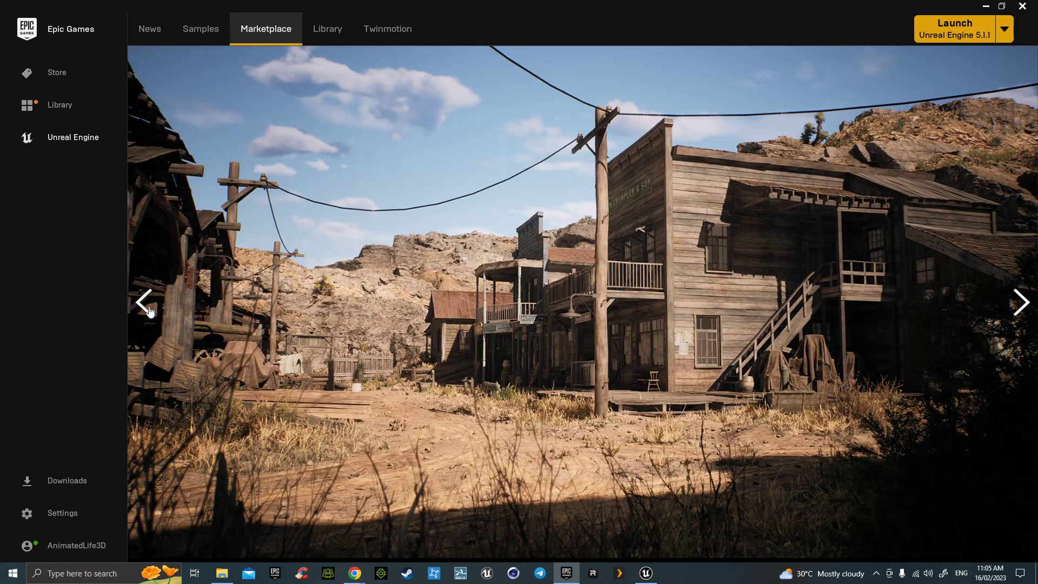
pyautogui.click(144, 302)
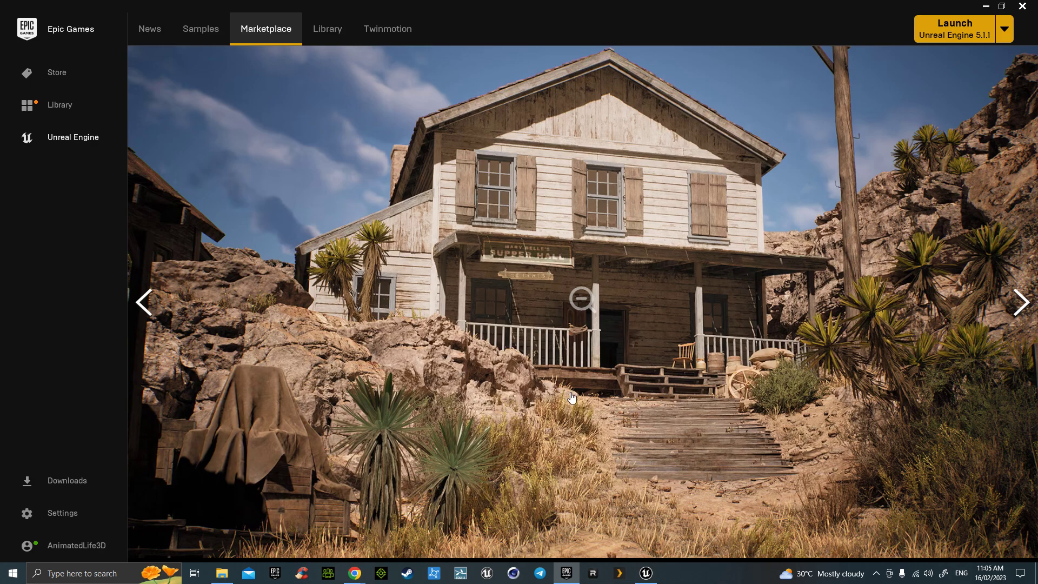
pyautogui.click(1020, 303)
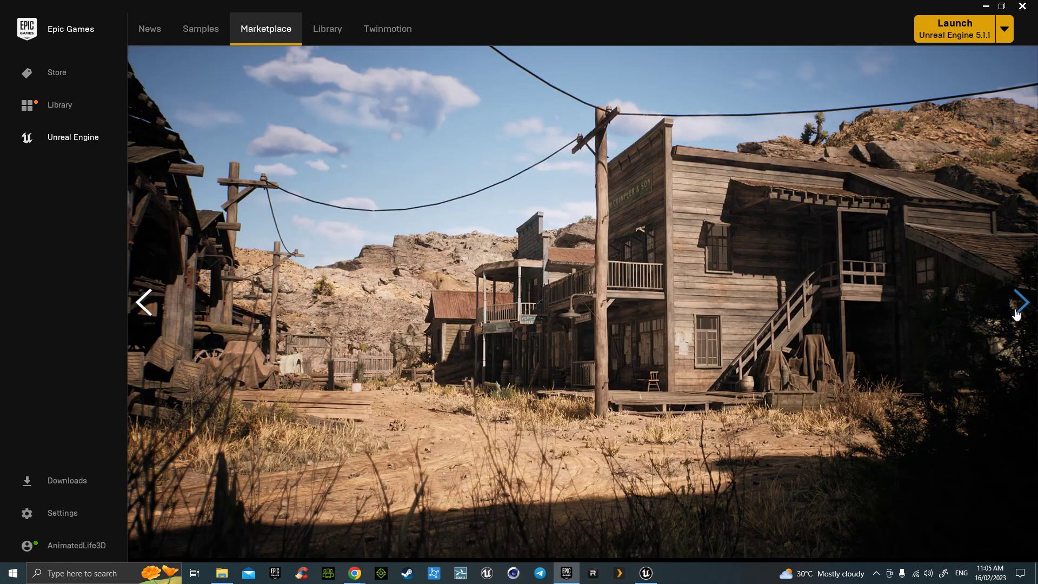
pyautogui.click(1016, 312)
pyautogui.click(1016, 312)
pyautogui.click(1016, 312)
pyautogui.click(1016, 313)
pyautogui.click(1016, 313)
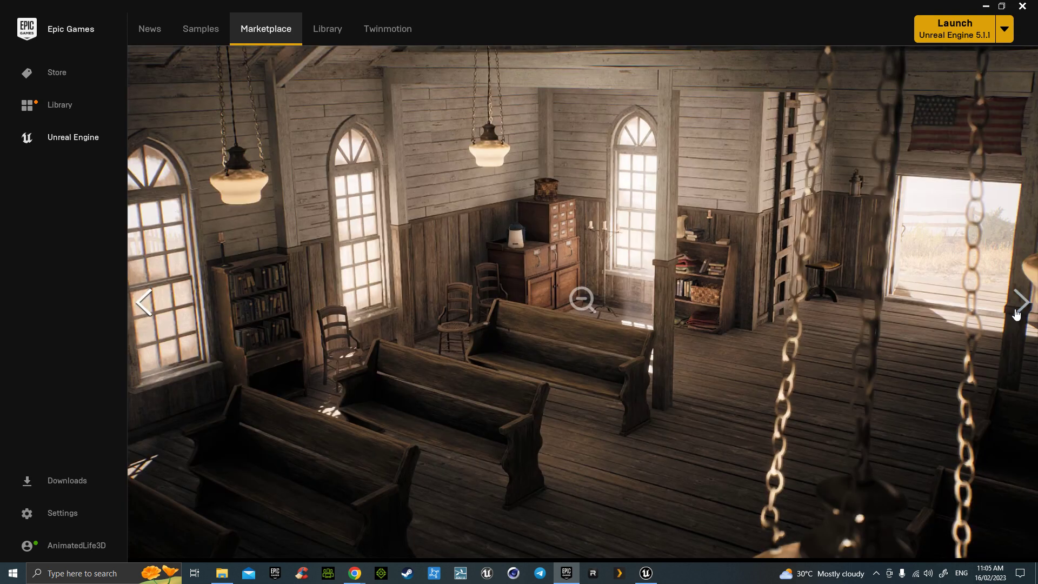
pyautogui.press('Escape')
# - Read through the product description, then go back to the Marketplace home page
pyautogui.scroll(-5, 684, 389)
pyautogui.scroll(6, 545, 383)
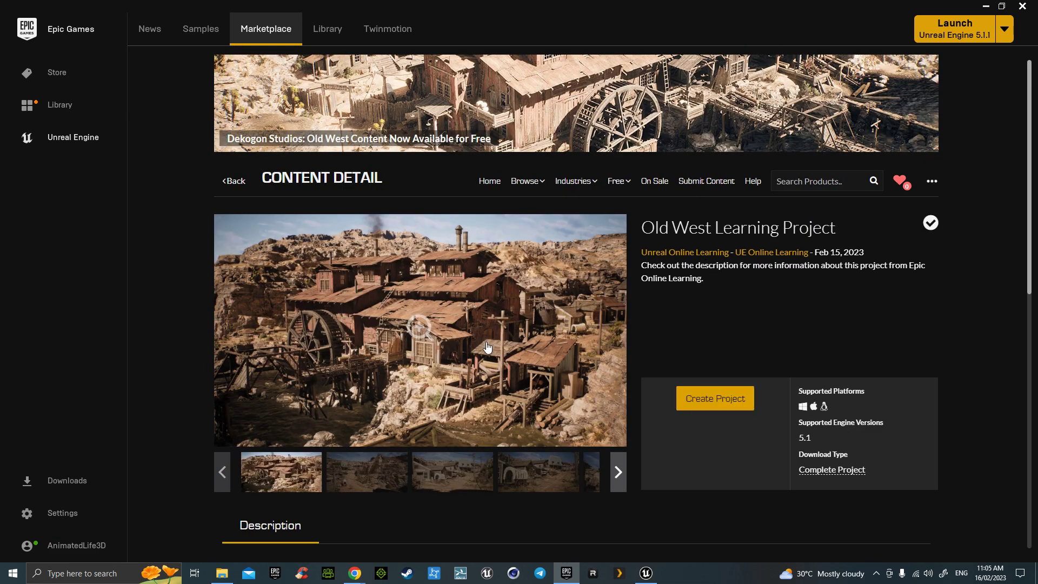
pyautogui.scroll(-8, 482, 357)
pyautogui.scroll(-2, 473, 370)
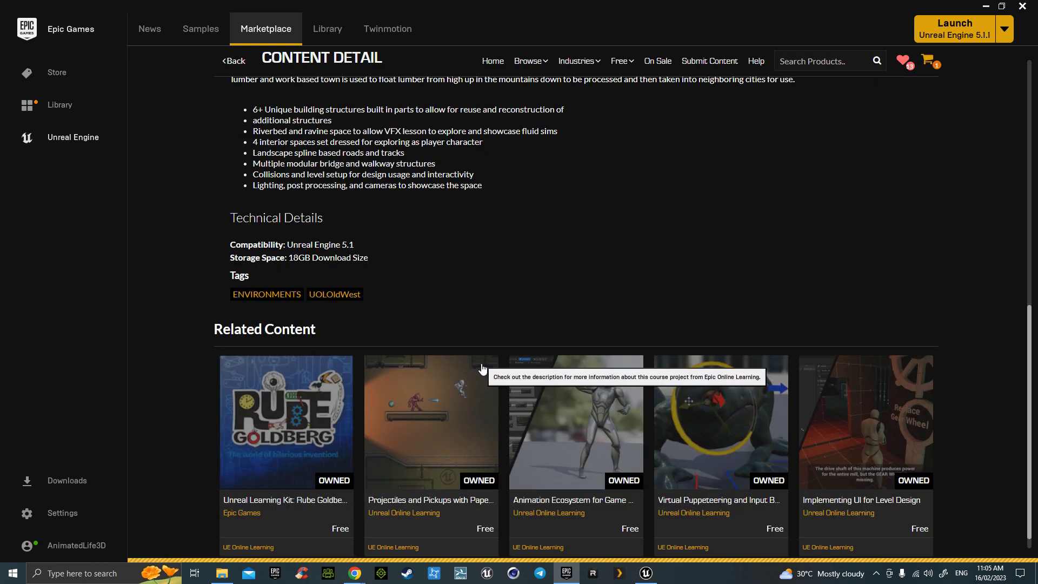
pyautogui.scroll(2, 516, 349)
pyautogui.scroll(4, 519, 352)
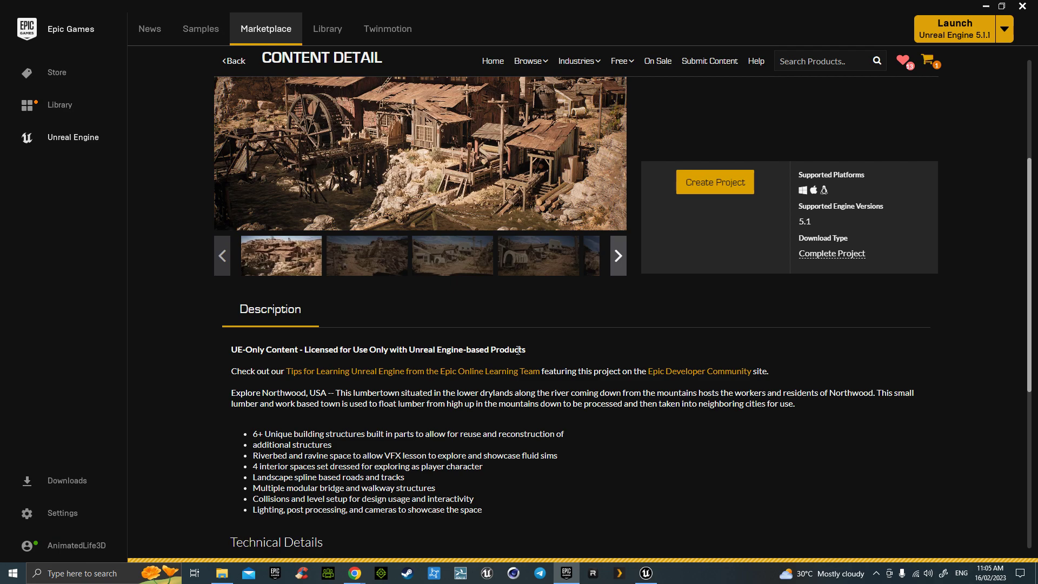
pyautogui.hotkey('alt', 'Left')
pyautogui.hotkey('alt', 'Left')
pyautogui.scroll(-3, 517, 352)
pyautogui.scroll(3, 517, 352)
# - Open the Marketplace product listings in Chrome from Browse, then bring the Unreal Editor test project forward
pyautogui.moveTo(531, 181)
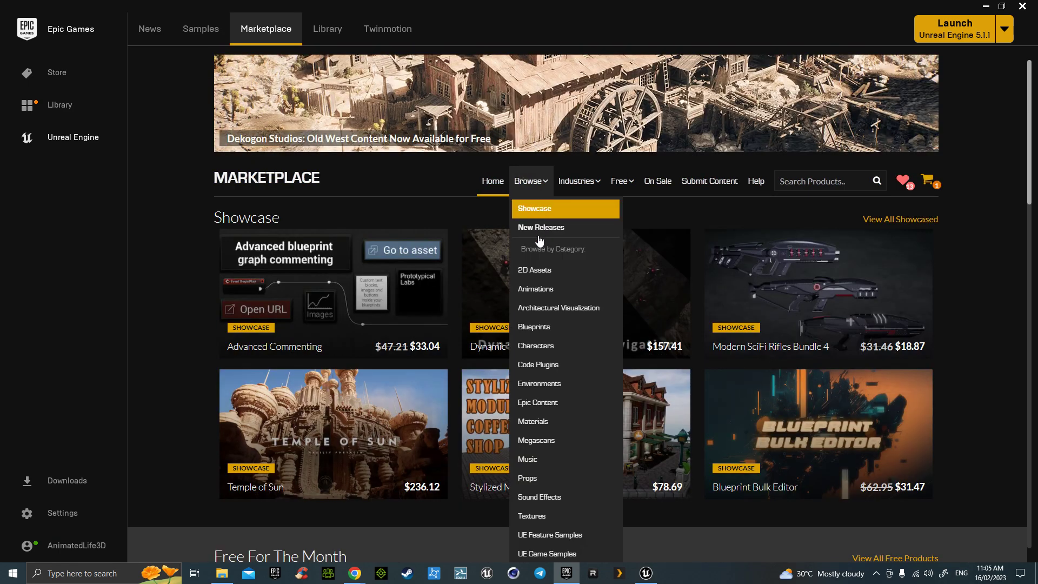
pyautogui.click(539, 267)
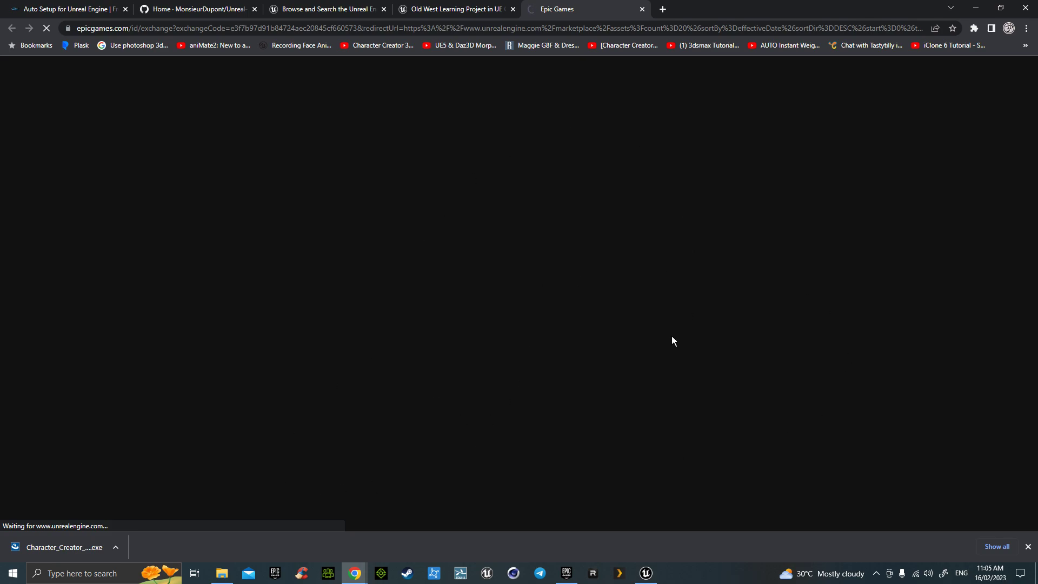
pyautogui.moveTo(646, 573)
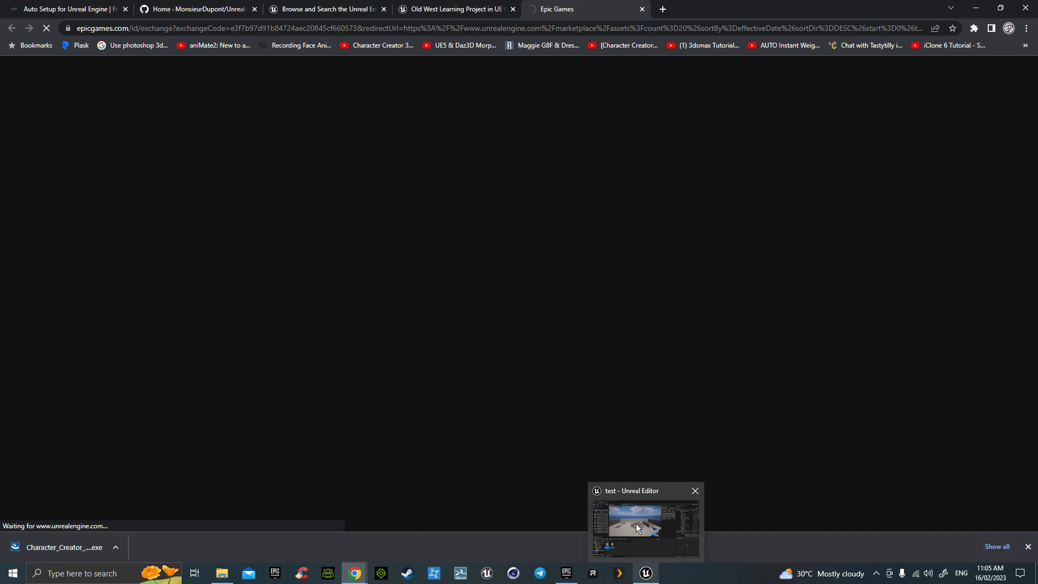
pyautogui.click(636, 525)
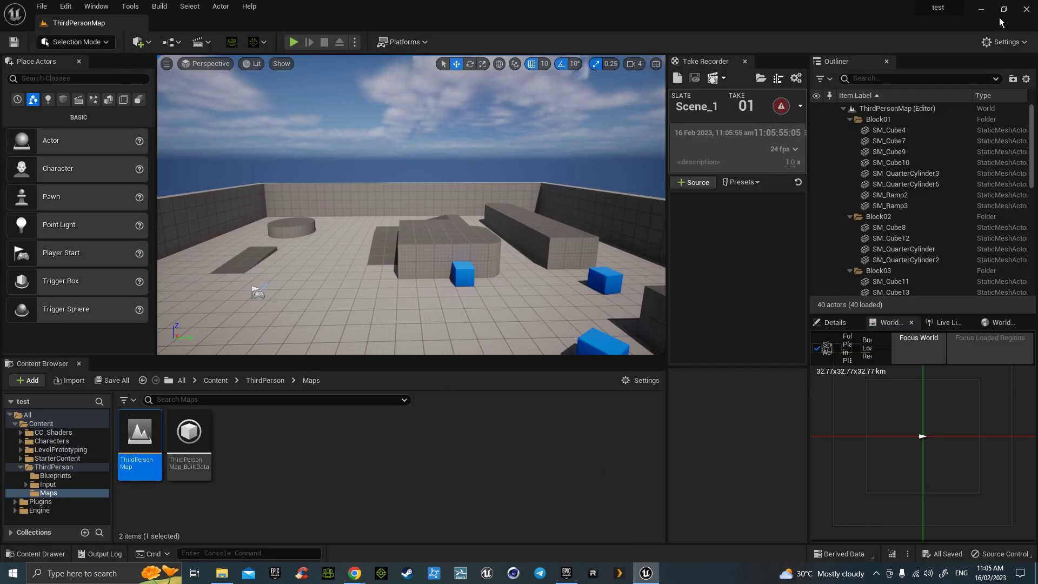
# - Minimize Unreal Editor and scroll through the eight free, owned UOLOldWest-tagged Marketplace products
pyautogui.click(984, 16)
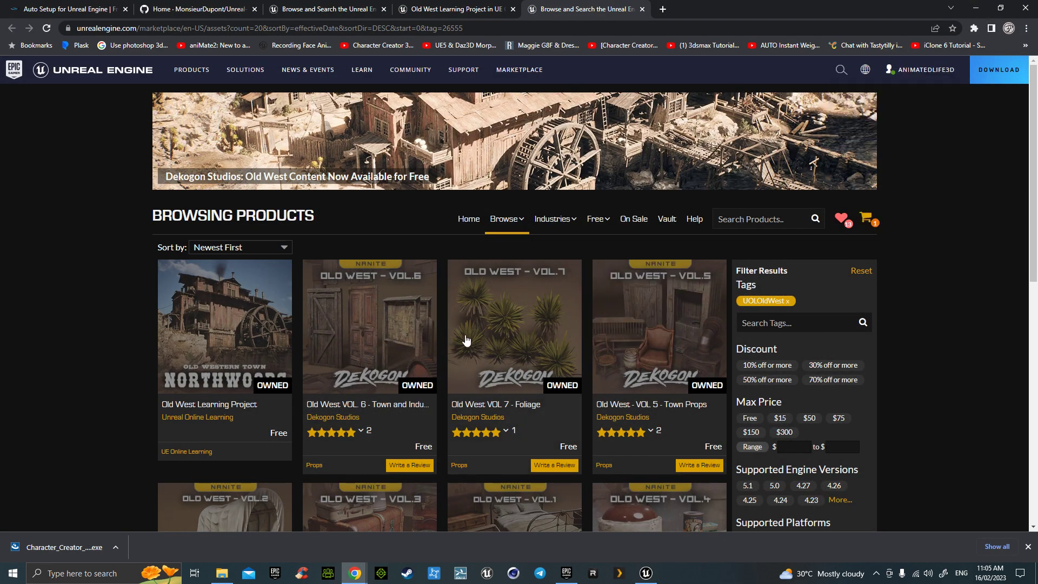
pyautogui.scroll(-3, 424, 346)
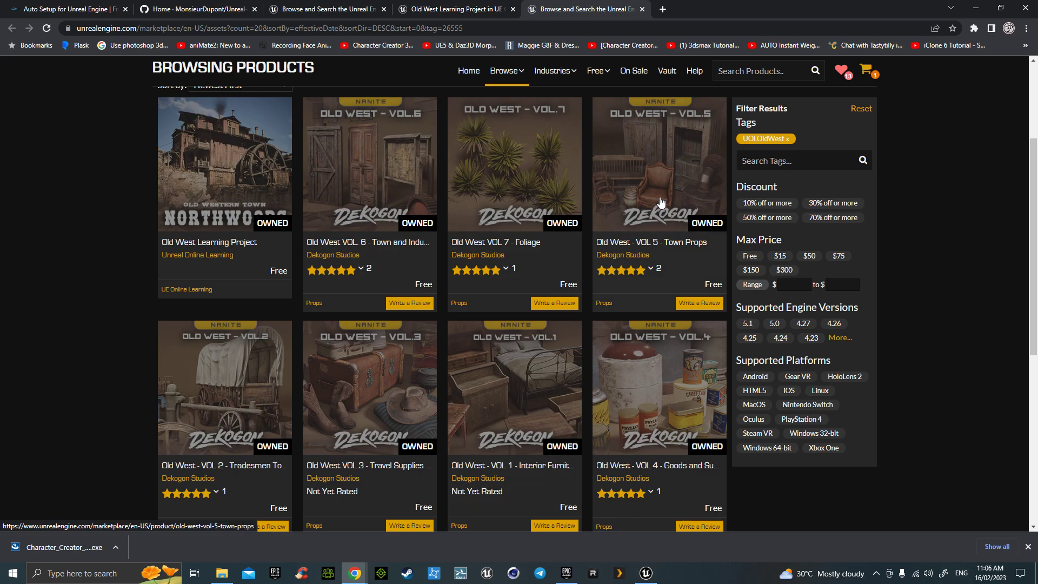
pyautogui.scroll(-3, 657, 297)
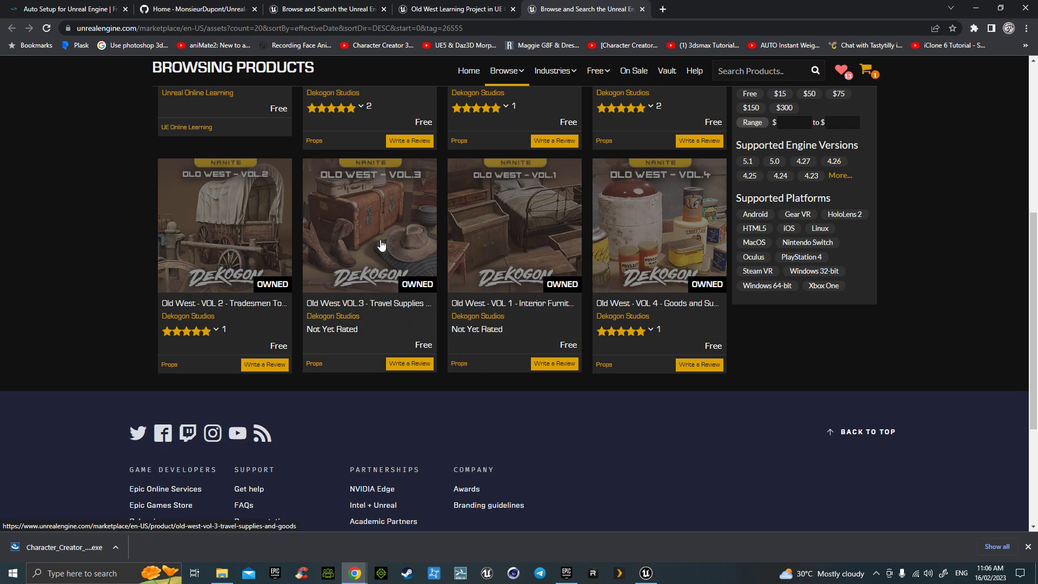
pyautogui.scroll(1, 252, 239)
pyautogui.scroll(5, 251, 239)
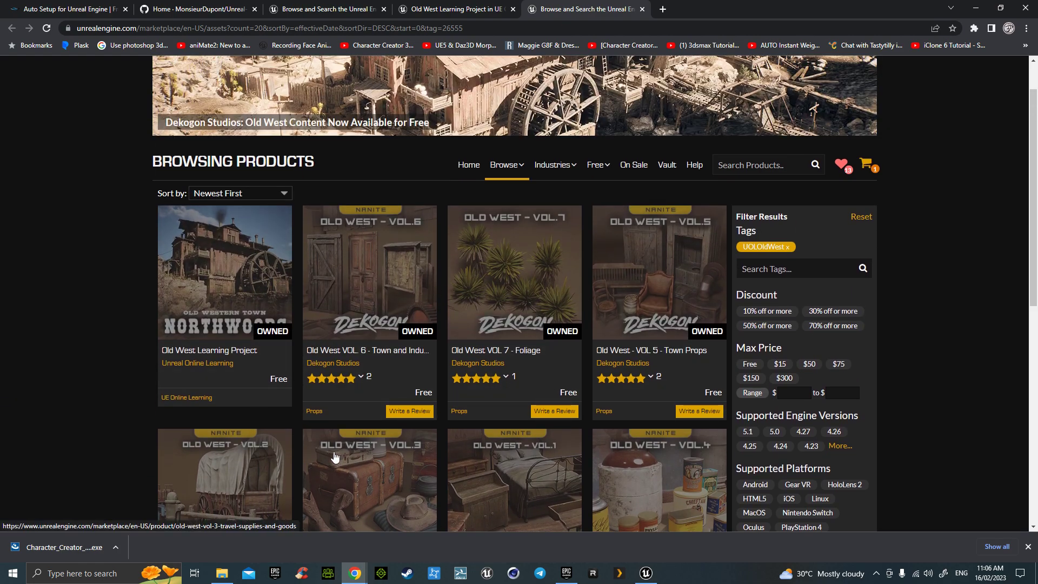
pyautogui.scroll(-2, 460, 463)
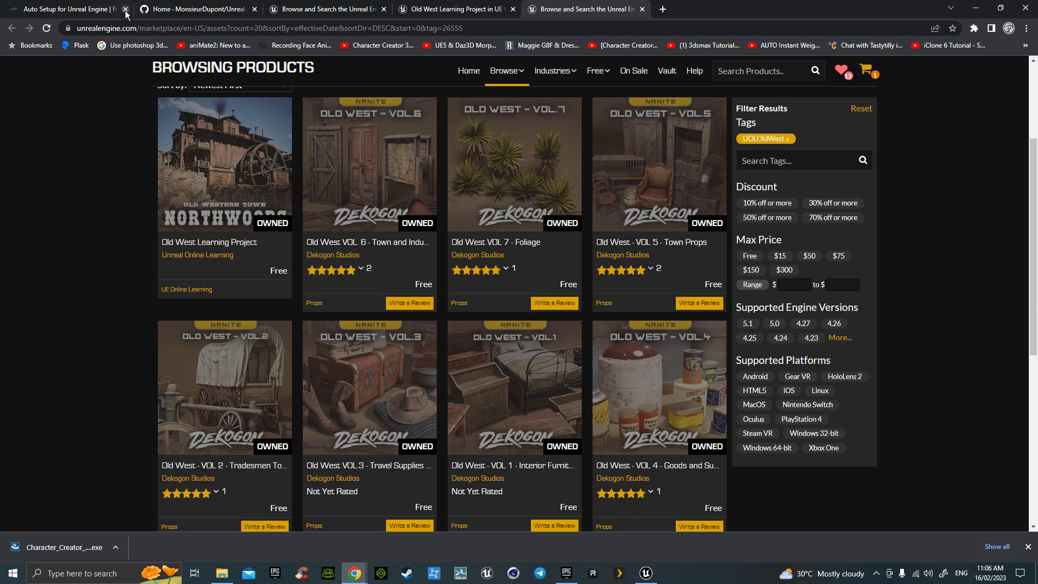
# - Look over the Auto Setup download page, then scroll up through the text plugin's GitHub wiki
pyautogui.click(88, 8)
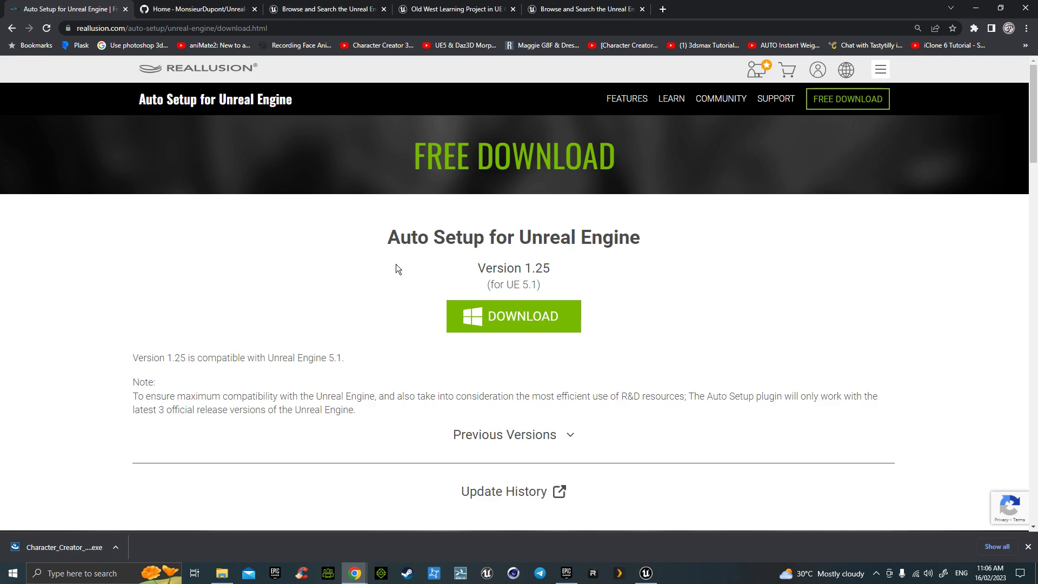
pyautogui.click(219, 11)
pyautogui.scroll(20, 154, 177)
pyautogui.scroll(6, 153, 172)
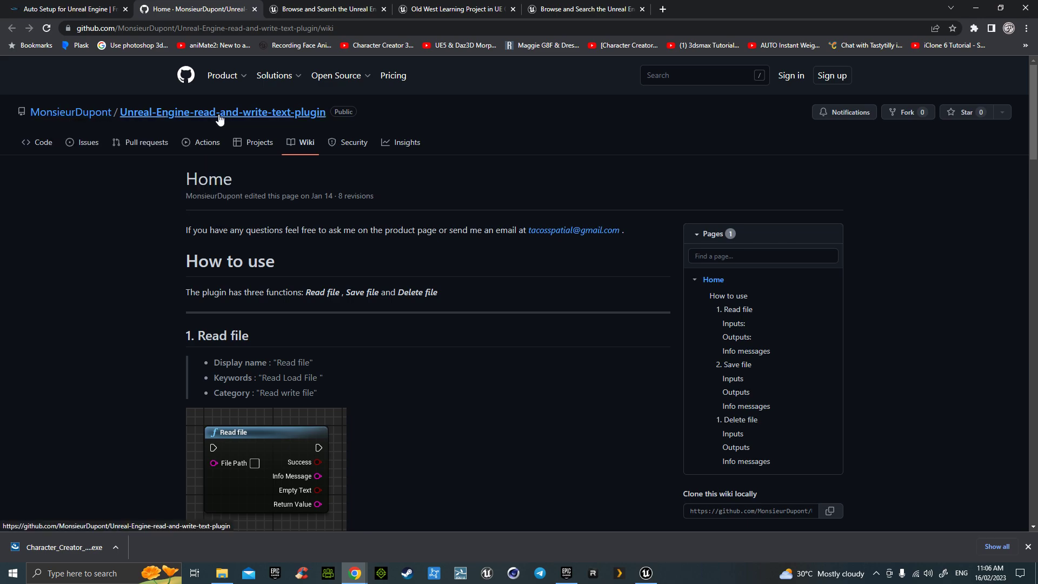
# - Pass back through the Auto Setup page to the Old West Marketplace listing with the UOLOldWest products
pyautogui.click(85, 12)
pyautogui.click(322, 12)
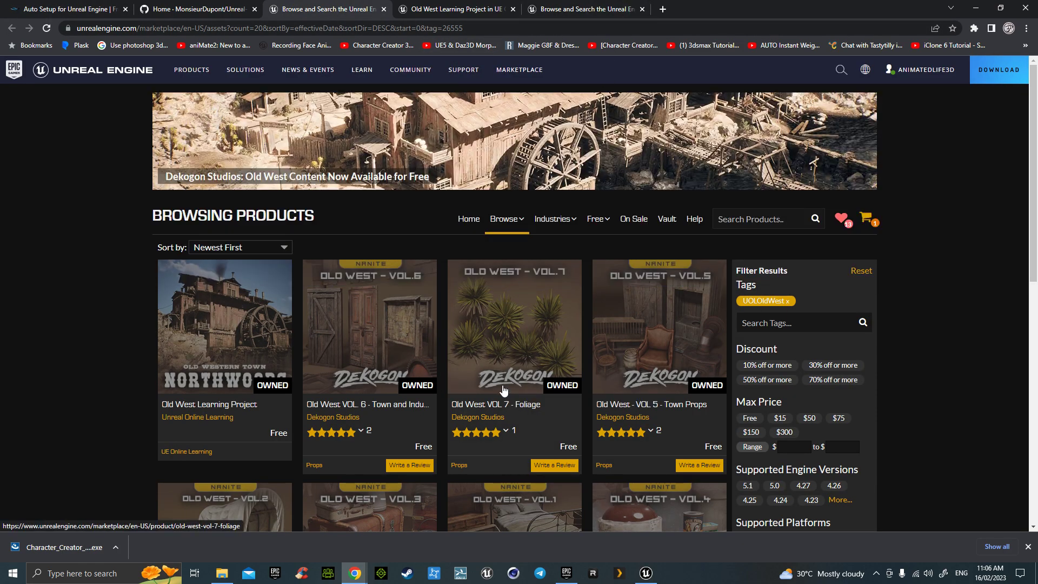
pyautogui.hotkey('alt', 'z')
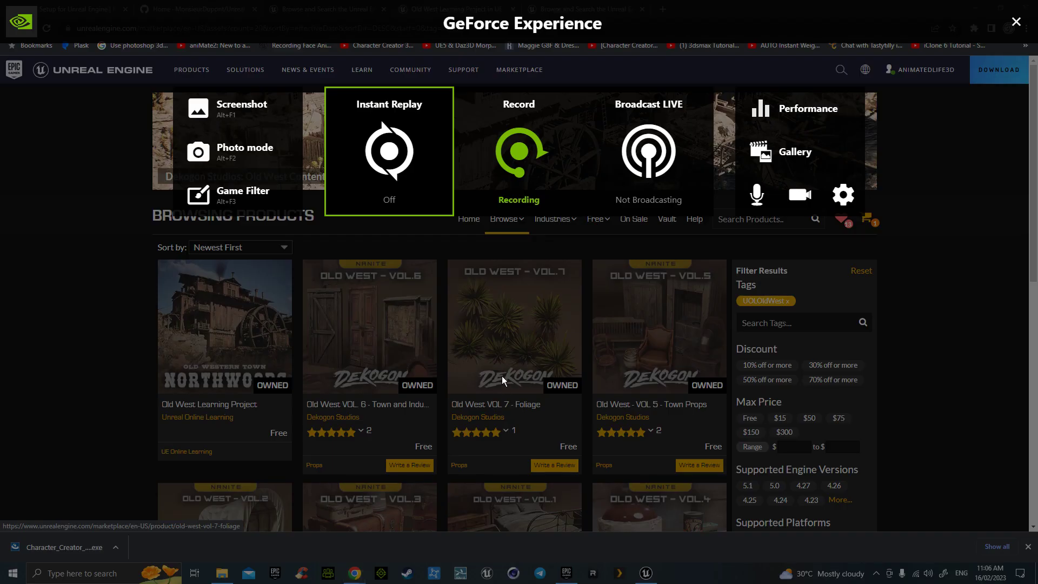